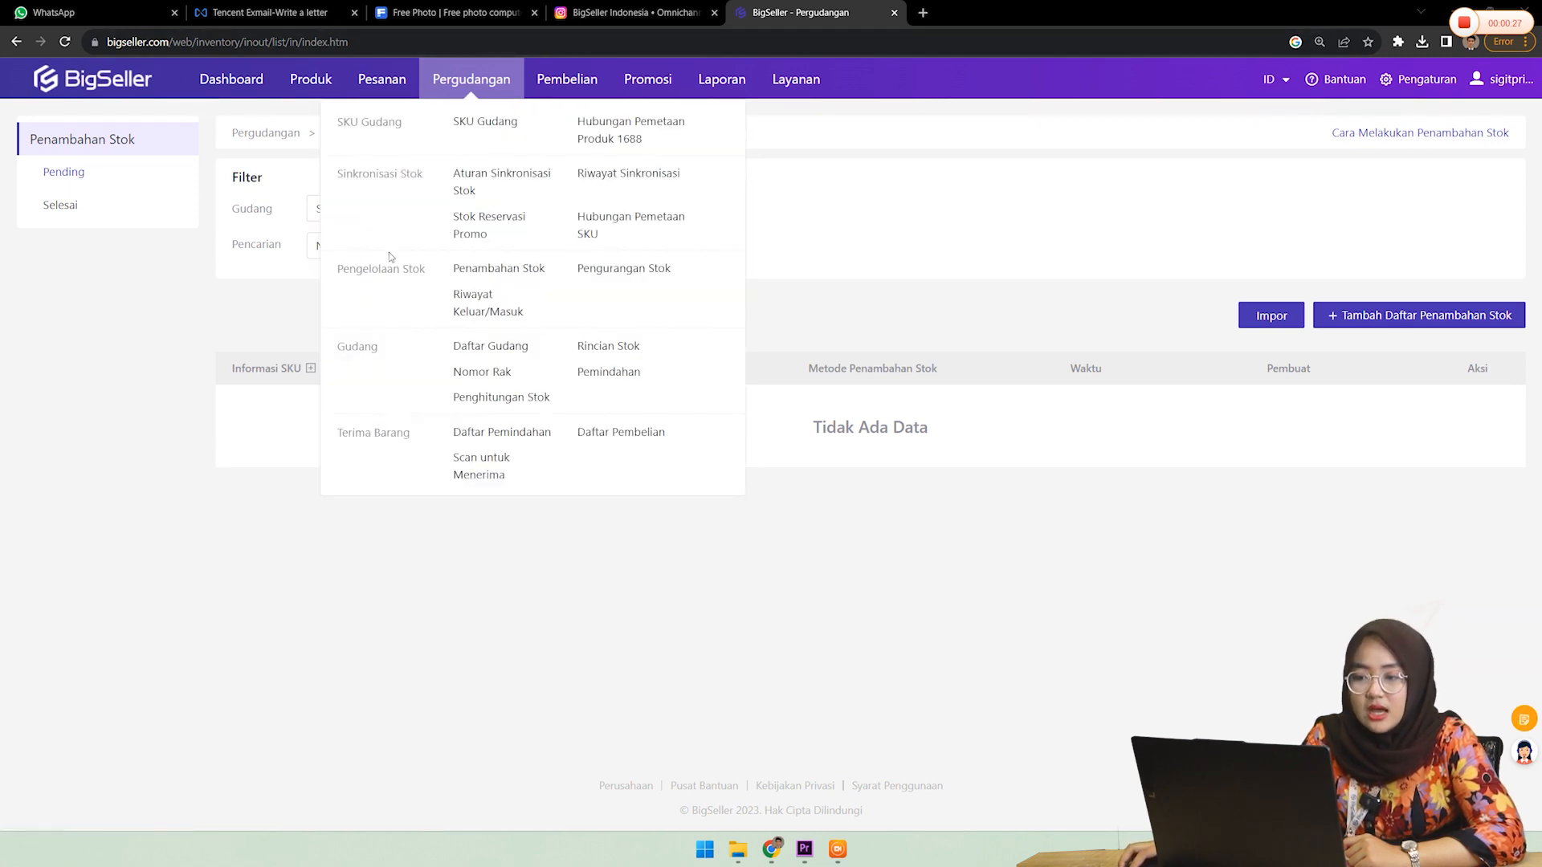
Step: Open the Penambahan Stok page and download the import template for stock addition lists
{"action": "left_click", "coordinate": [474, 277]}
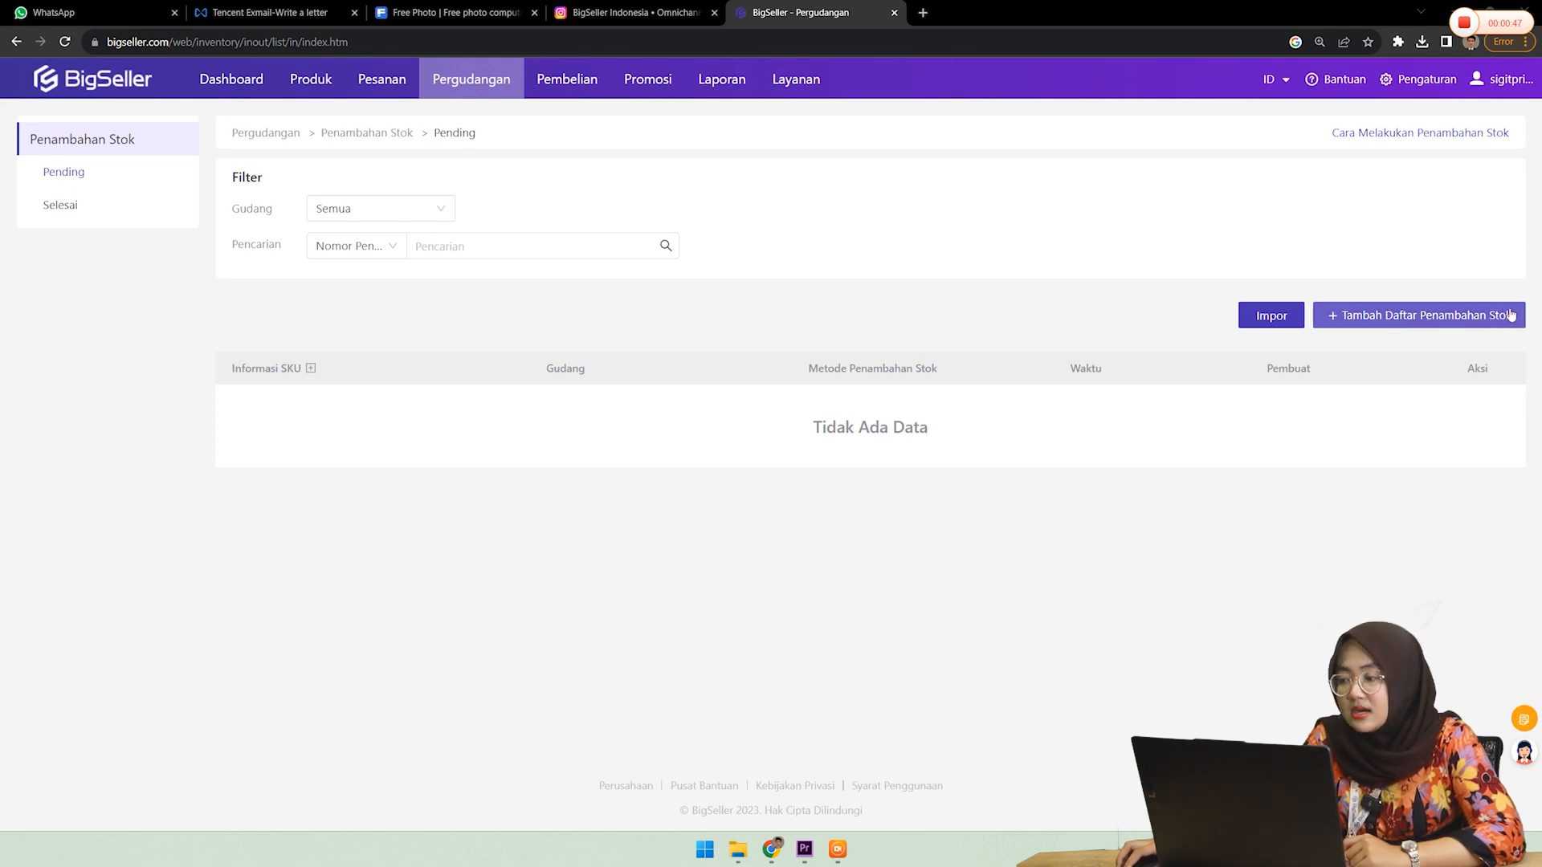
{"action": "left_click", "coordinate": [1282, 315]}
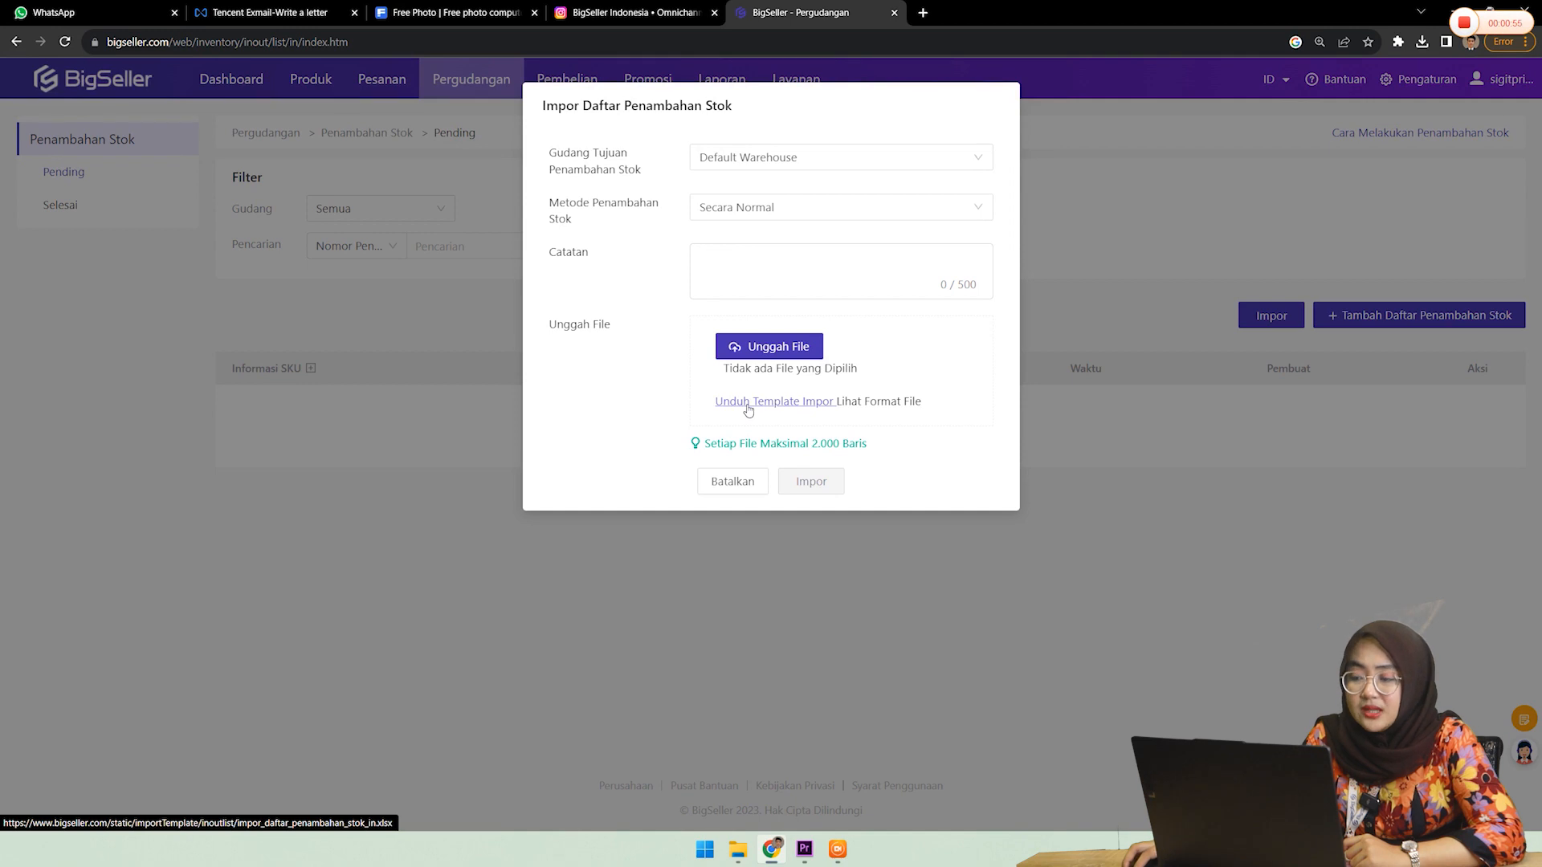
{"action": "left_click", "coordinate": [748, 408]}
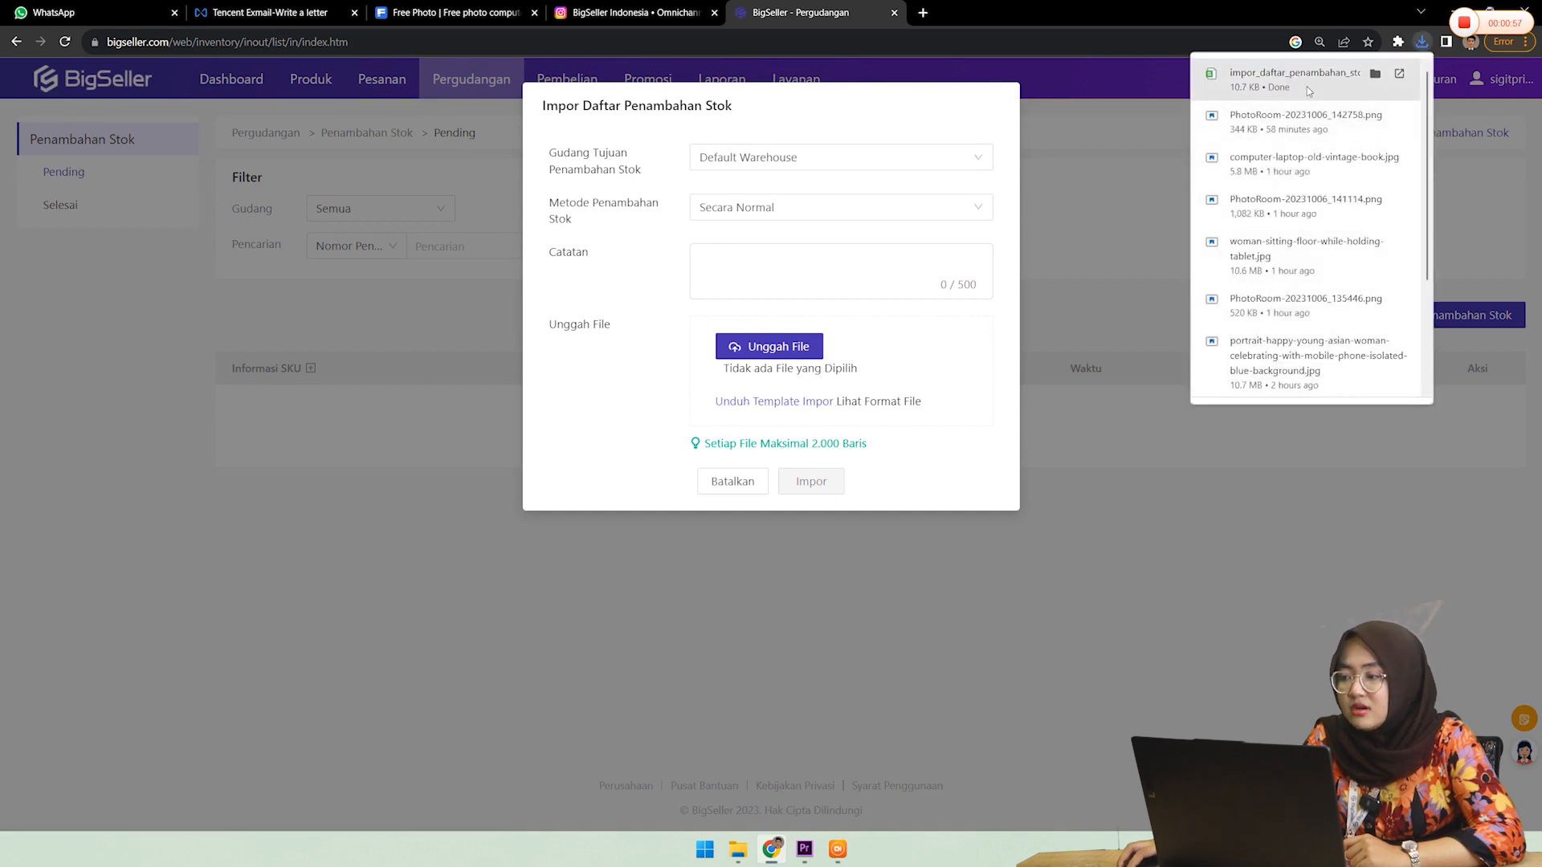
Step: Open the downloaded import template to review its columns, and dismiss the import dialog
{"action": "left_click", "coordinate": [1275, 80]}
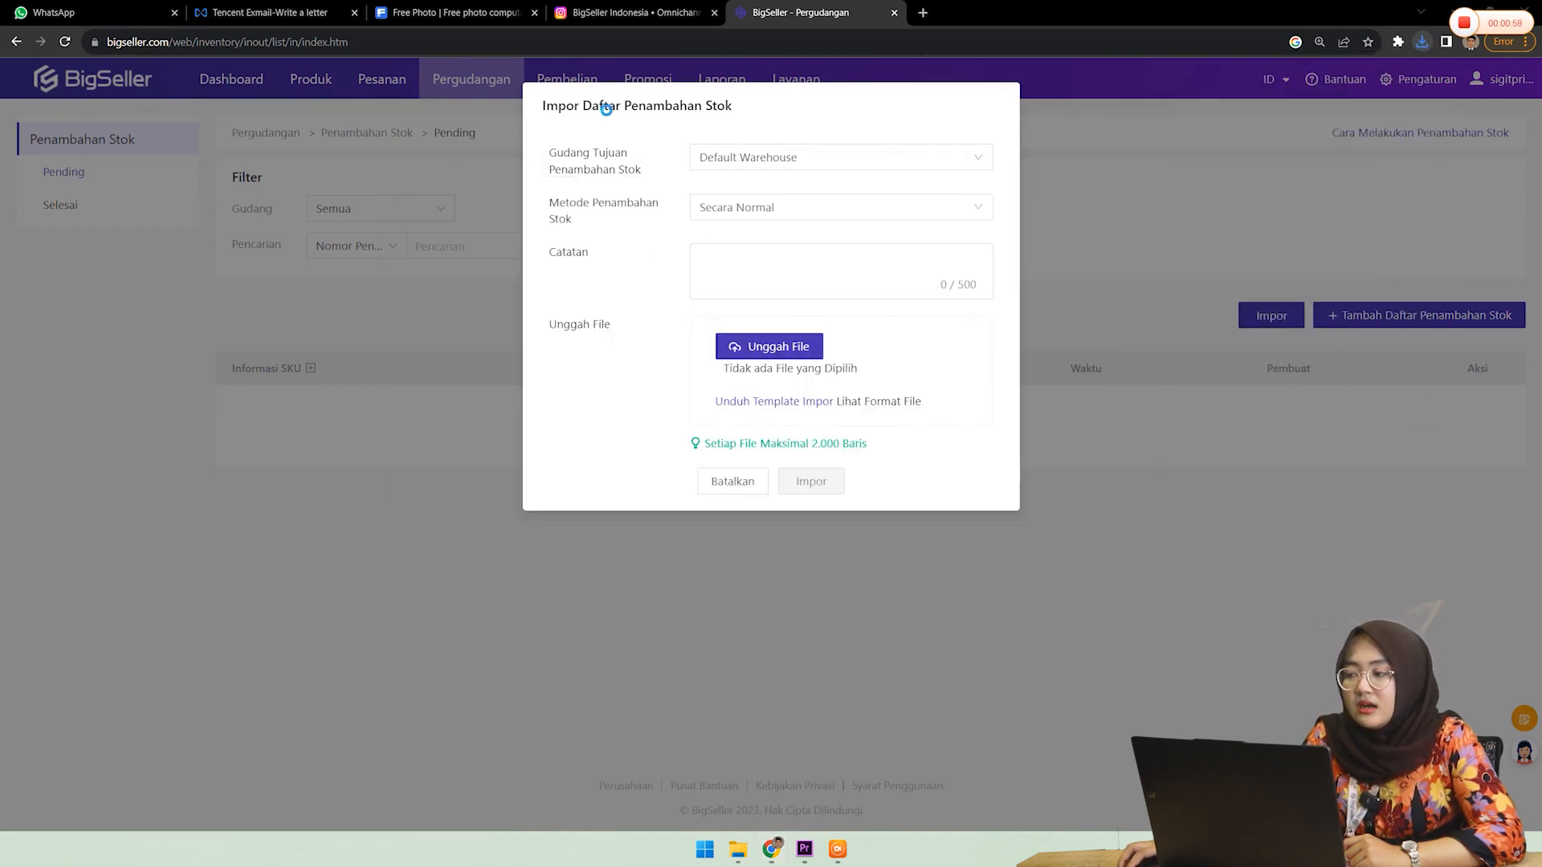
{"action": "left_click", "coordinate": [499, 209]}
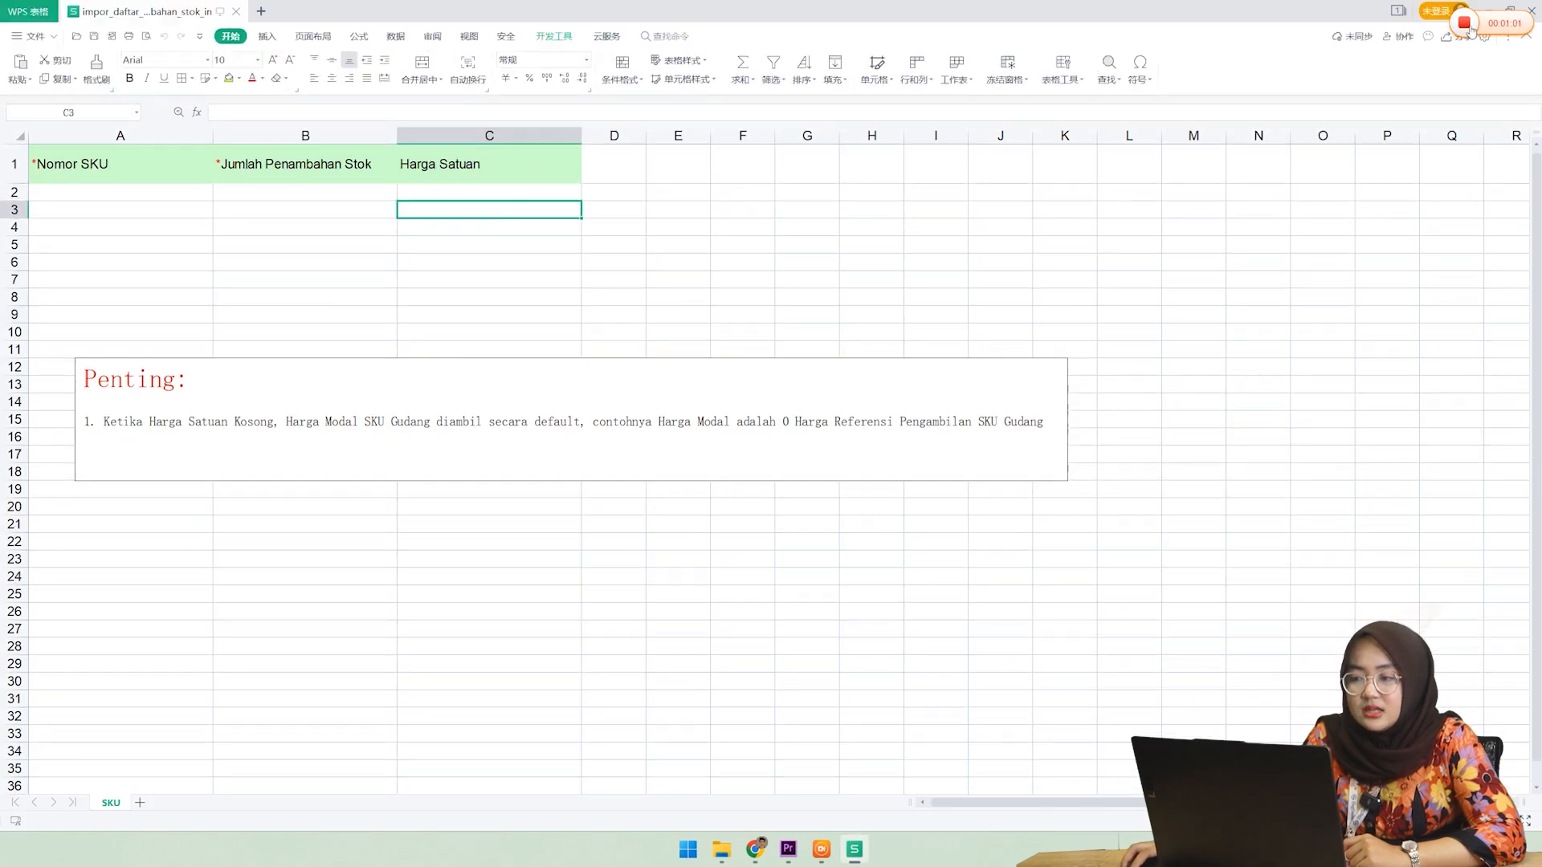
{"action": "left_click", "coordinate": [1491, 10]}
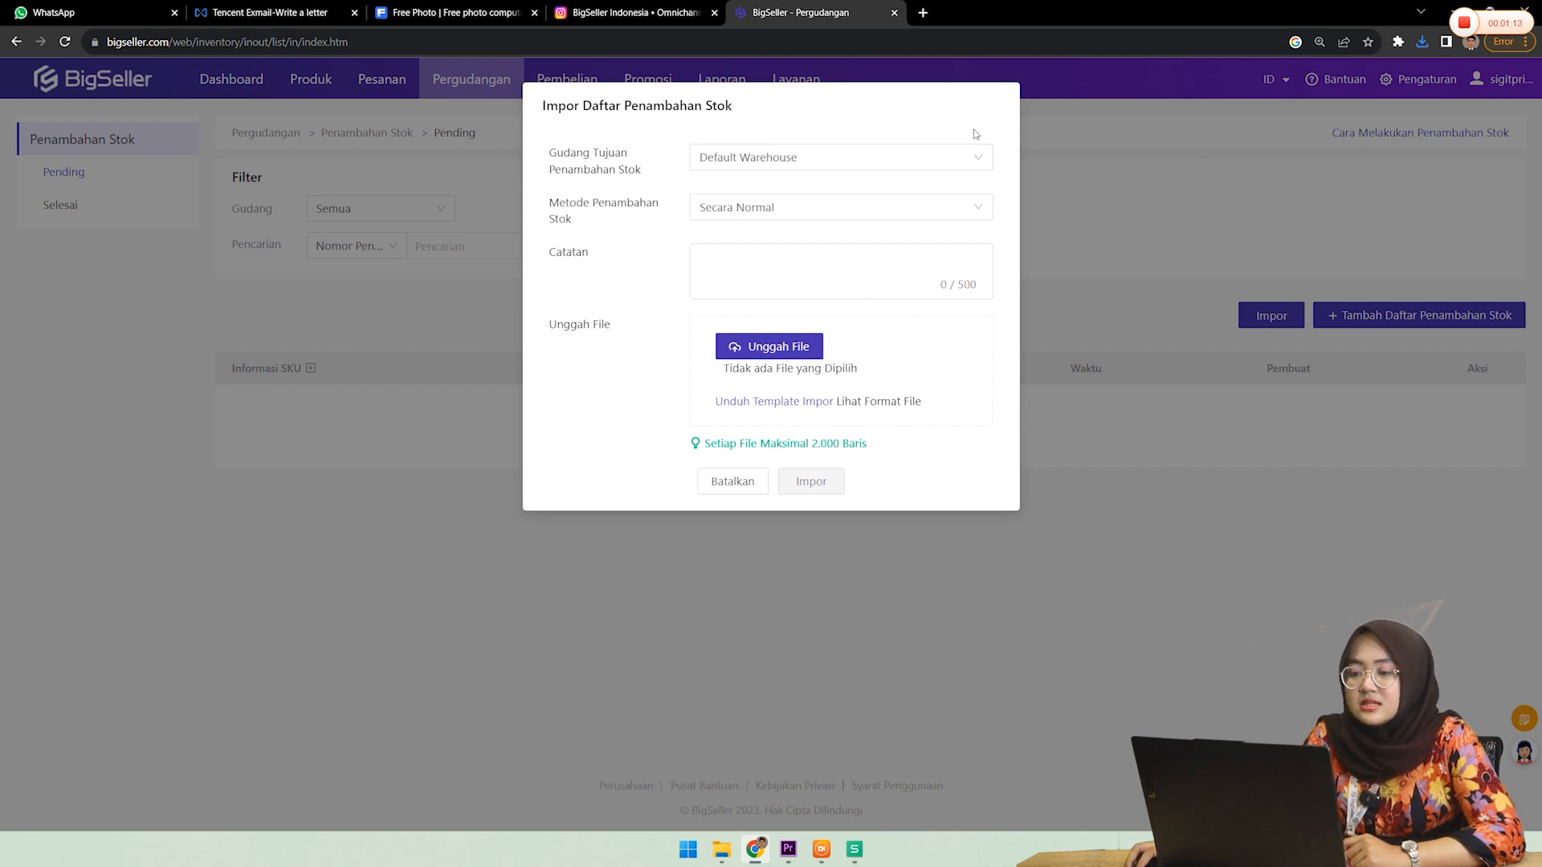
{"action": "left_click", "coordinate": [750, 482]}
Step: Examine the warehouse filter and search type options of the pending stock addition list
{"action": "left_click", "coordinate": [329, 212]}
{"action": "left_click", "coordinate": [399, 212]}
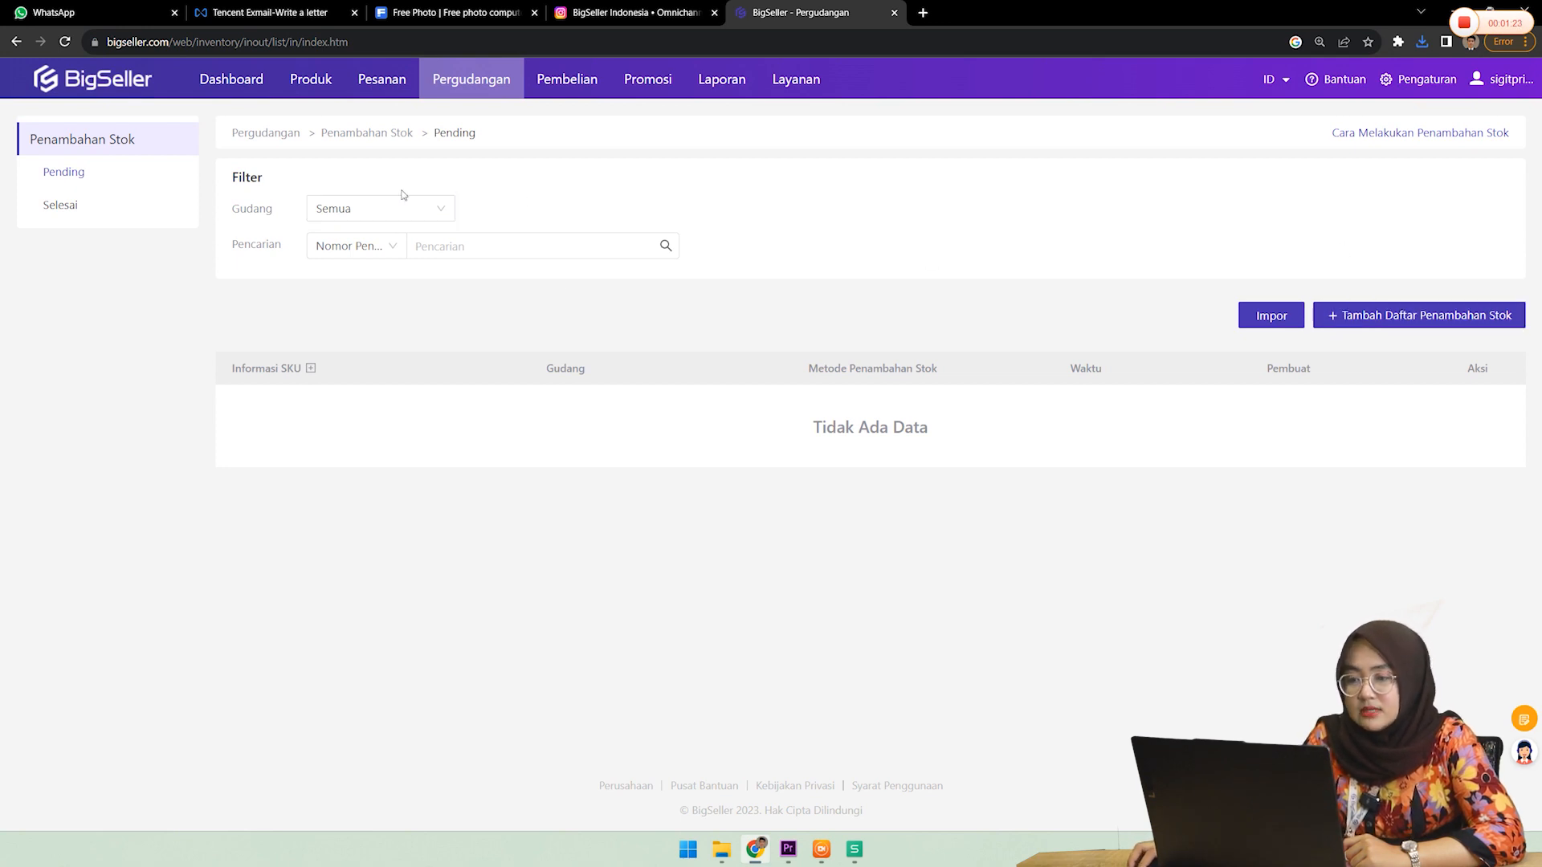
{"action": "left_click", "coordinate": [389, 212]}
{"action": "left_click", "coordinate": [337, 244]}
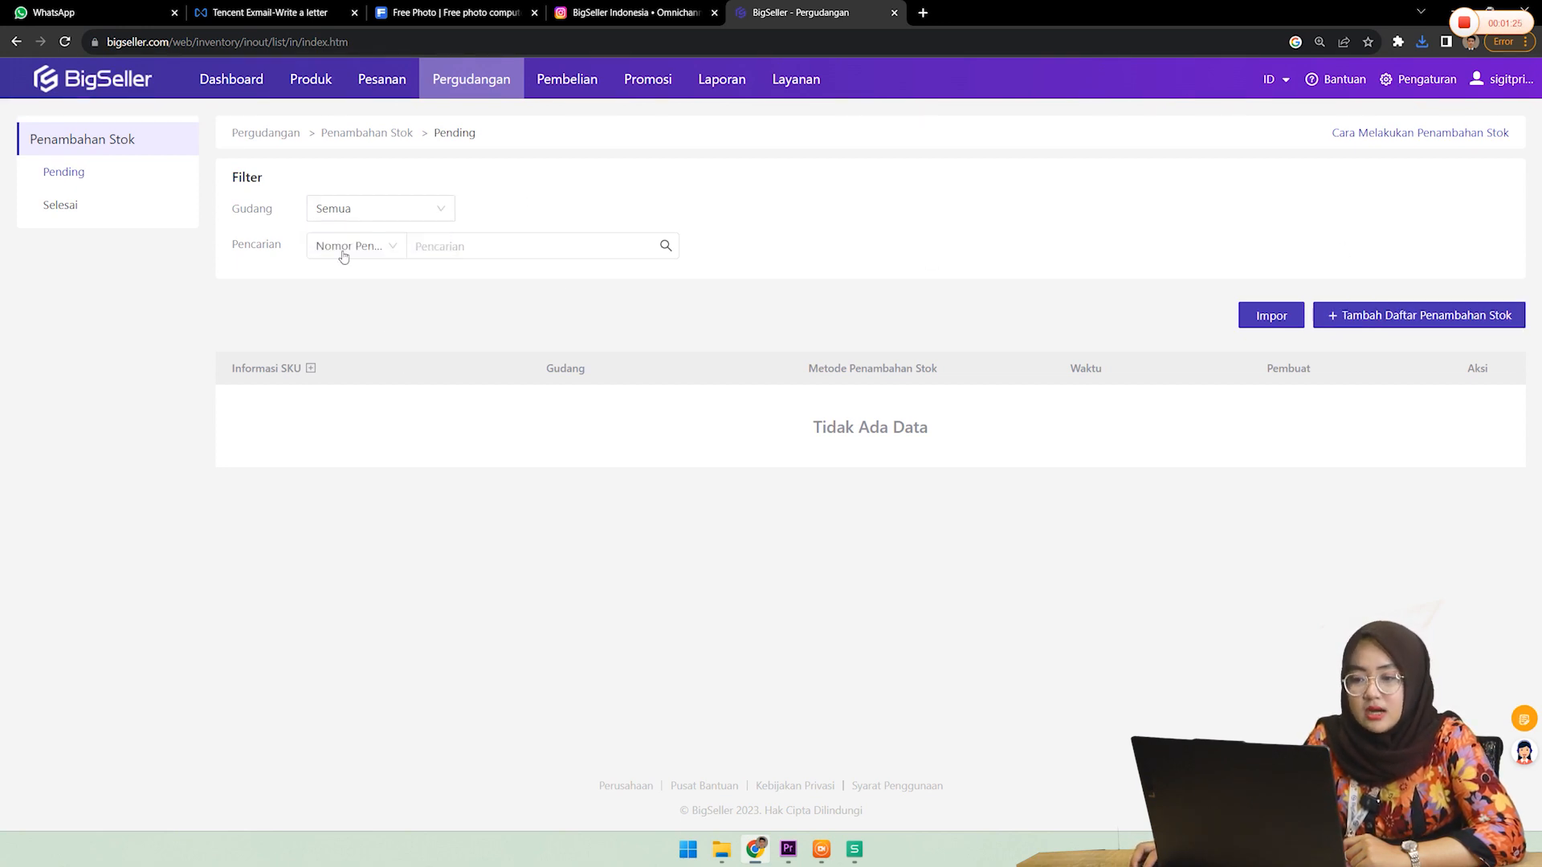
{"action": "left_click", "coordinate": [341, 210]}
{"action": "left_click", "coordinate": [583, 205]}
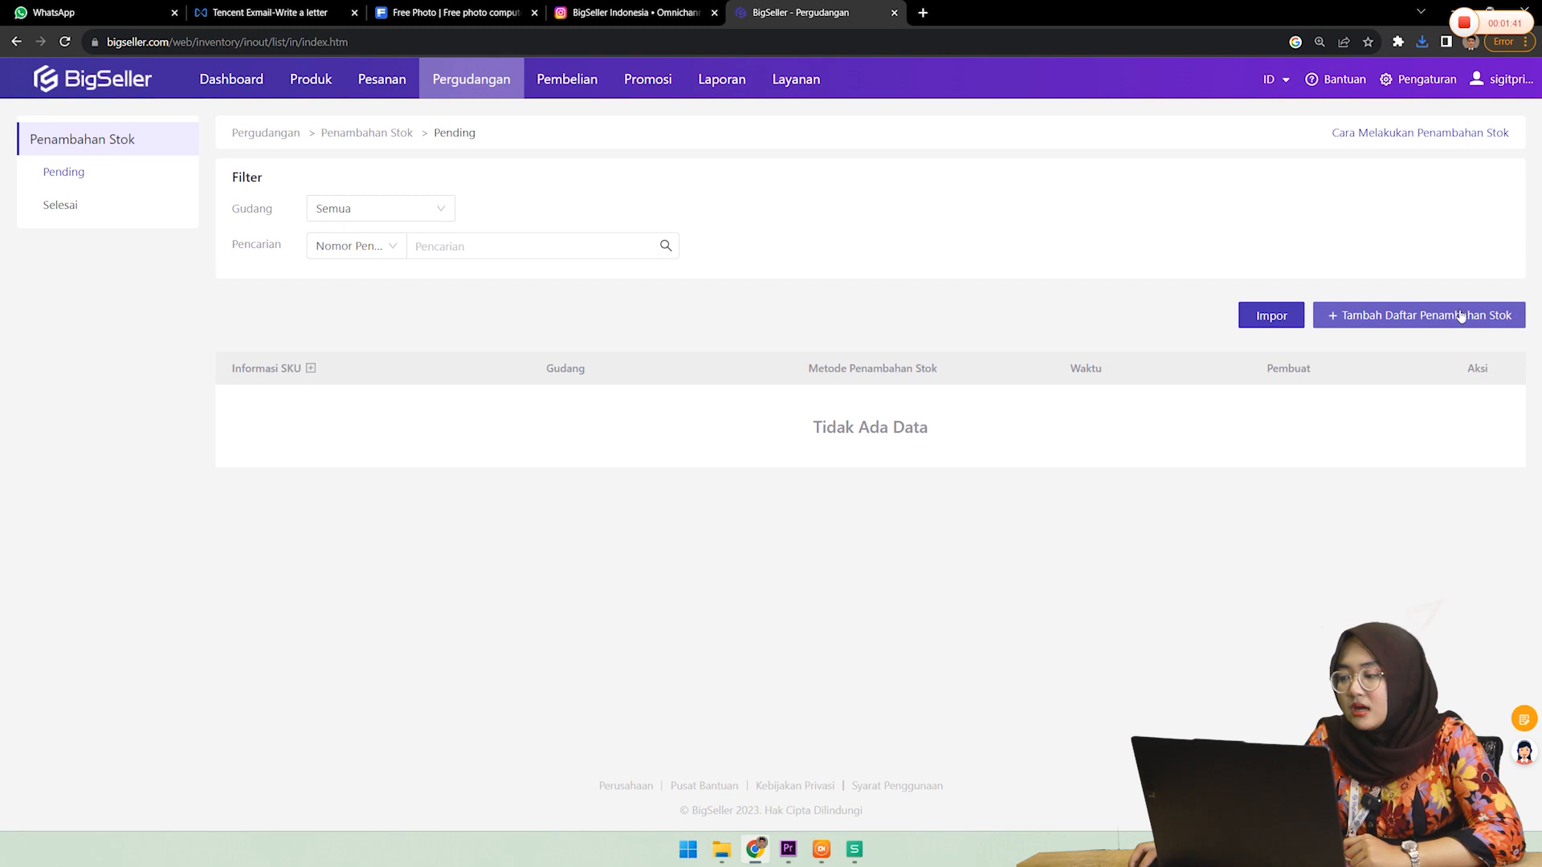
Step: Start a new stock addition list and check which destination warehouses it offers
{"action": "left_click", "coordinate": [1418, 316]}
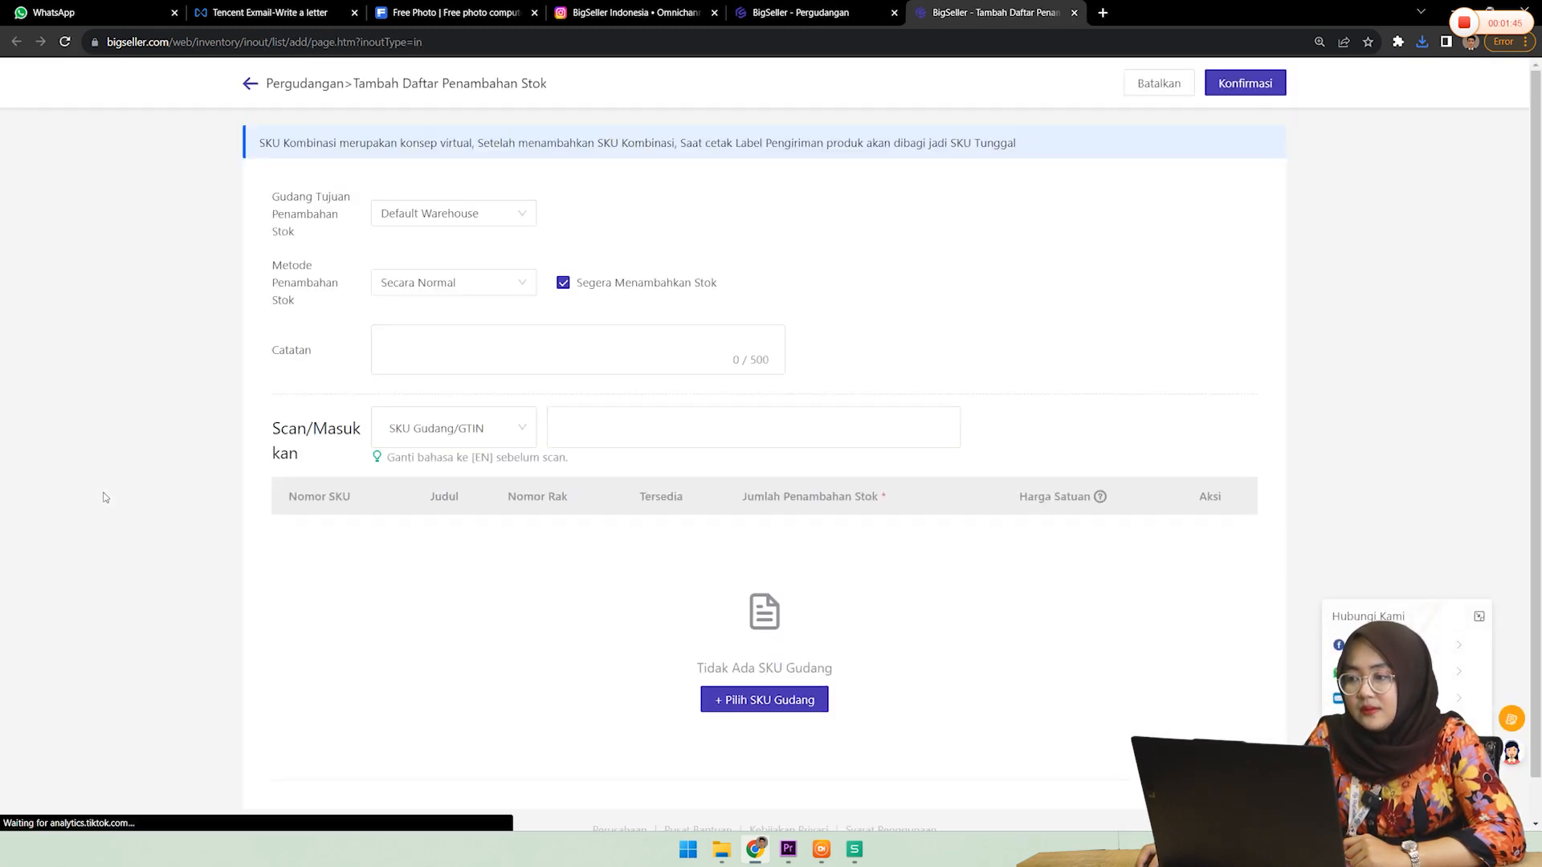
{"action": "scroll", "coordinate": [474, 434], "scroll_direction": "down", "scroll_amount": 2}
{"action": "scroll", "coordinate": [867, 391], "scroll_direction": "up", "scroll_amount": 2}
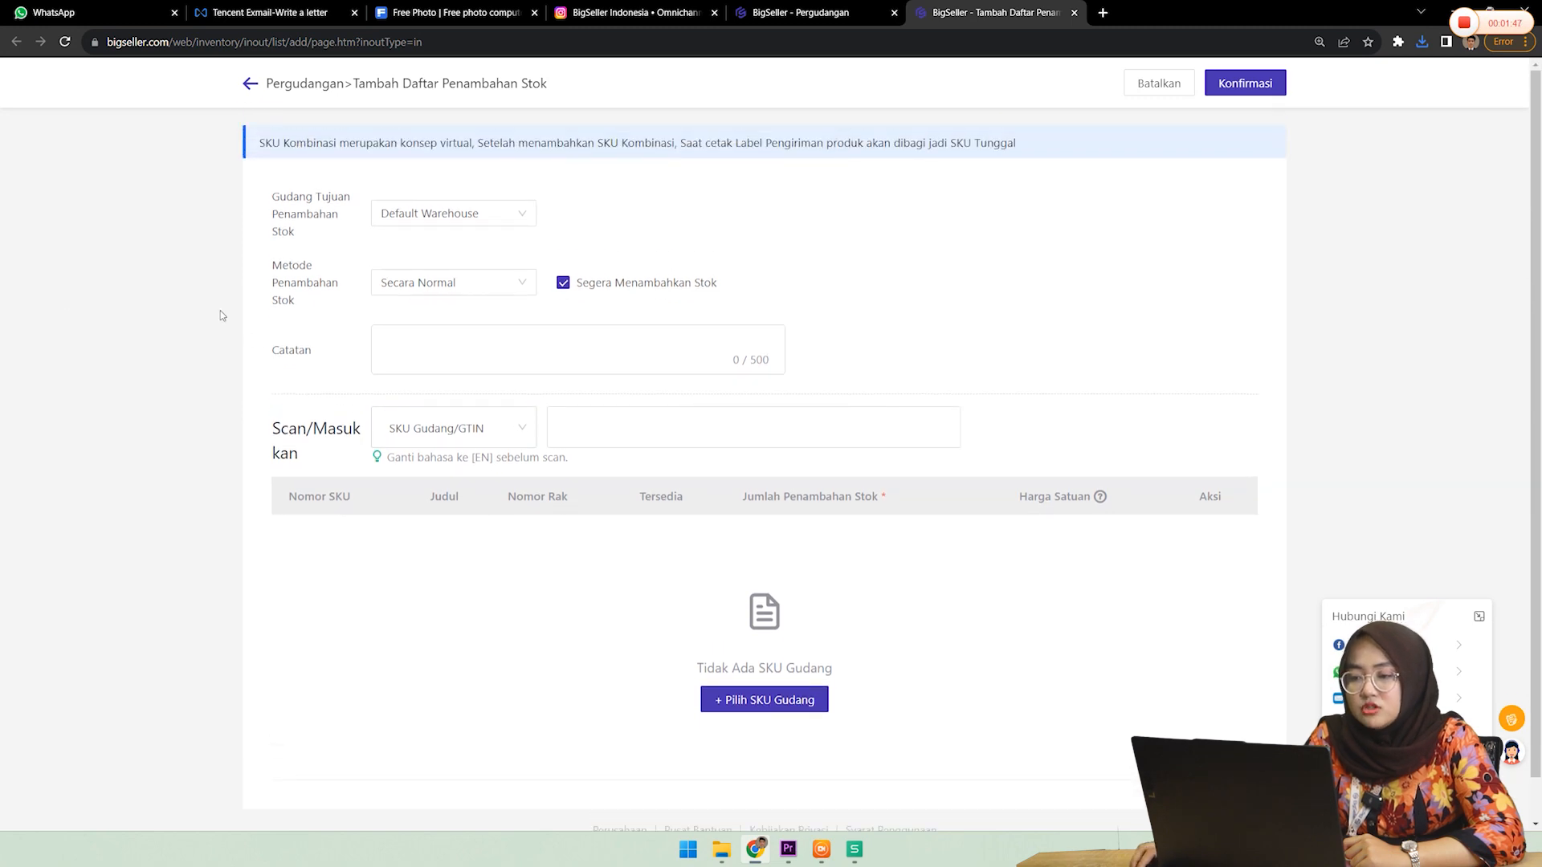
{"action": "left_click", "coordinate": [432, 215]}
{"action": "left_click", "coordinate": [491, 218]}
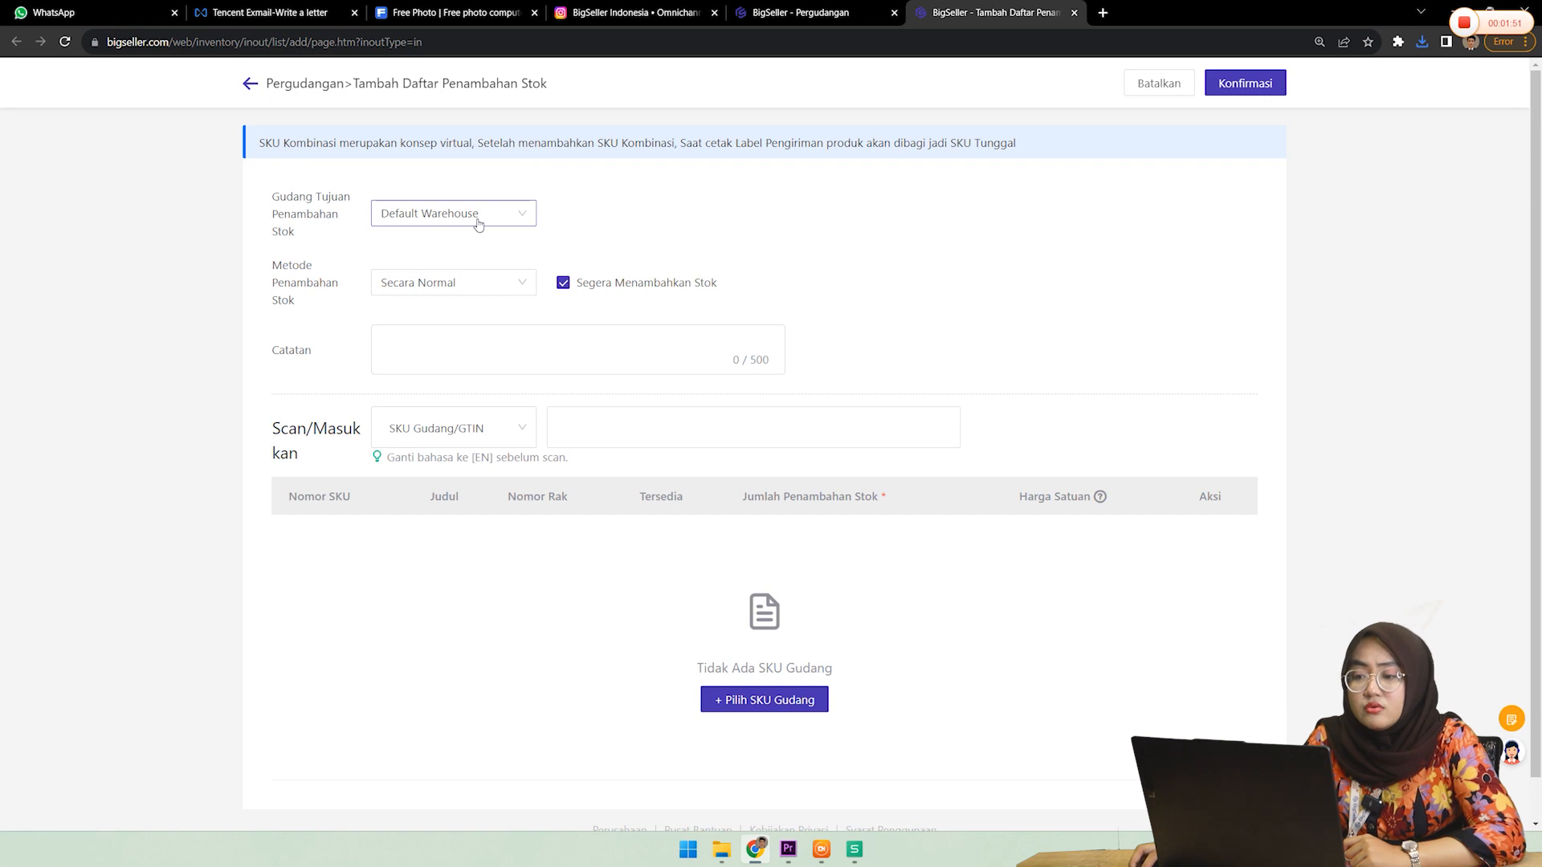
{"action": "left_click", "coordinate": [475, 220]}
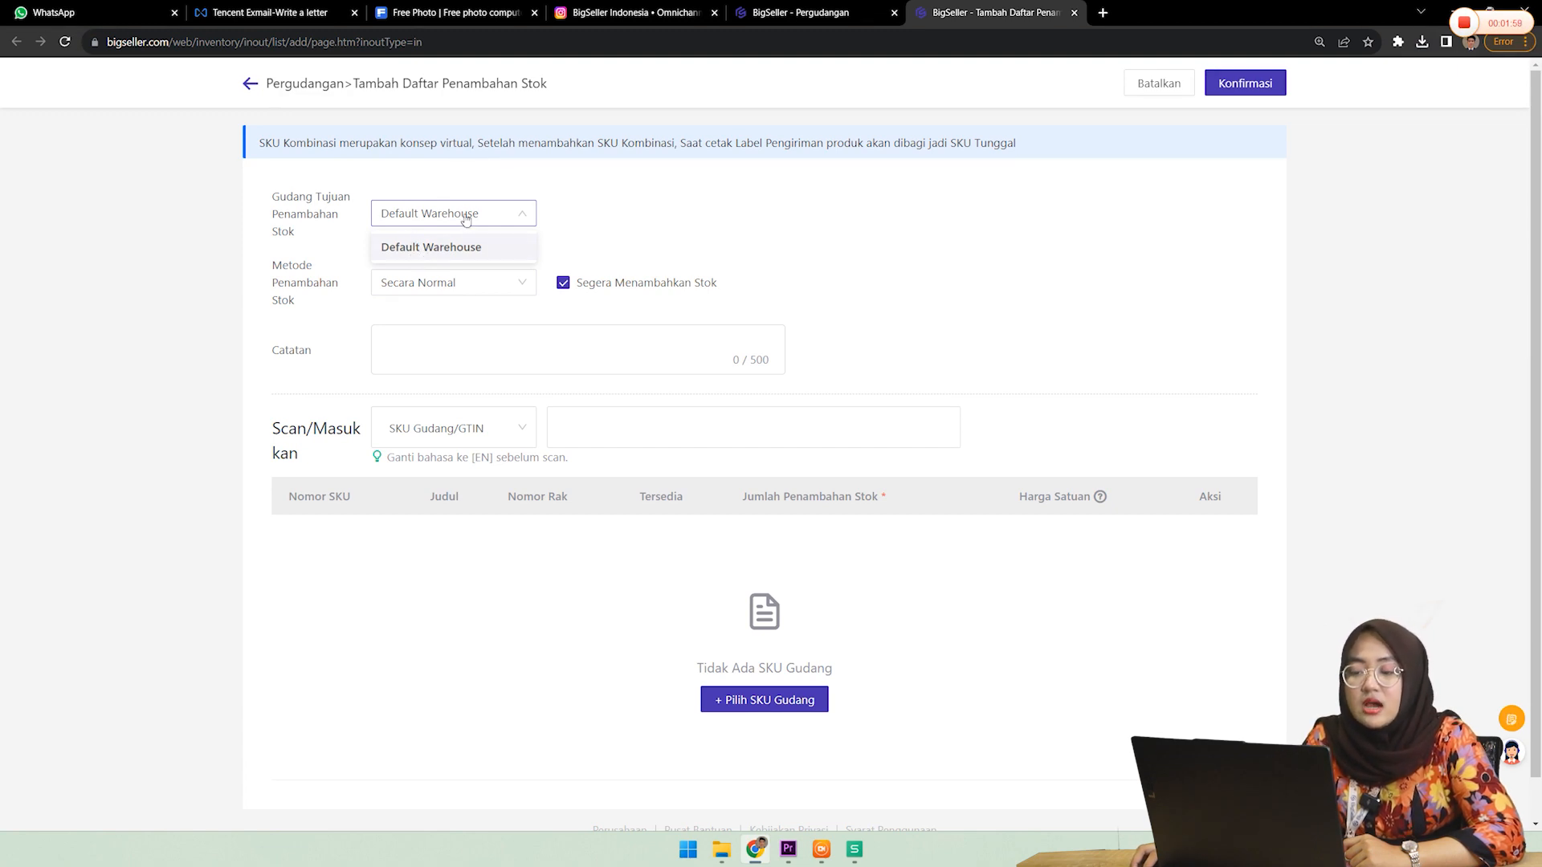
{"action": "left_click", "coordinate": [605, 214]}
{"action": "left_click", "coordinate": [431, 214]}
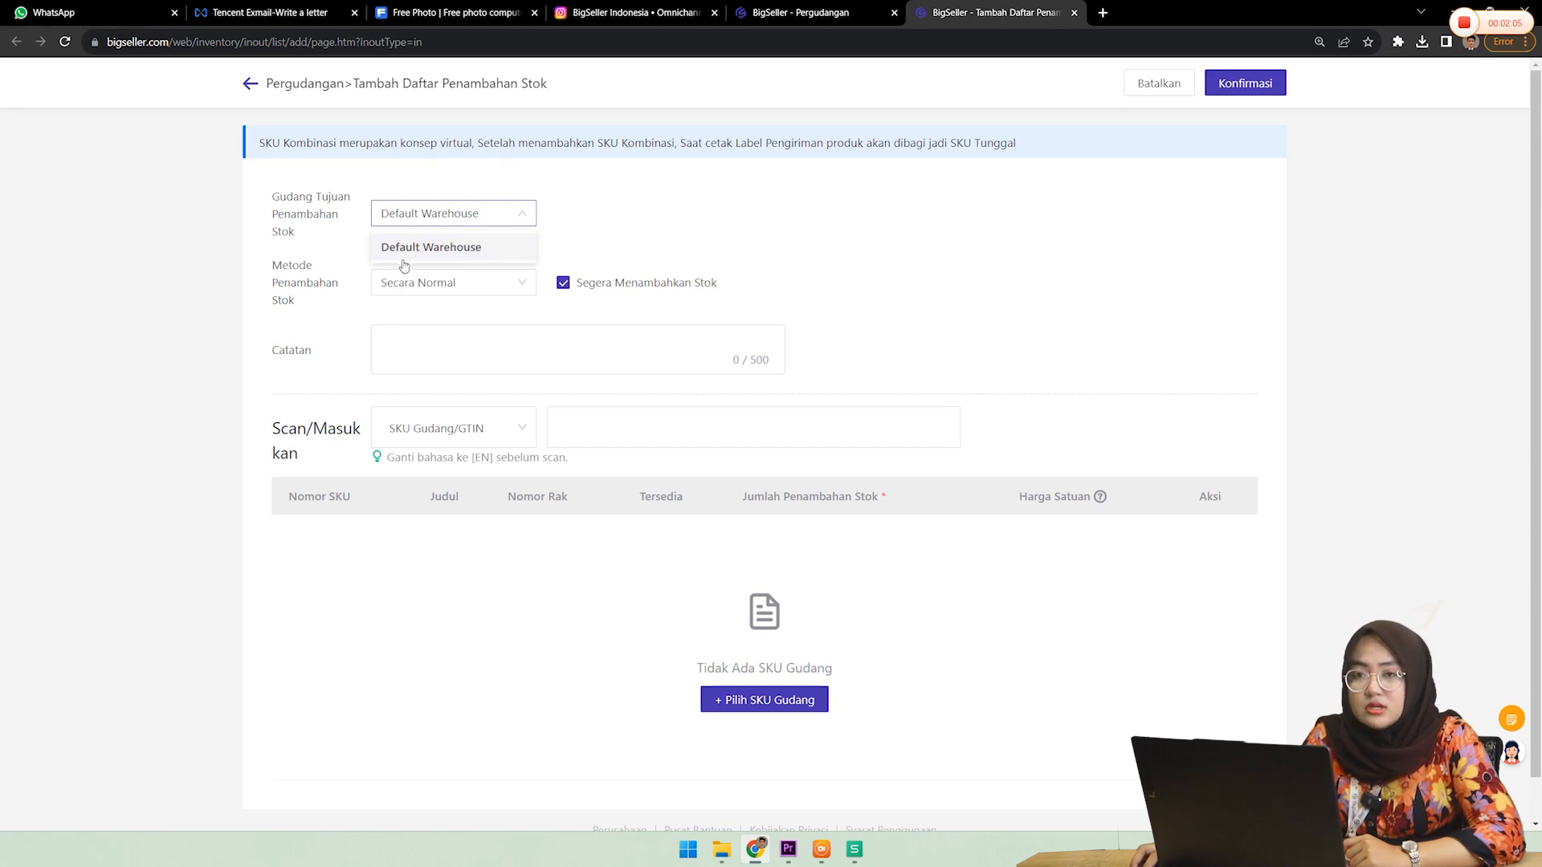
{"action": "left_click", "coordinate": [634, 228]}
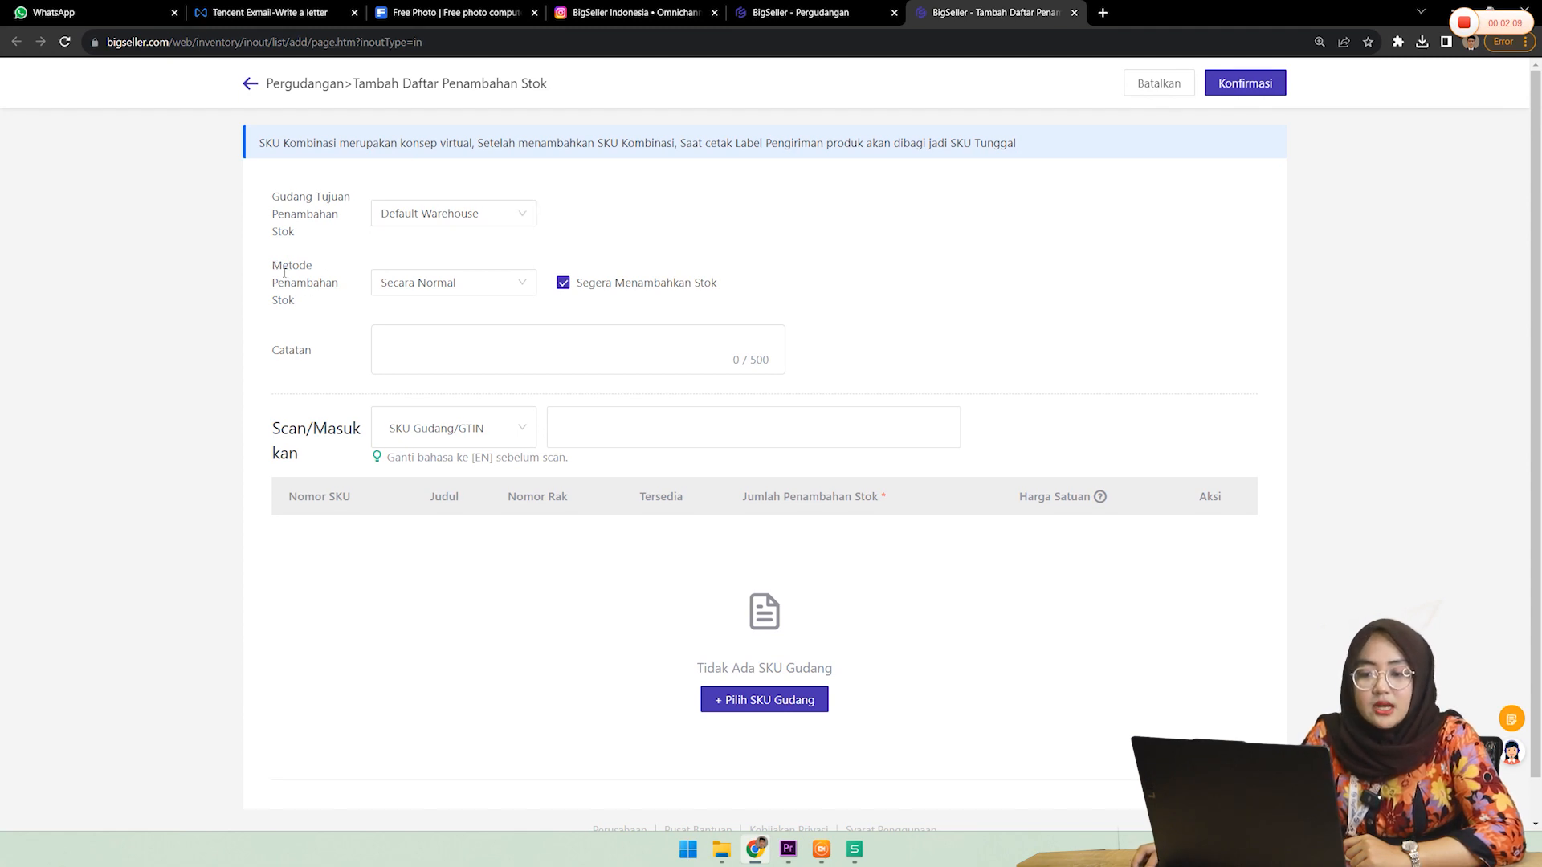
Step: Set the stock addition method to Hasil Retur after reviewing the available methods
{"action": "left_click", "coordinate": [449, 289]}
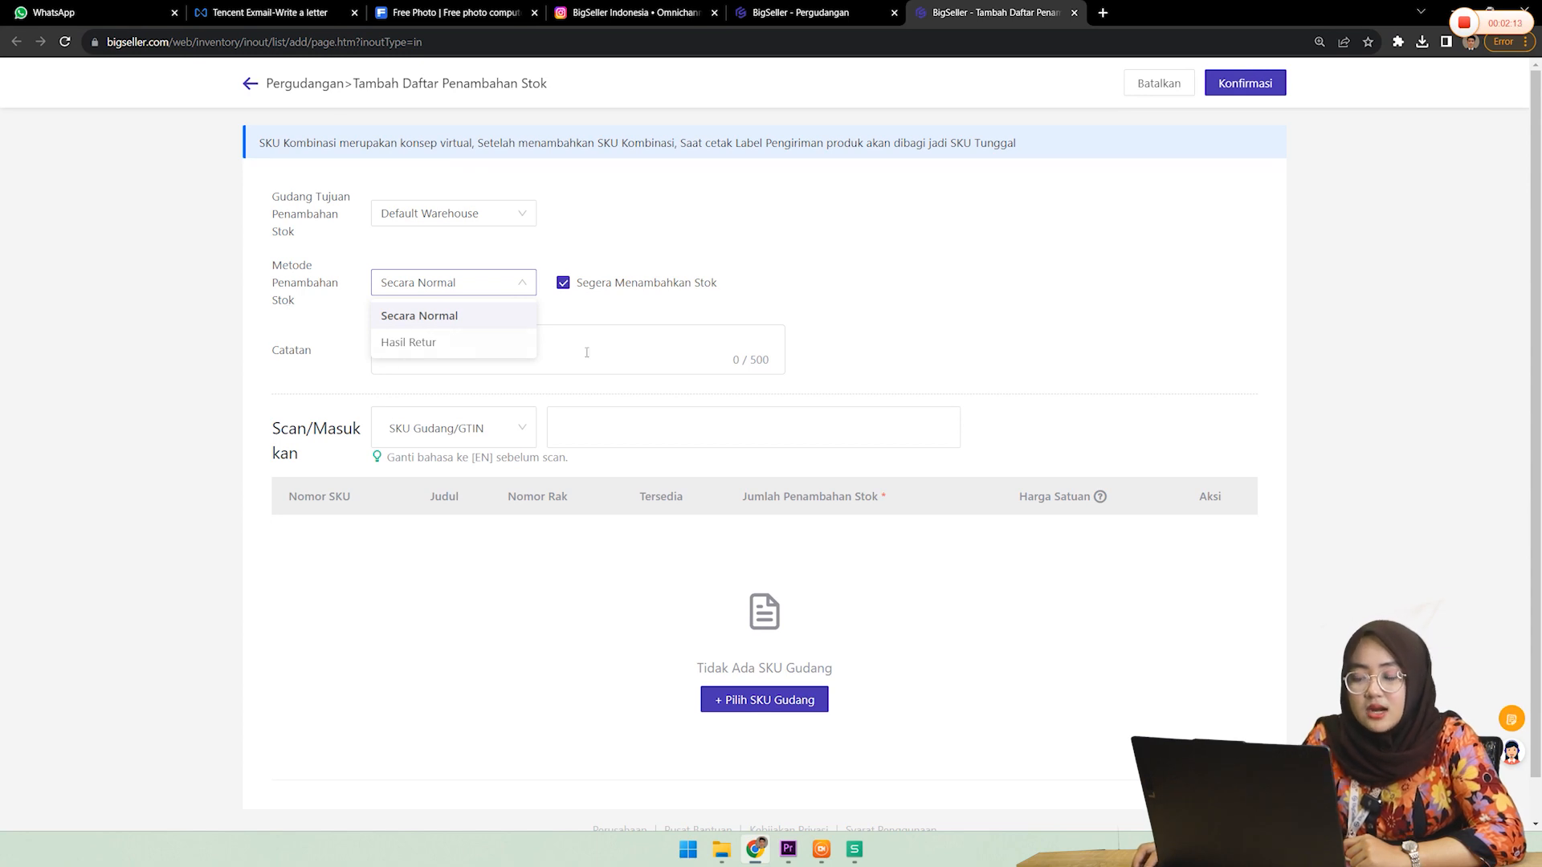
{"action": "left_click", "coordinate": [479, 263]}
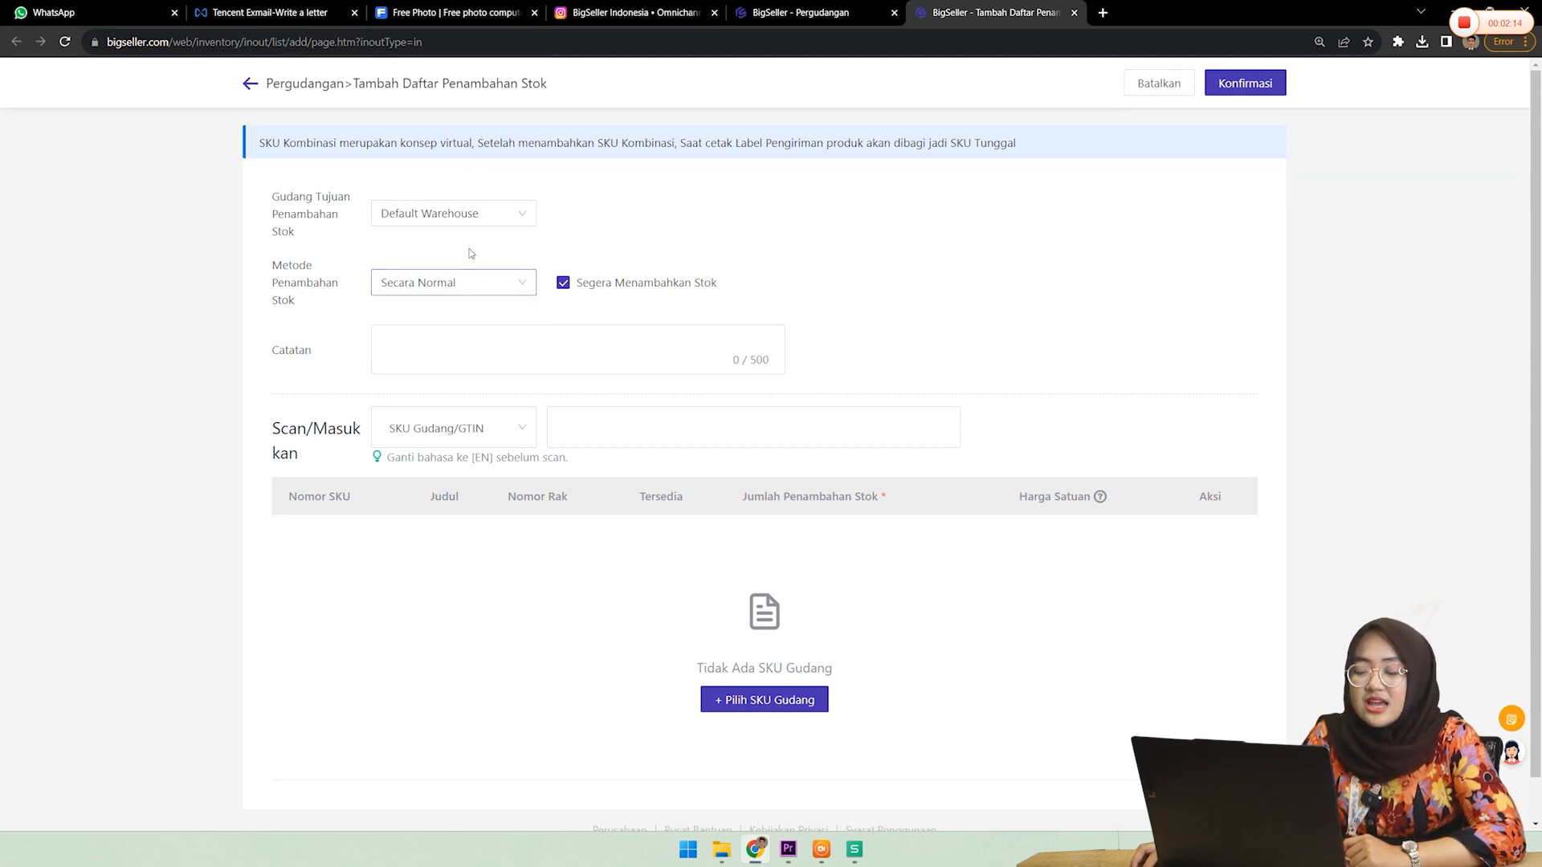
{"action": "left_click", "coordinate": [438, 282]}
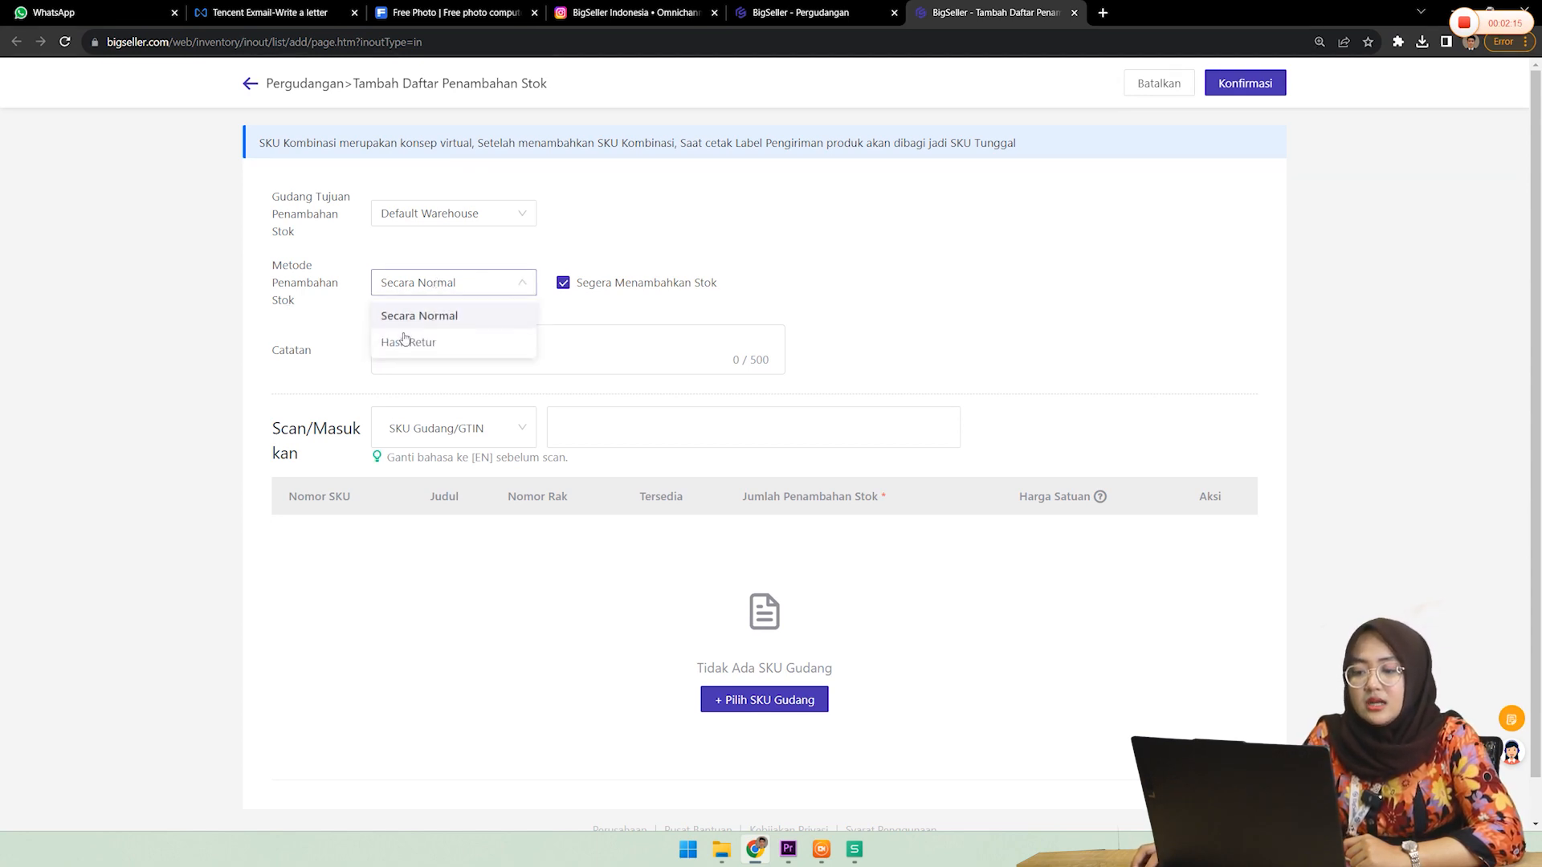
{"action": "left_click", "coordinate": [437, 249]}
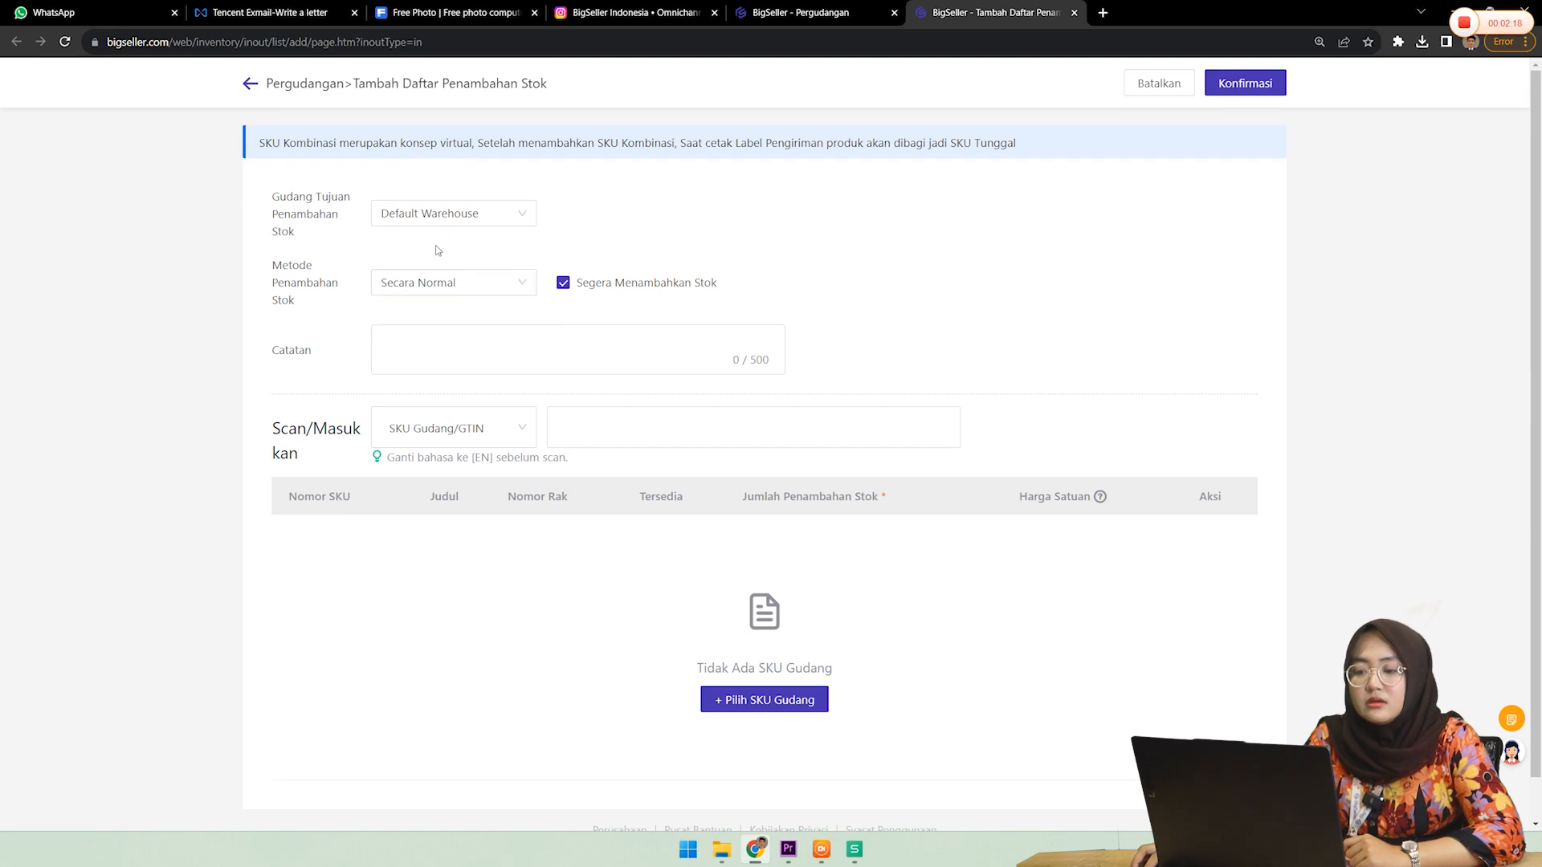
{"action": "left_click", "coordinate": [425, 290]}
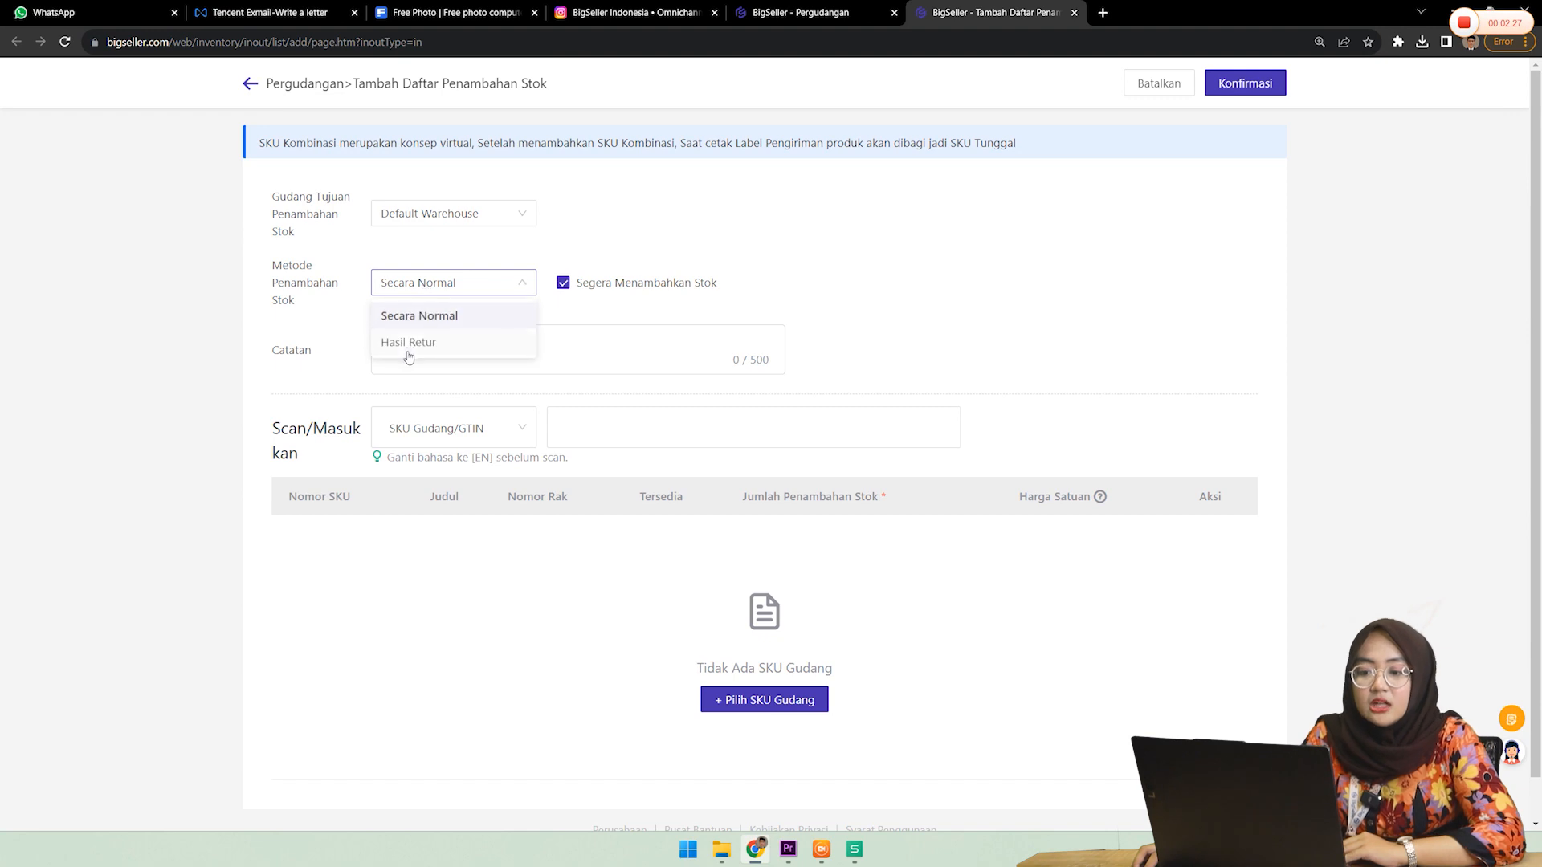
{"action": "left_click", "coordinate": [403, 351]}
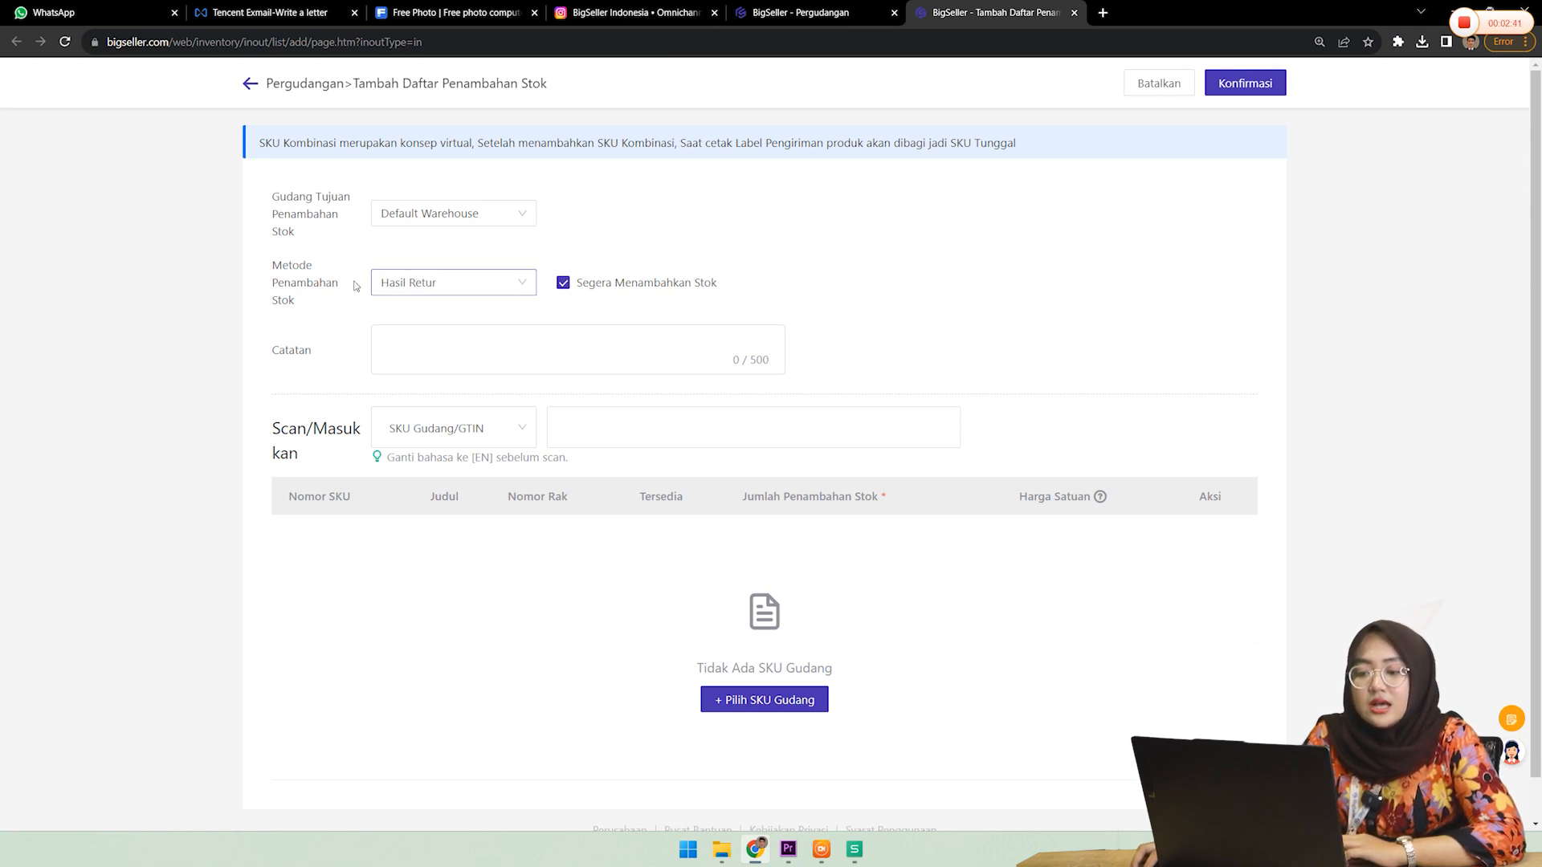
{"action": "left_click", "coordinate": [390, 287]}
{"action": "left_click", "coordinate": [410, 342]}
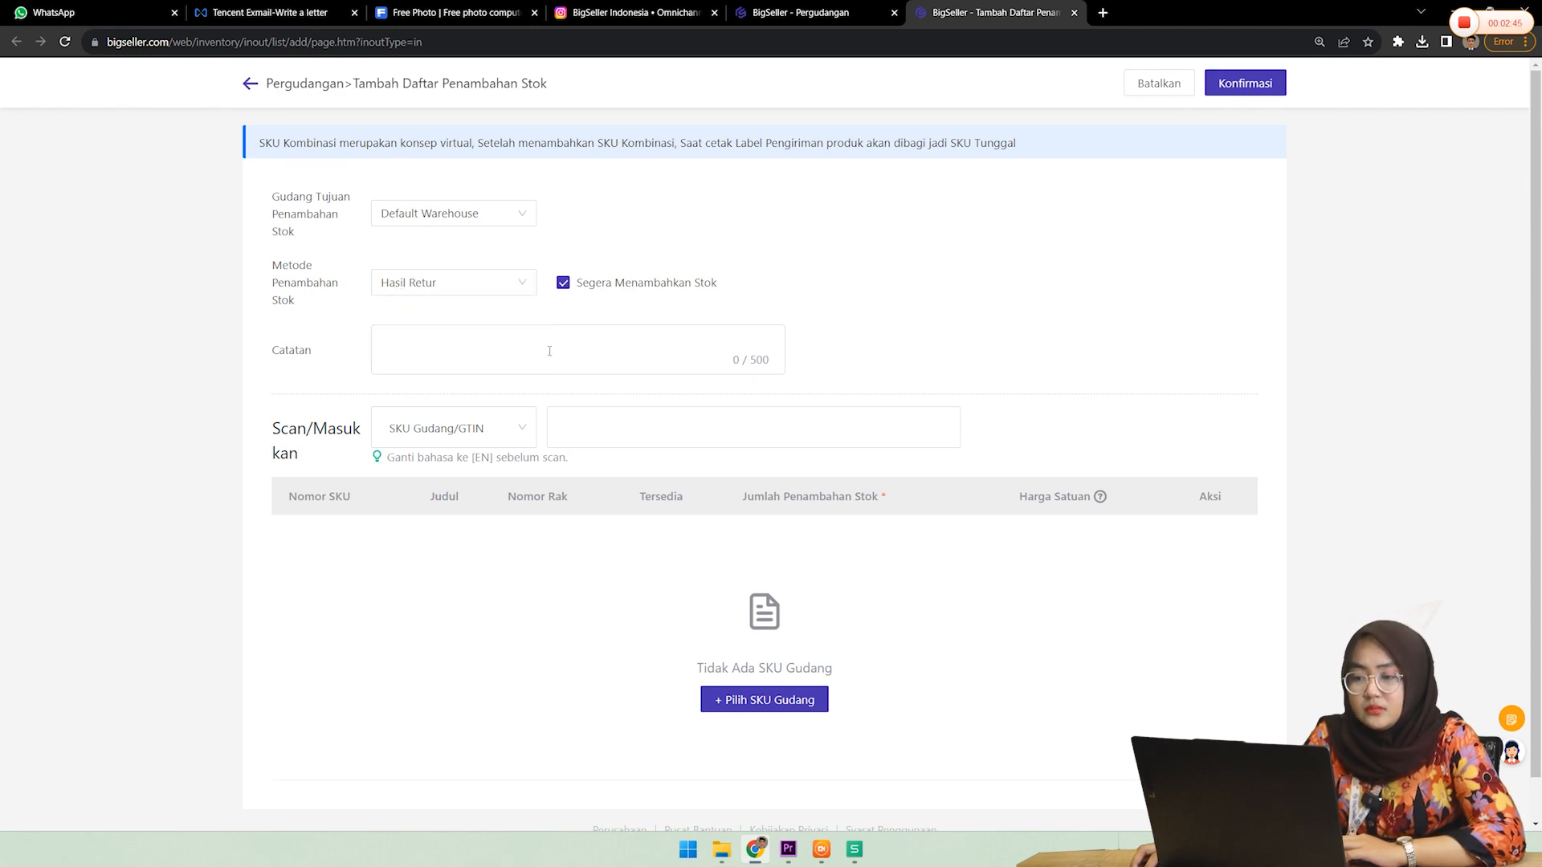
Step: Open the warehouse SKU picker for the new stock addition list, leaving the note empty
{"action": "left_click", "coordinate": [458, 357]}
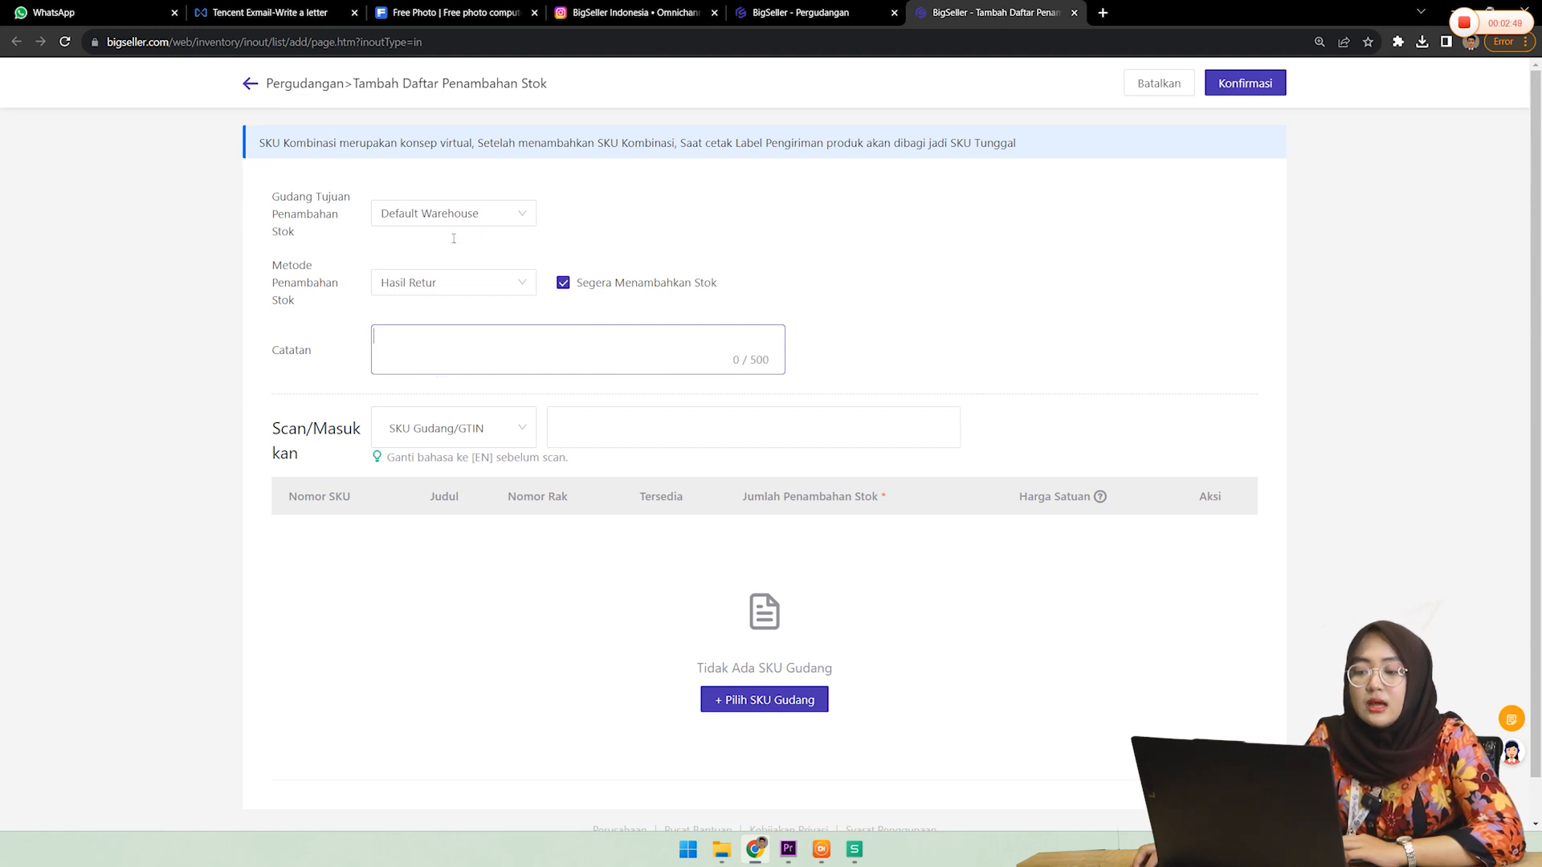
{"action": "left_click", "coordinate": [300, 455]}
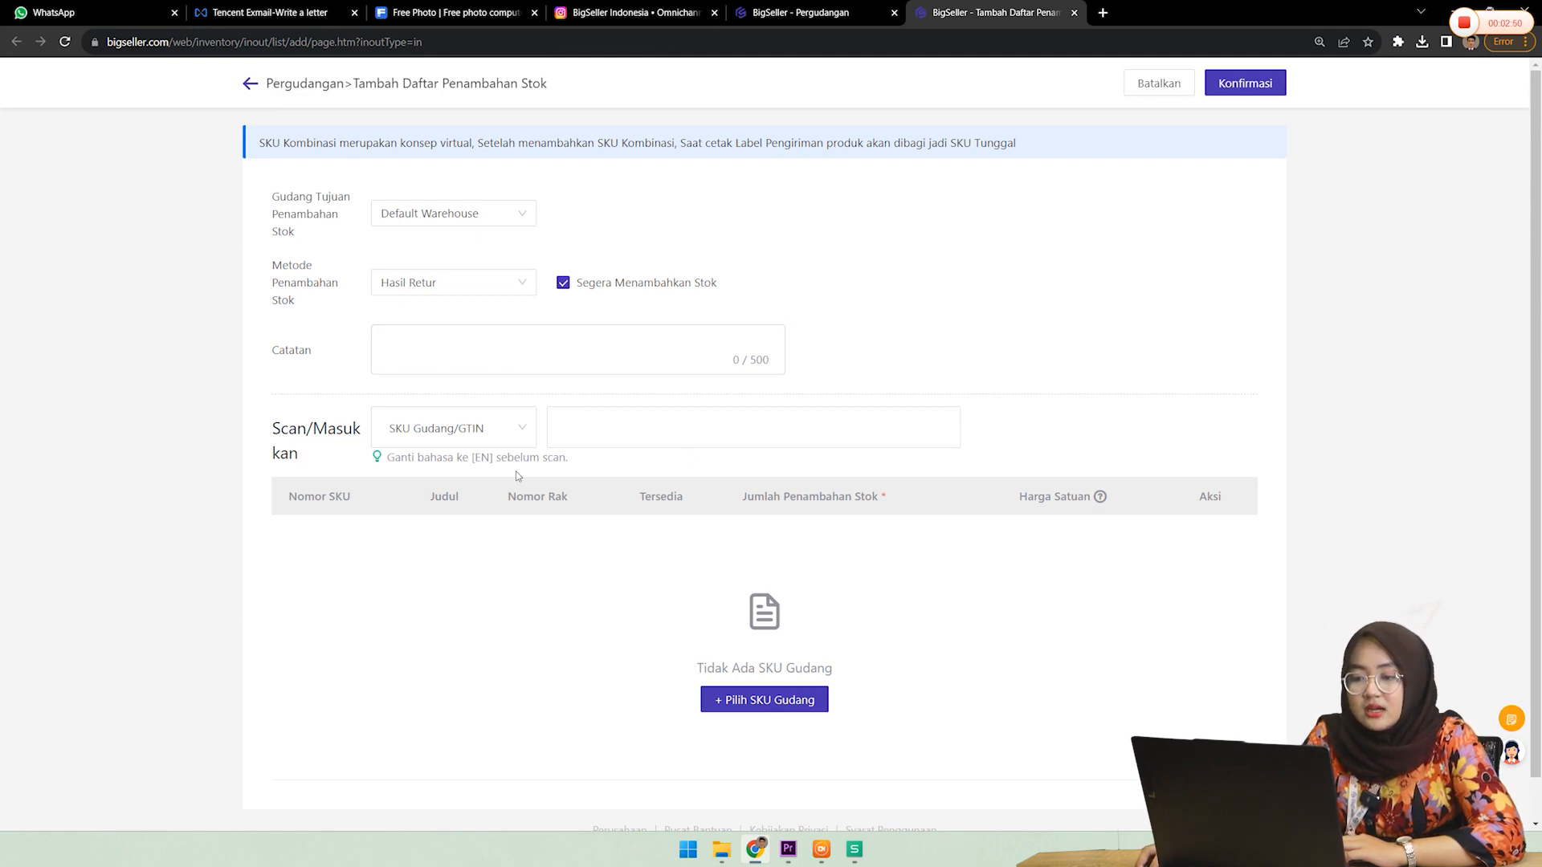
{"action": "left_click", "coordinate": [734, 701]}
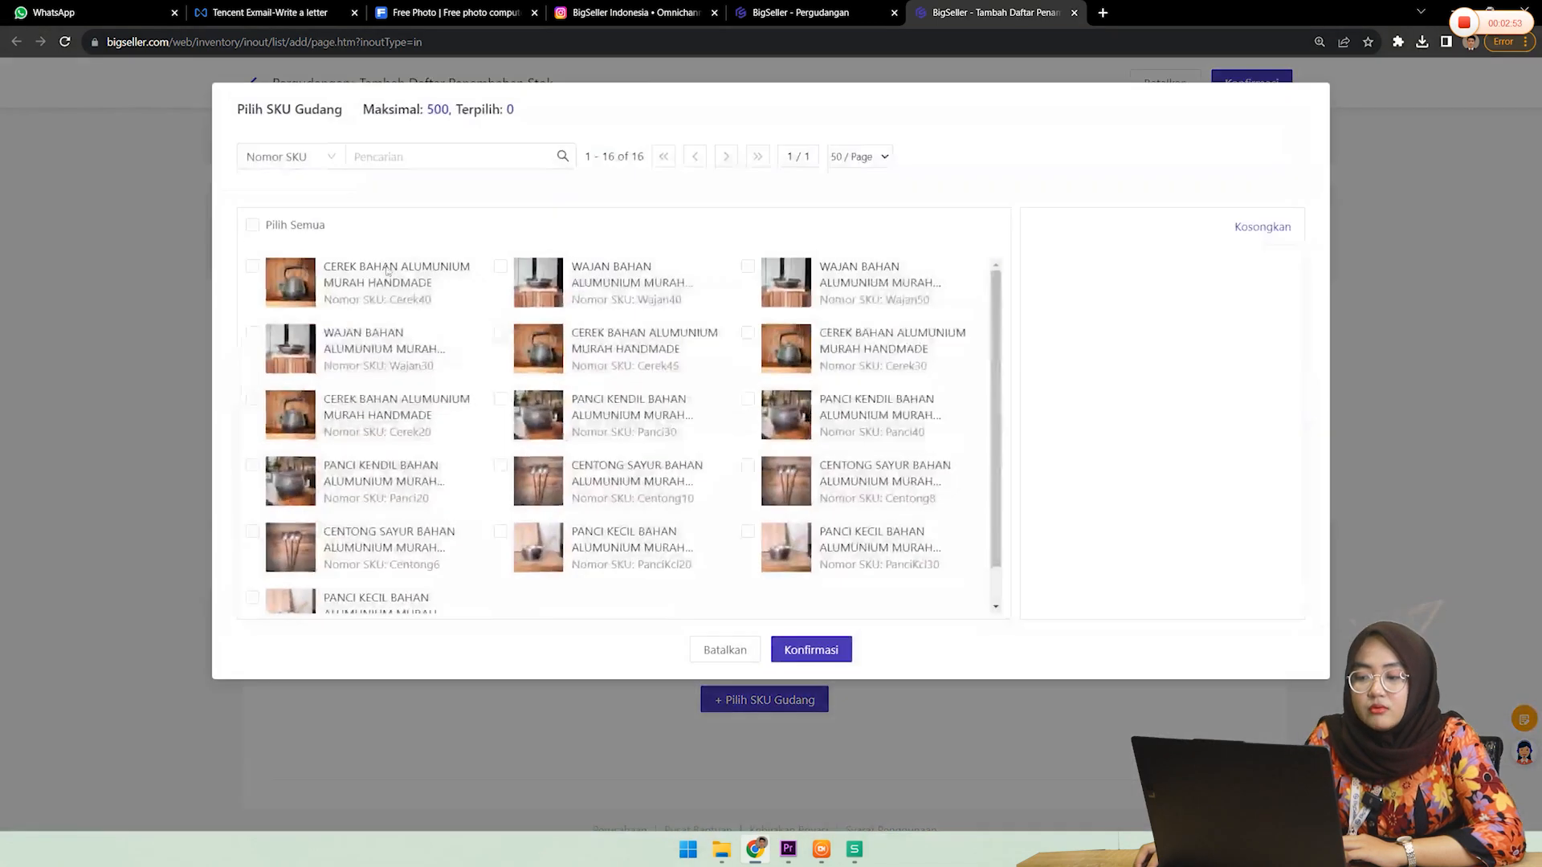
{"action": "left_click", "coordinate": [546, 288]}
{"action": "left_click", "coordinate": [543, 335]}
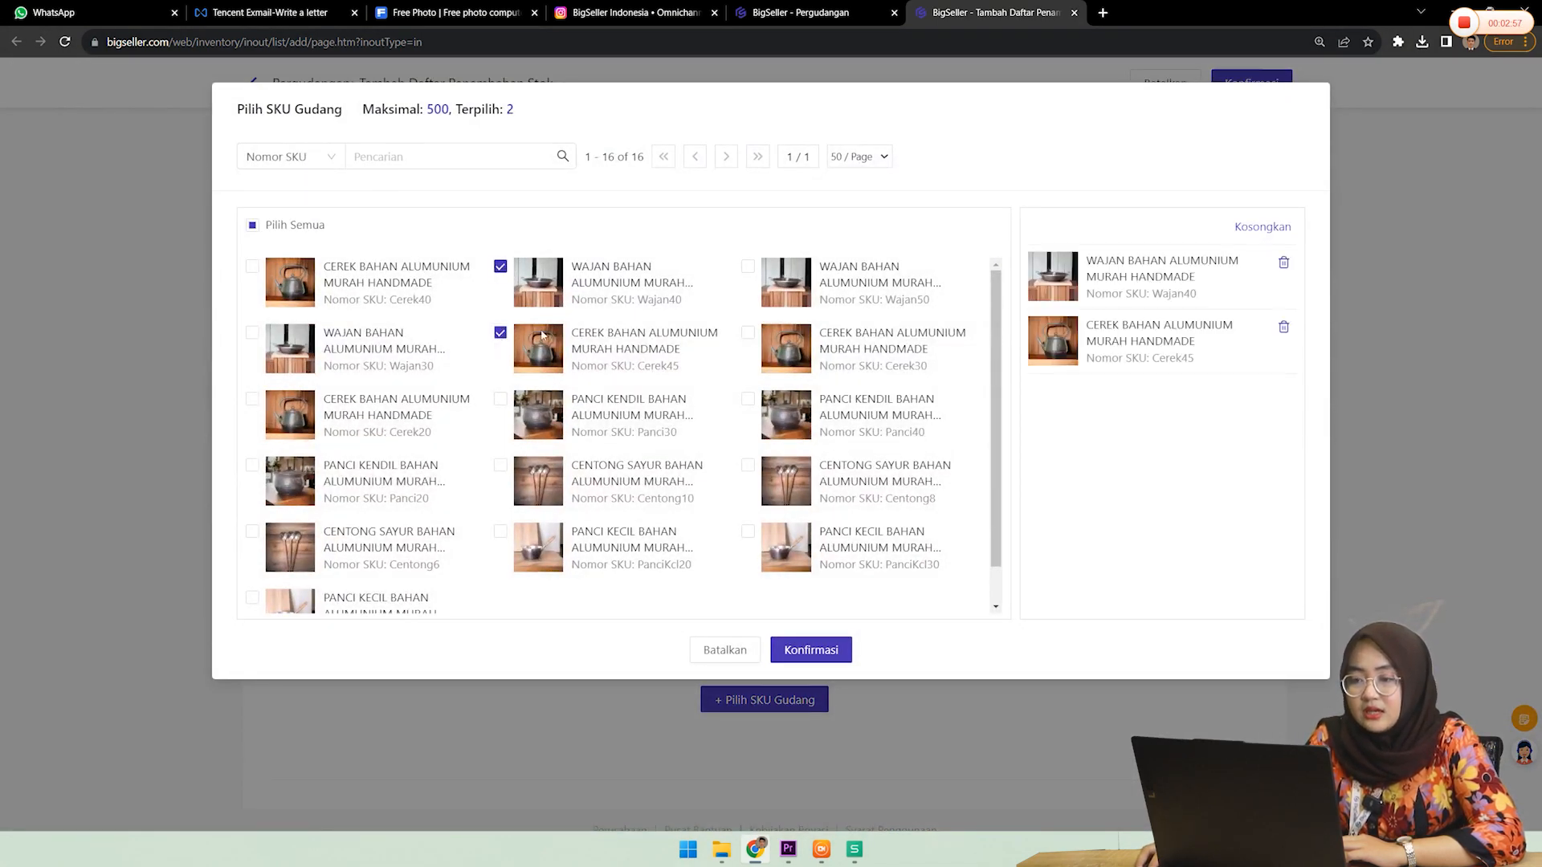
{"action": "left_click", "coordinate": [253, 232]}
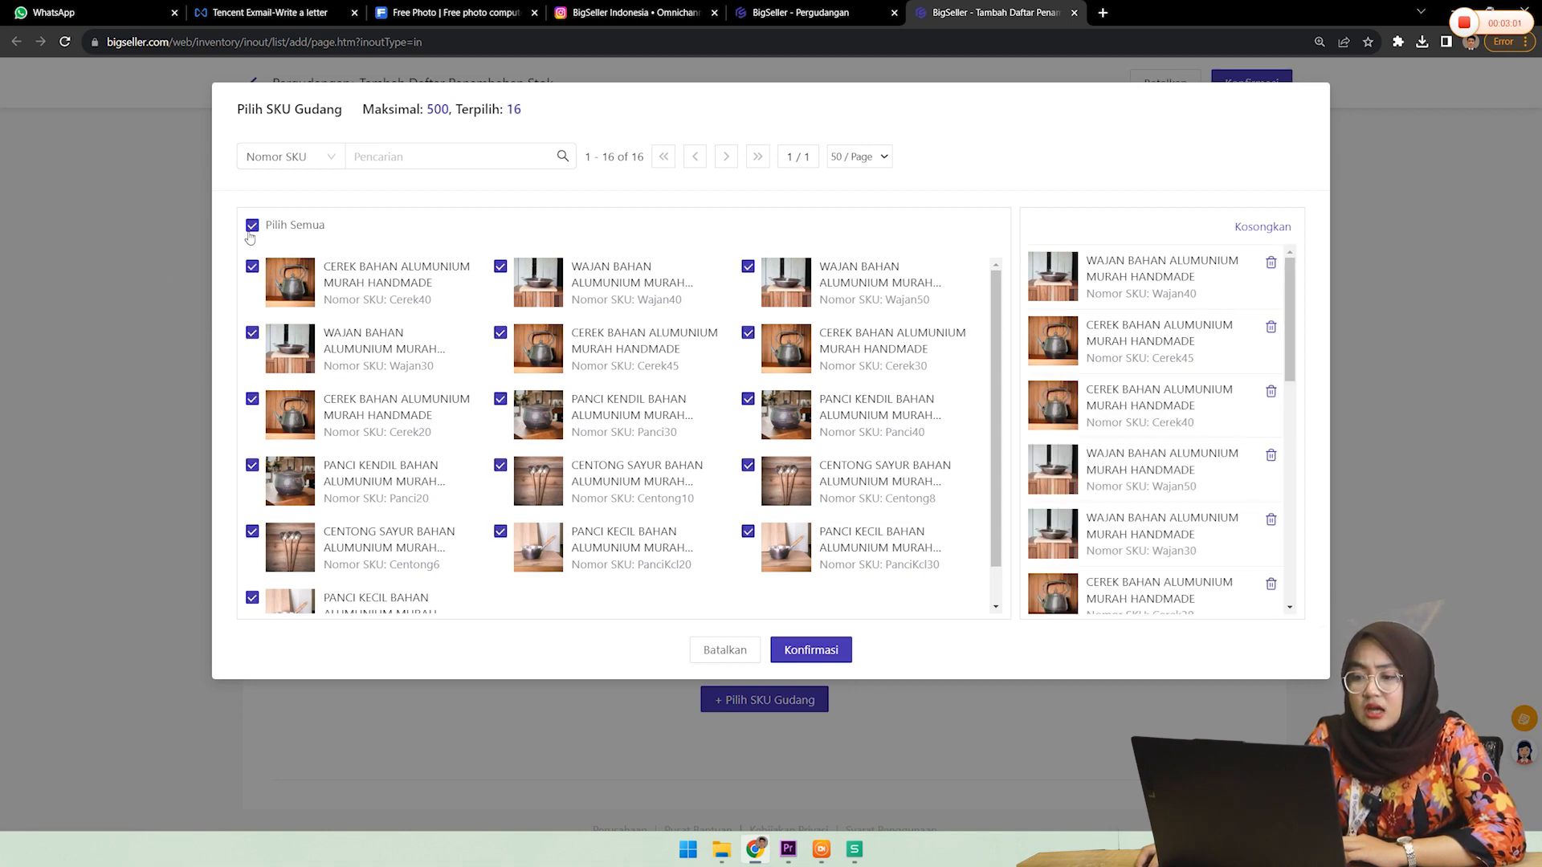
{"action": "left_click", "coordinate": [252, 227]}
Step: Select the warehouse SKUs Cerek40, Wajan40, Wajan50 and Cerek30
{"action": "left_click", "coordinate": [252, 267]}
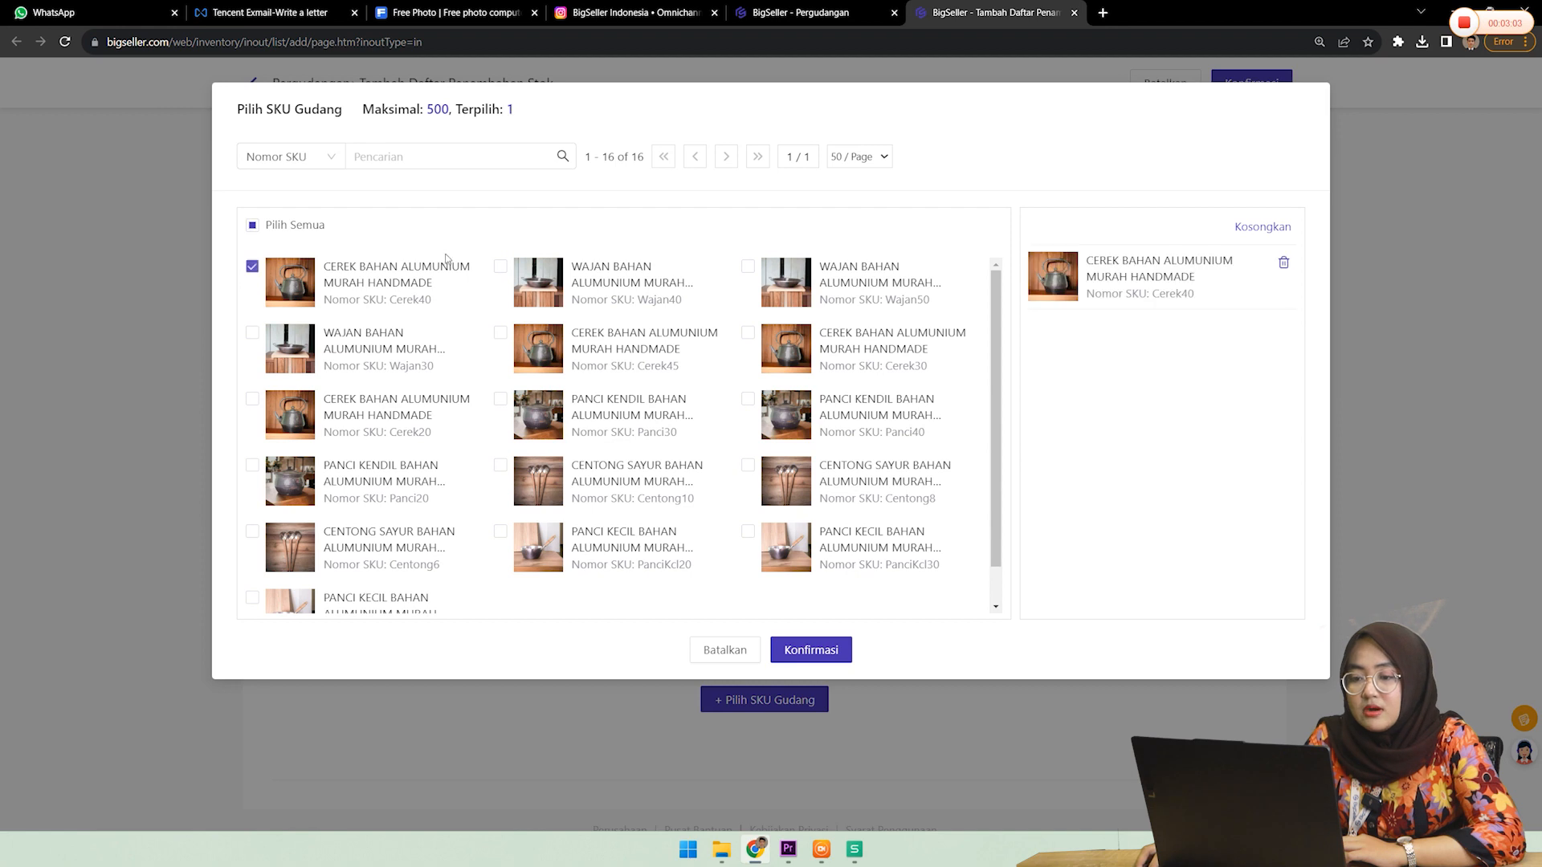
{"action": "left_click", "coordinate": [498, 271]}
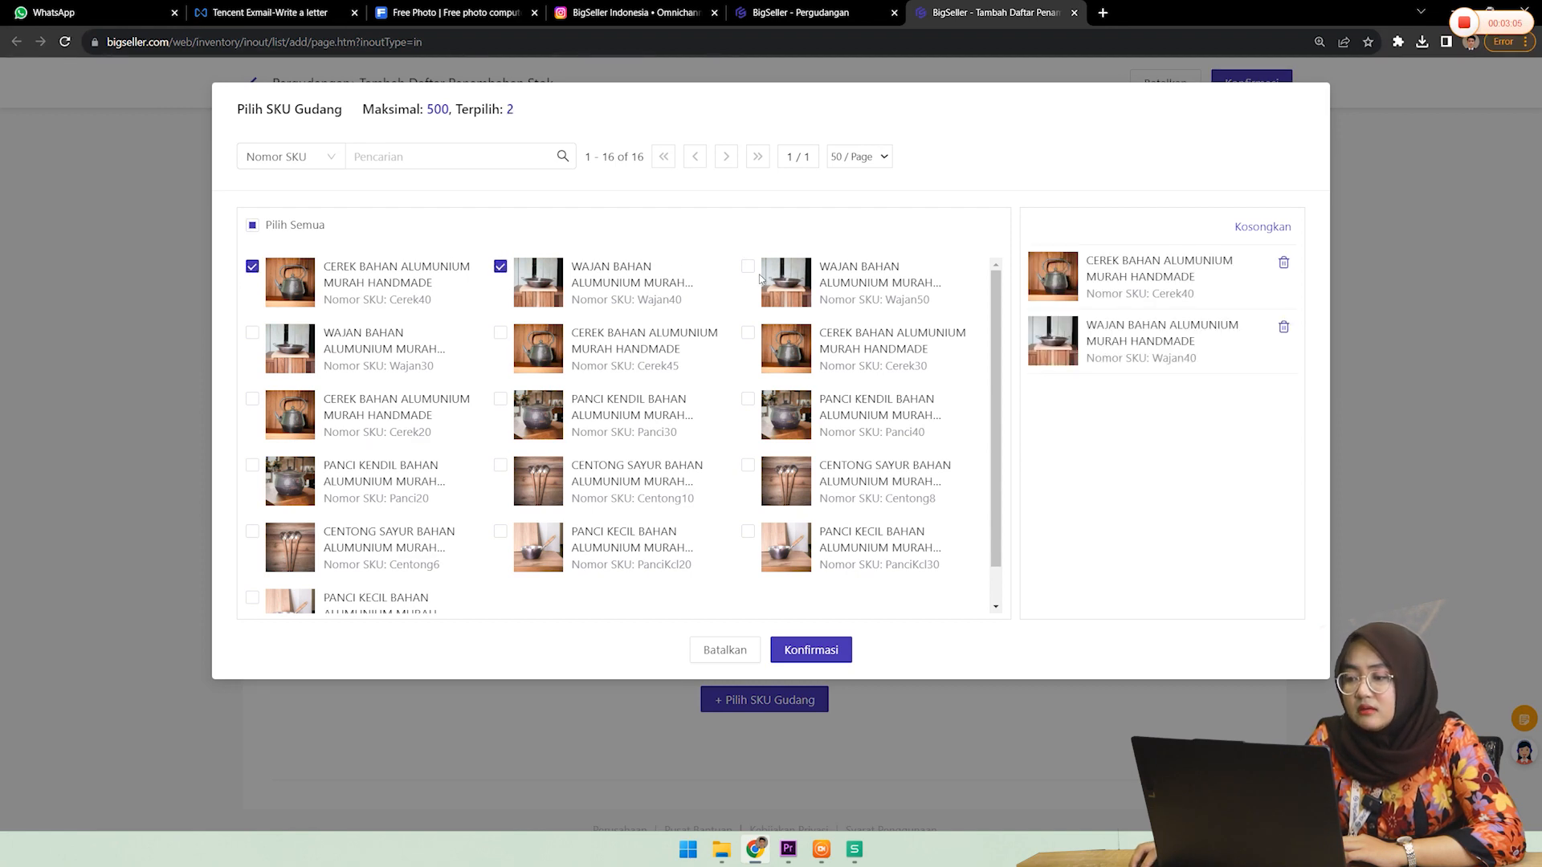
{"action": "left_click", "coordinate": [748, 268]}
{"action": "left_click", "coordinate": [748, 333]}
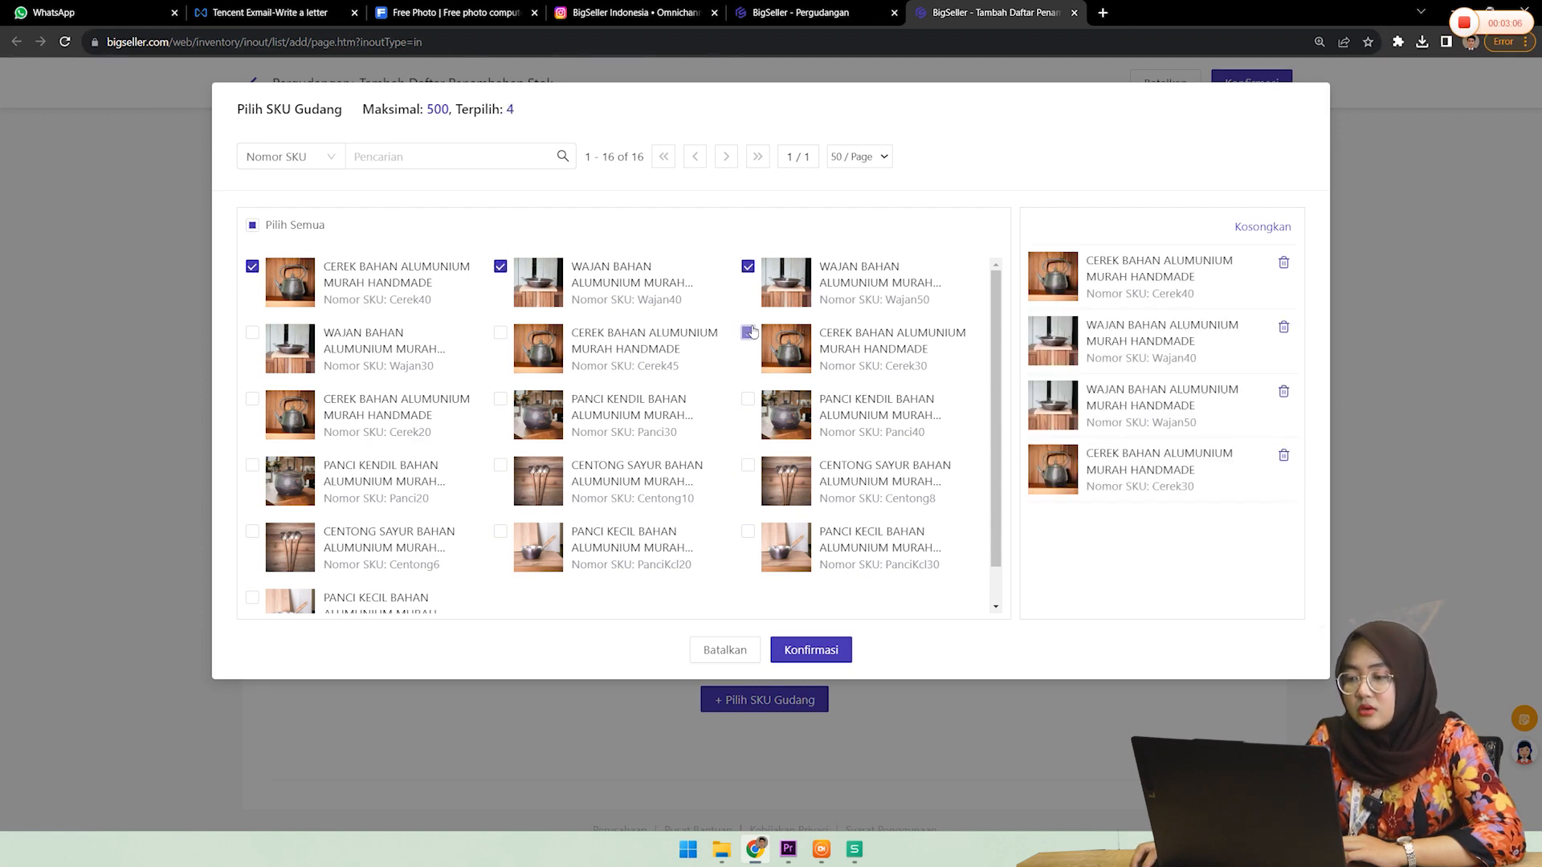
Step: Try the Judul search type in the SKU picker and return it to Nomor SKU
{"action": "left_click", "coordinate": [312, 160]}
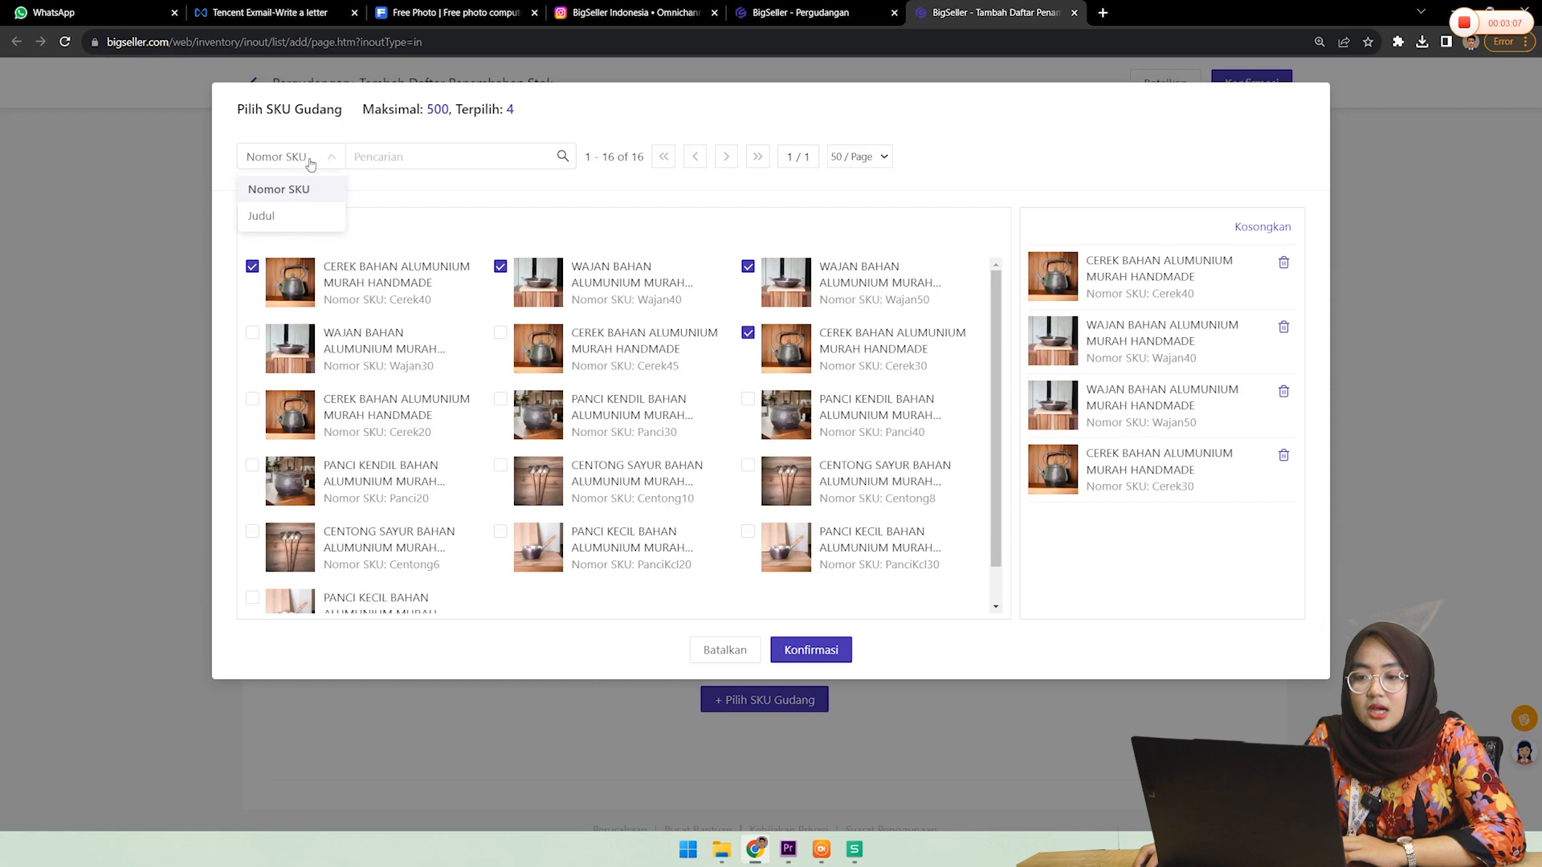
{"action": "left_click", "coordinate": [268, 217]}
{"action": "left_click", "coordinate": [290, 170]}
{"action": "left_click", "coordinate": [281, 195]}
{"action": "left_click", "coordinate": [492, 155]}
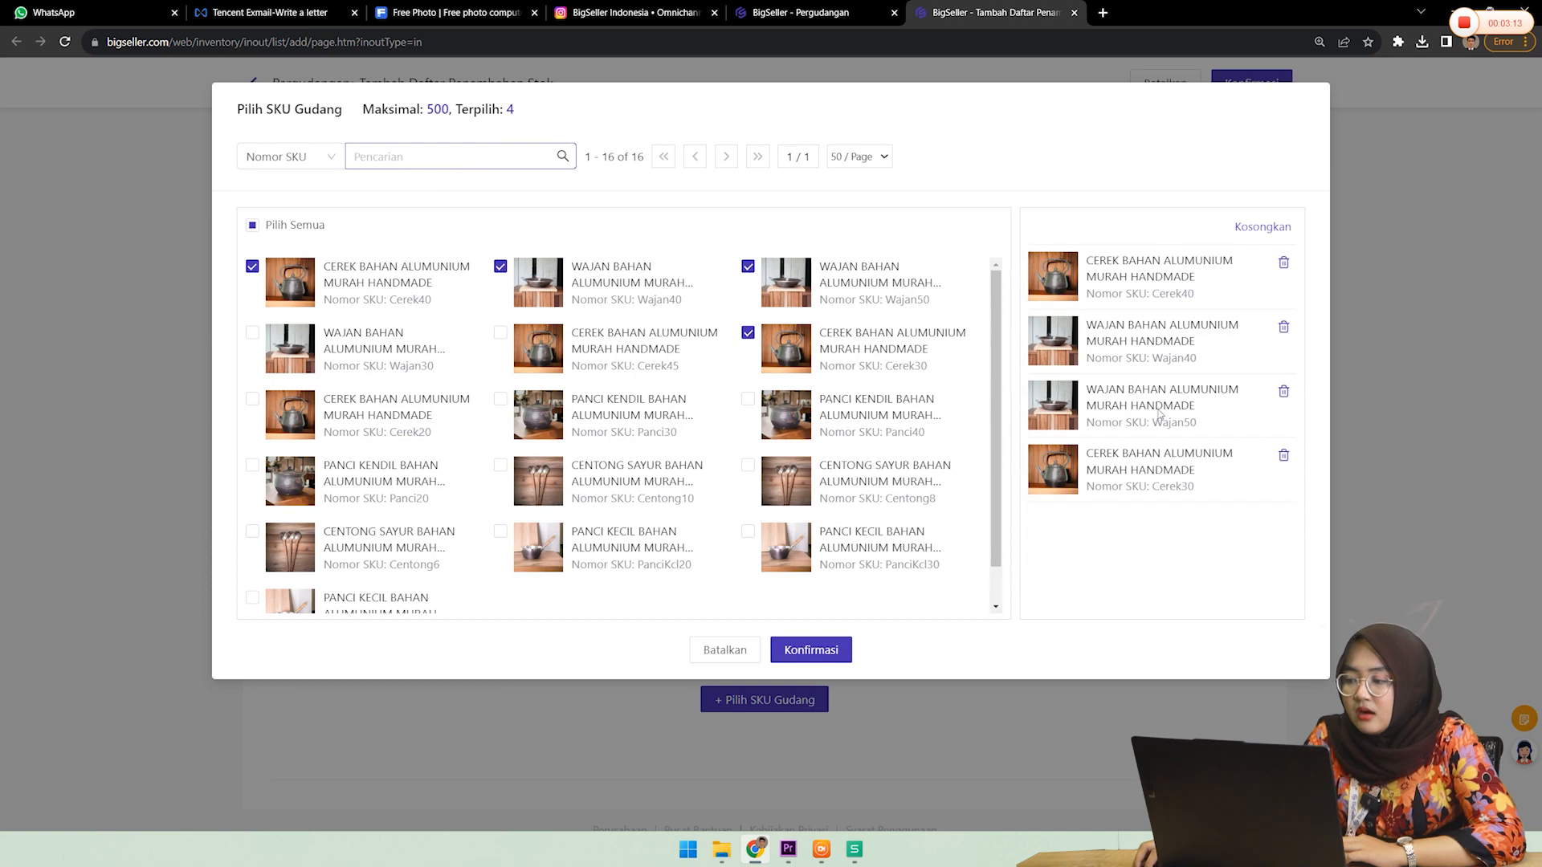
Step: Add the selected SKUs to the stock addition list and examine their available stock
{"action": "left_click", "coordinate": [835, 660]}
{"action": "scroll", "coordinate": [415, 457], "scroll_direction": "down", "scroll_amount": 1}
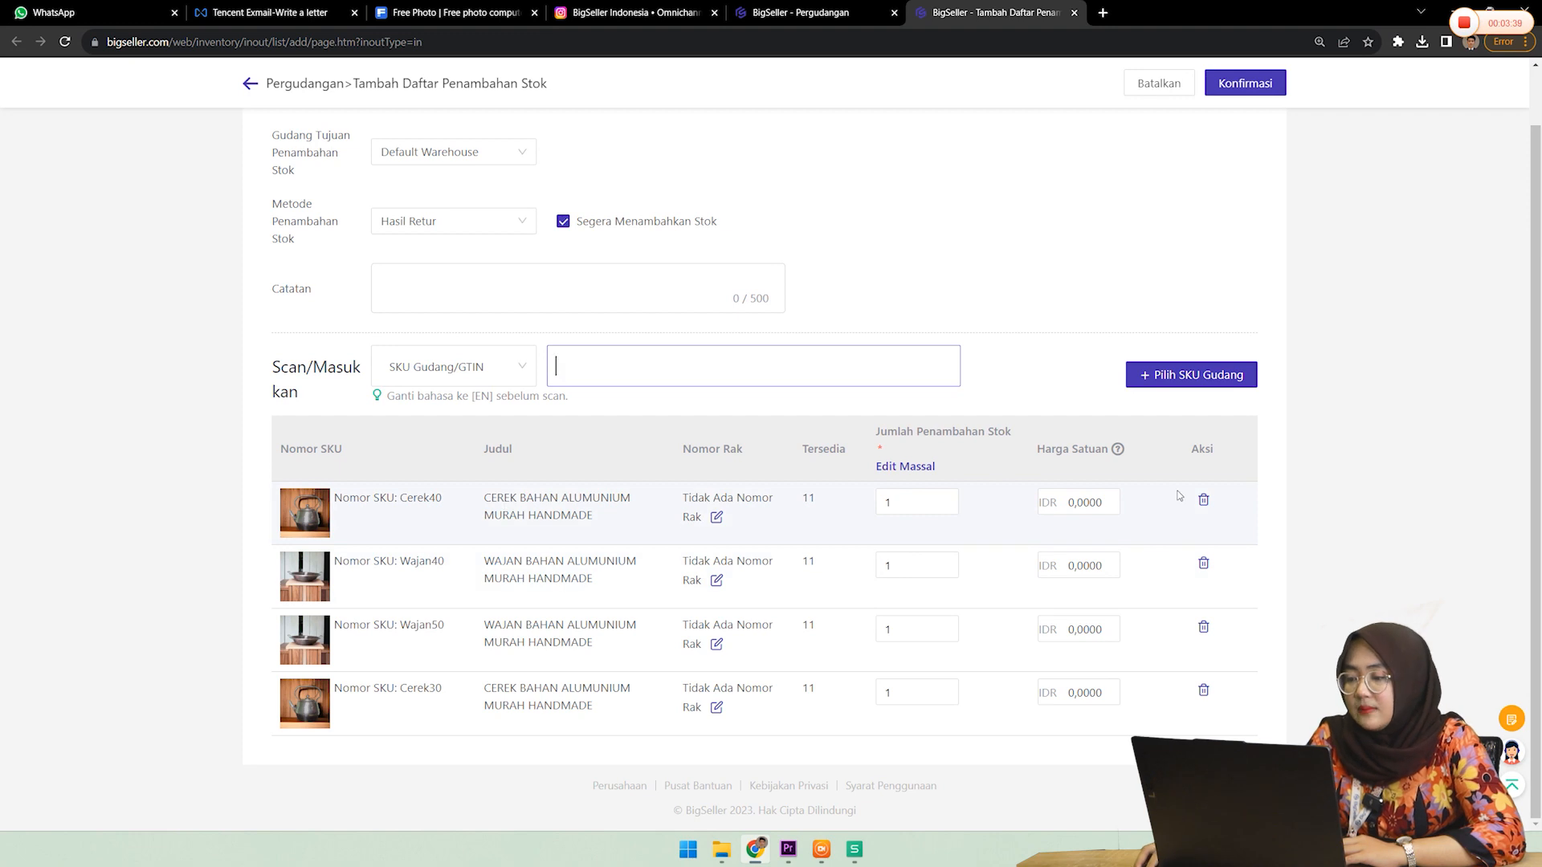
{"action": "left_click", "coordinate": [793, 445]}
{"action": "double_click", "coordinate": [805, 451]}
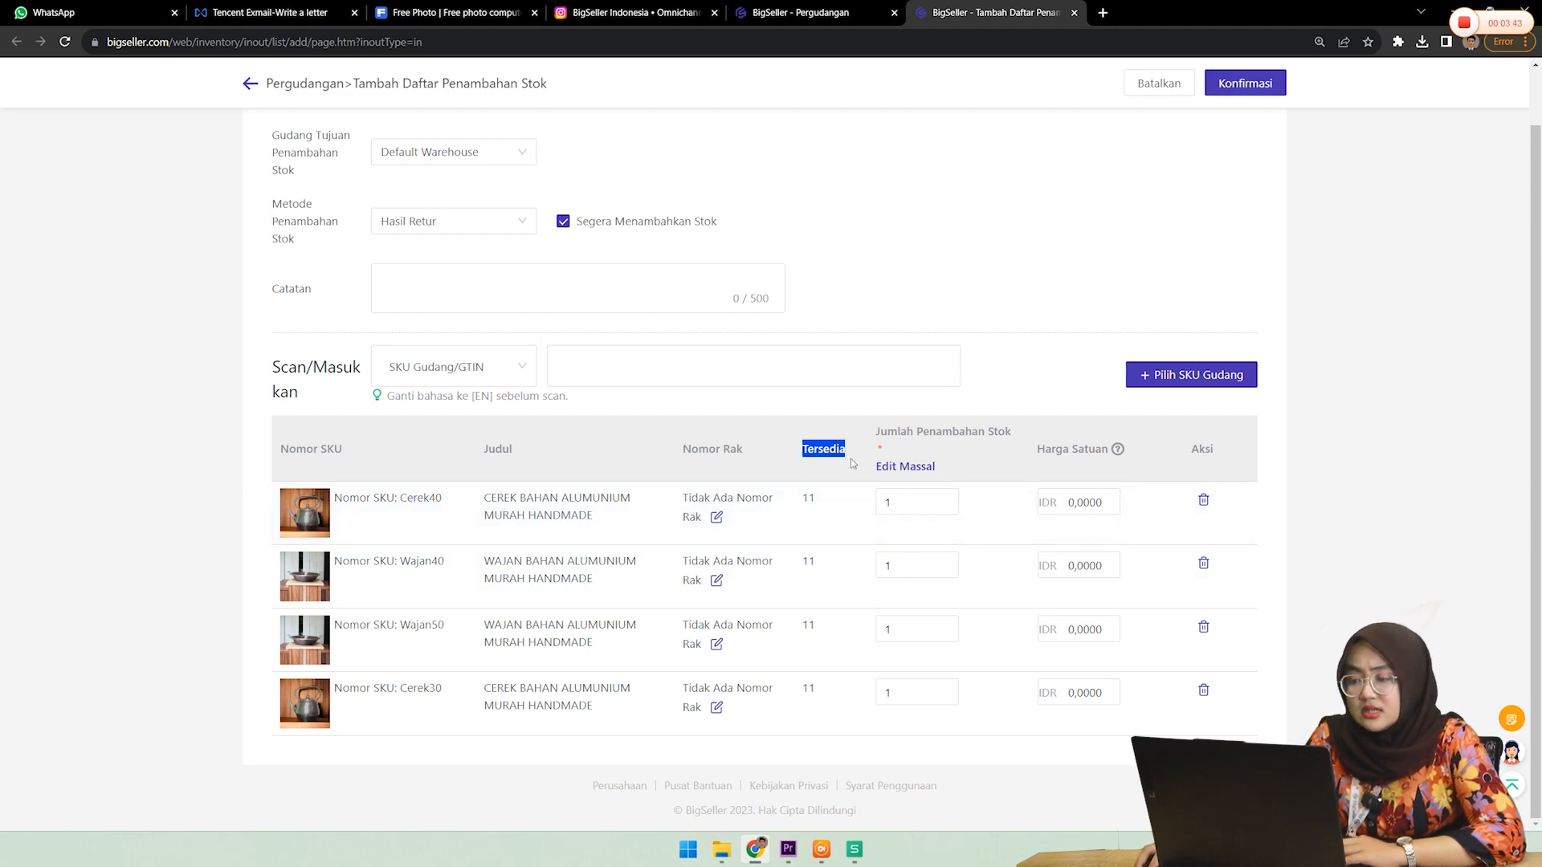
{"action": "left_click", "coordinate": [804, 499]}
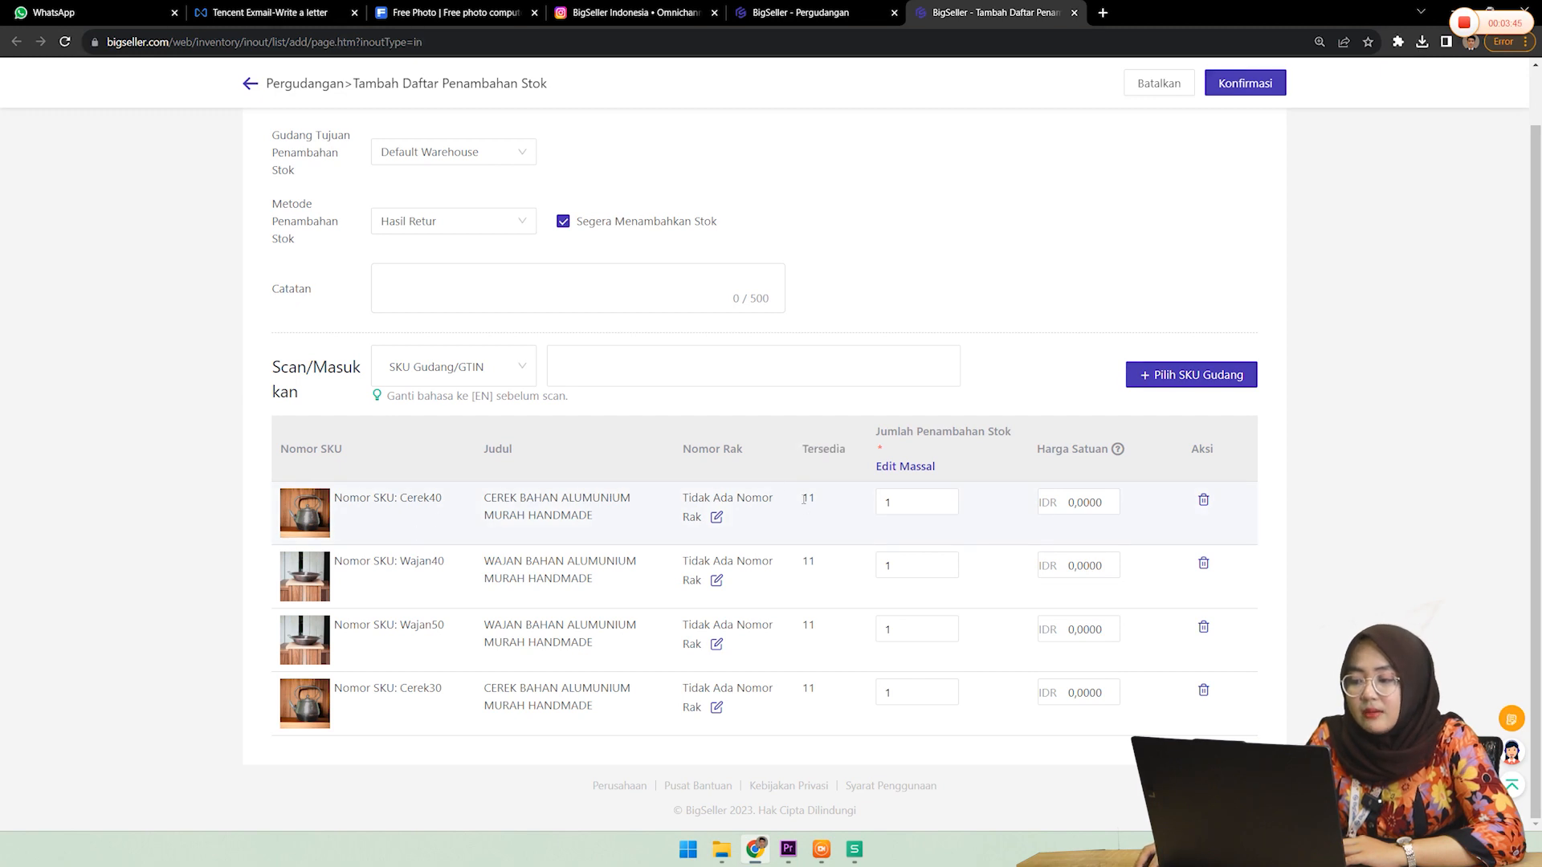
Step: Examine the rack number settings of SKU Cerek40 and return to the stock addition list without assigning a rack
{"action": "left_click", "coordinate": [716, 517]}
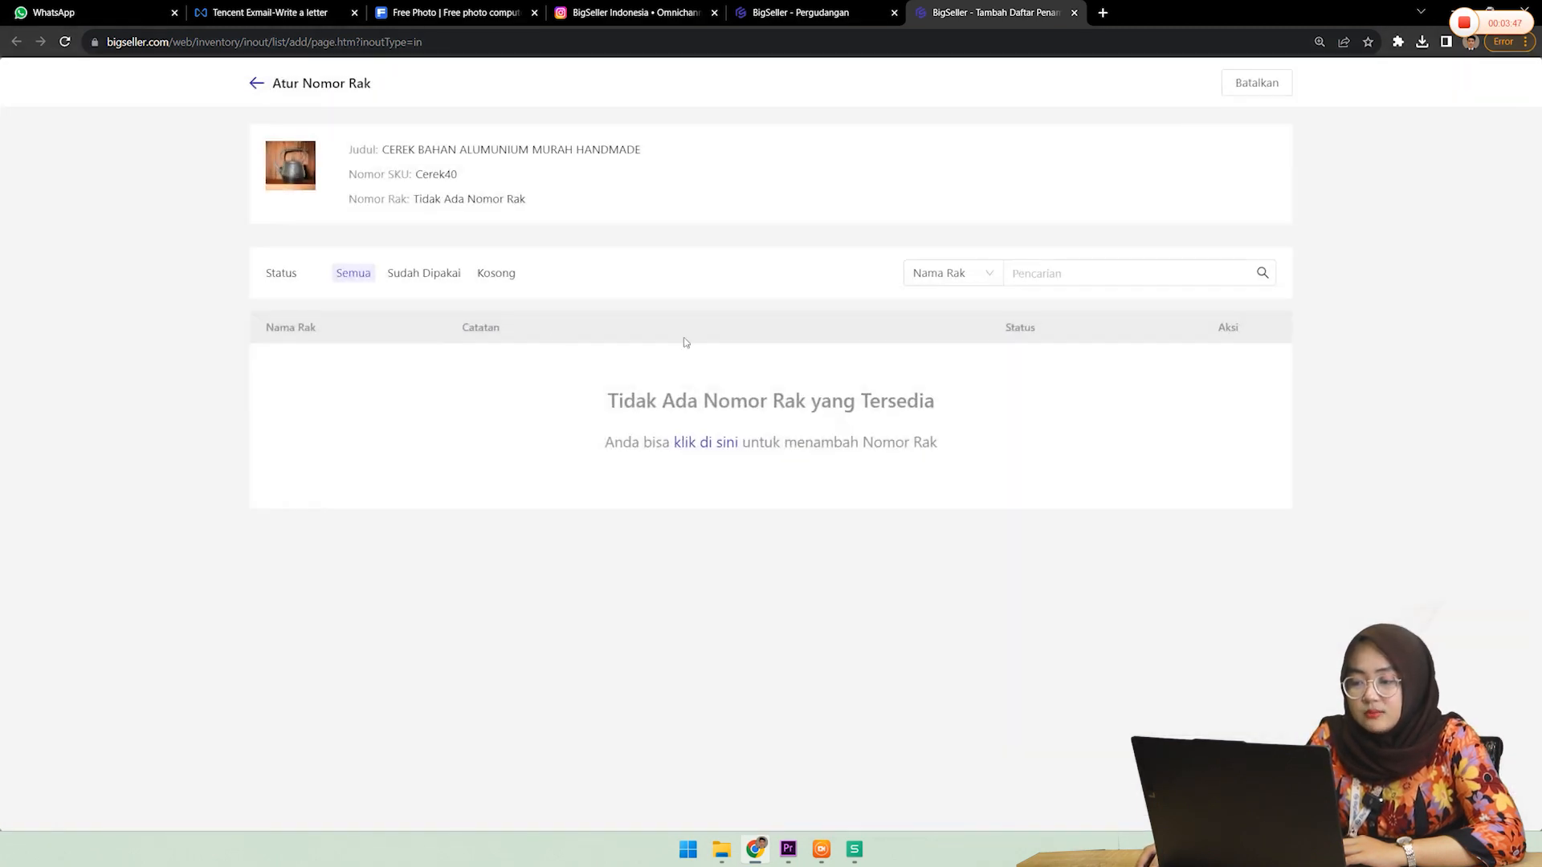
{"action": "left_click", "coordinate": [256, 84]}
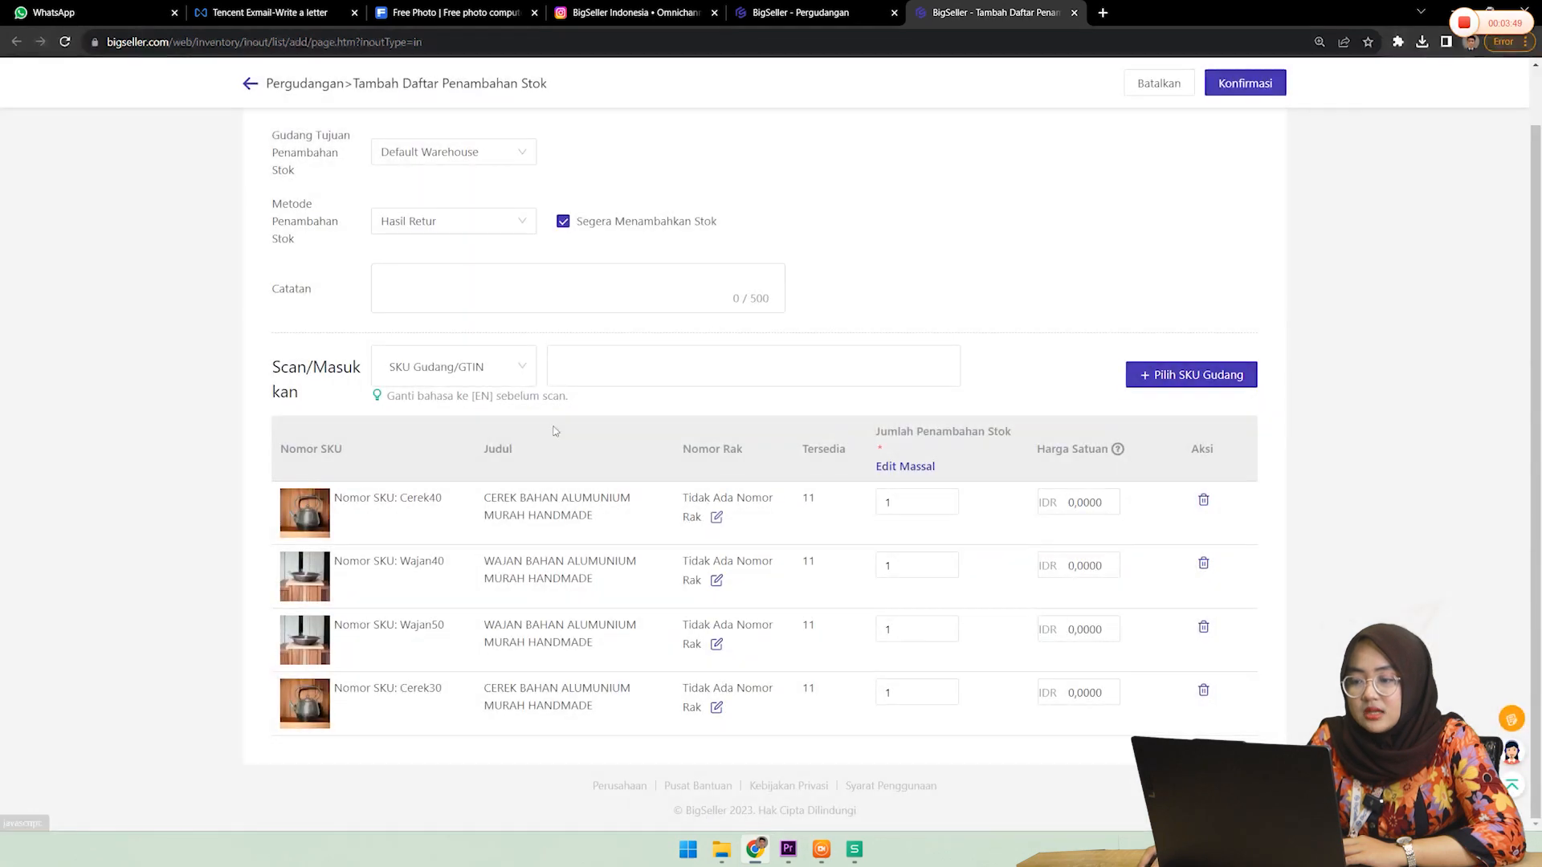
{"action": "left_click_drag", "start_coordinate": [332, 498], "coordinate": [452, 503]}
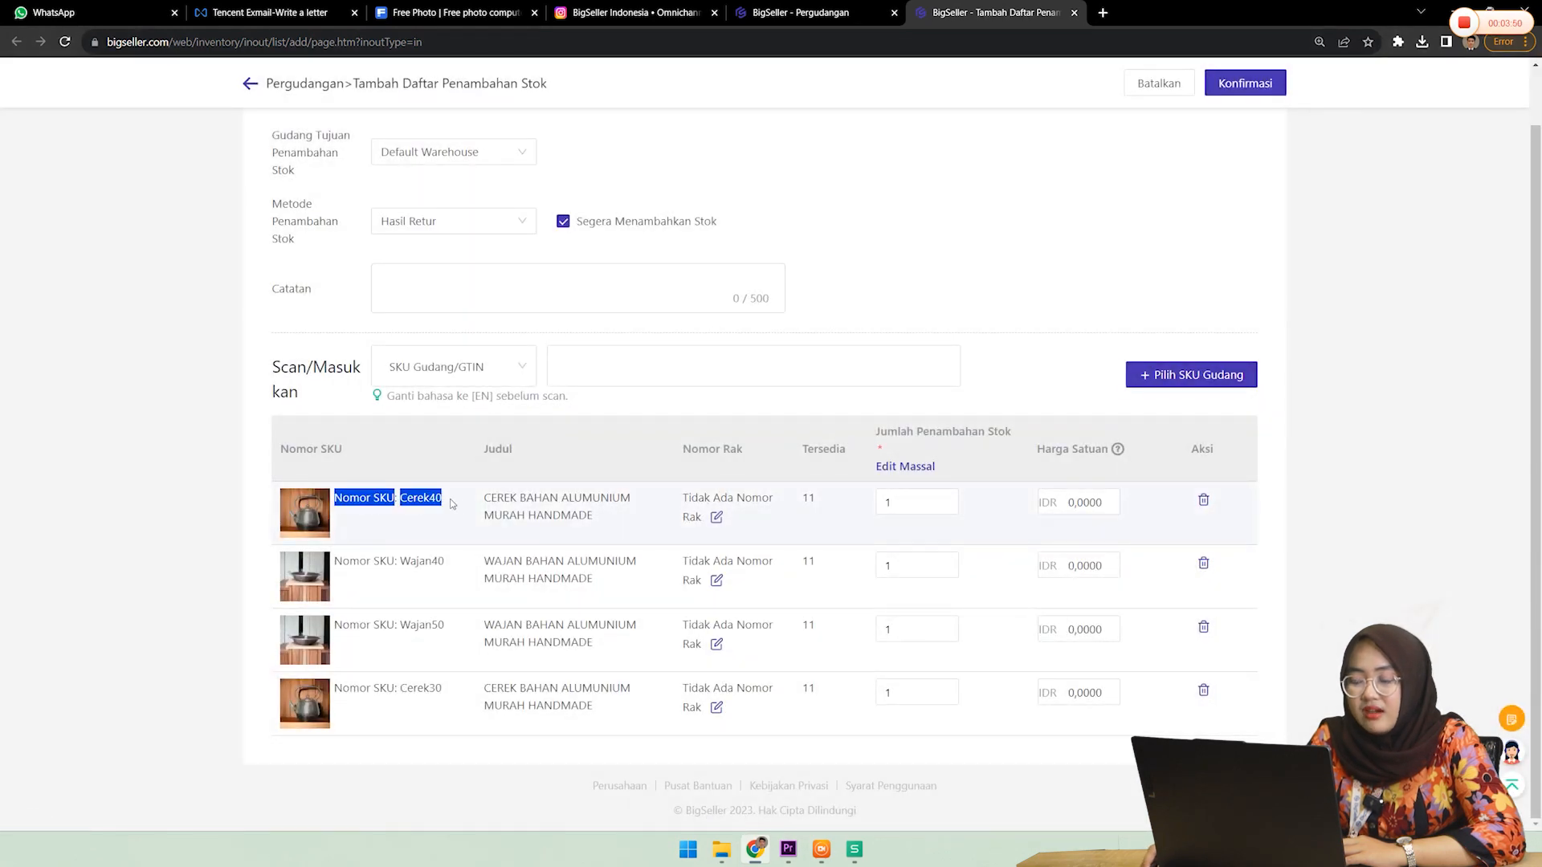
{"action": "left_click", "coordinate": [716, 517]}
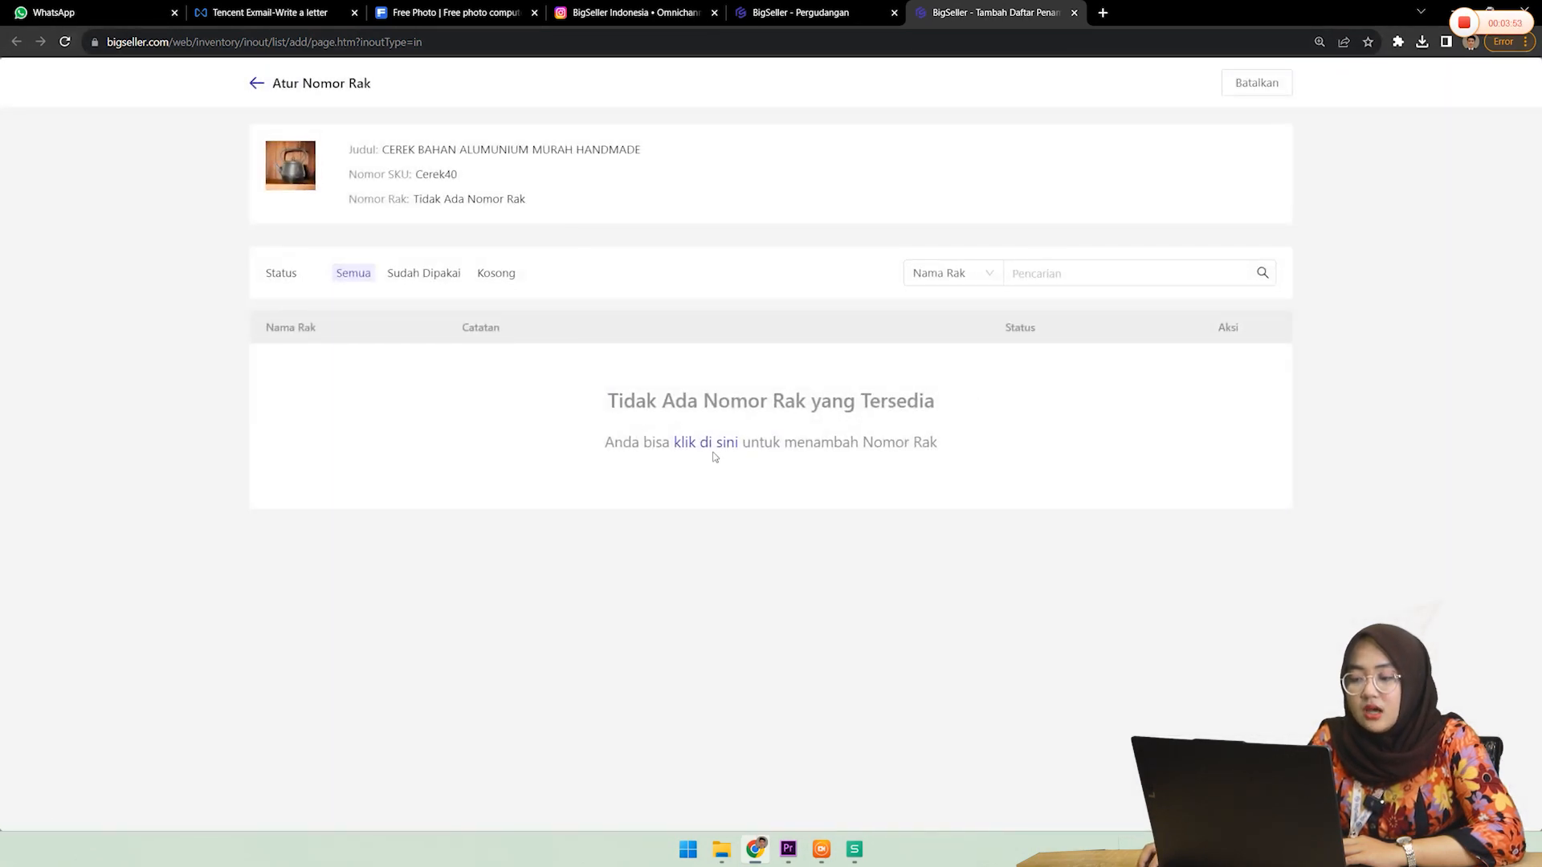
{"action": "left_click", "coordinate": [253, 84]}
Step: Set the stock addition quantity of SKU Cerek40 to 2, leaving the other SKUs' quantities as they are
{"action": "left_click", "coordinate": [923, 500]}
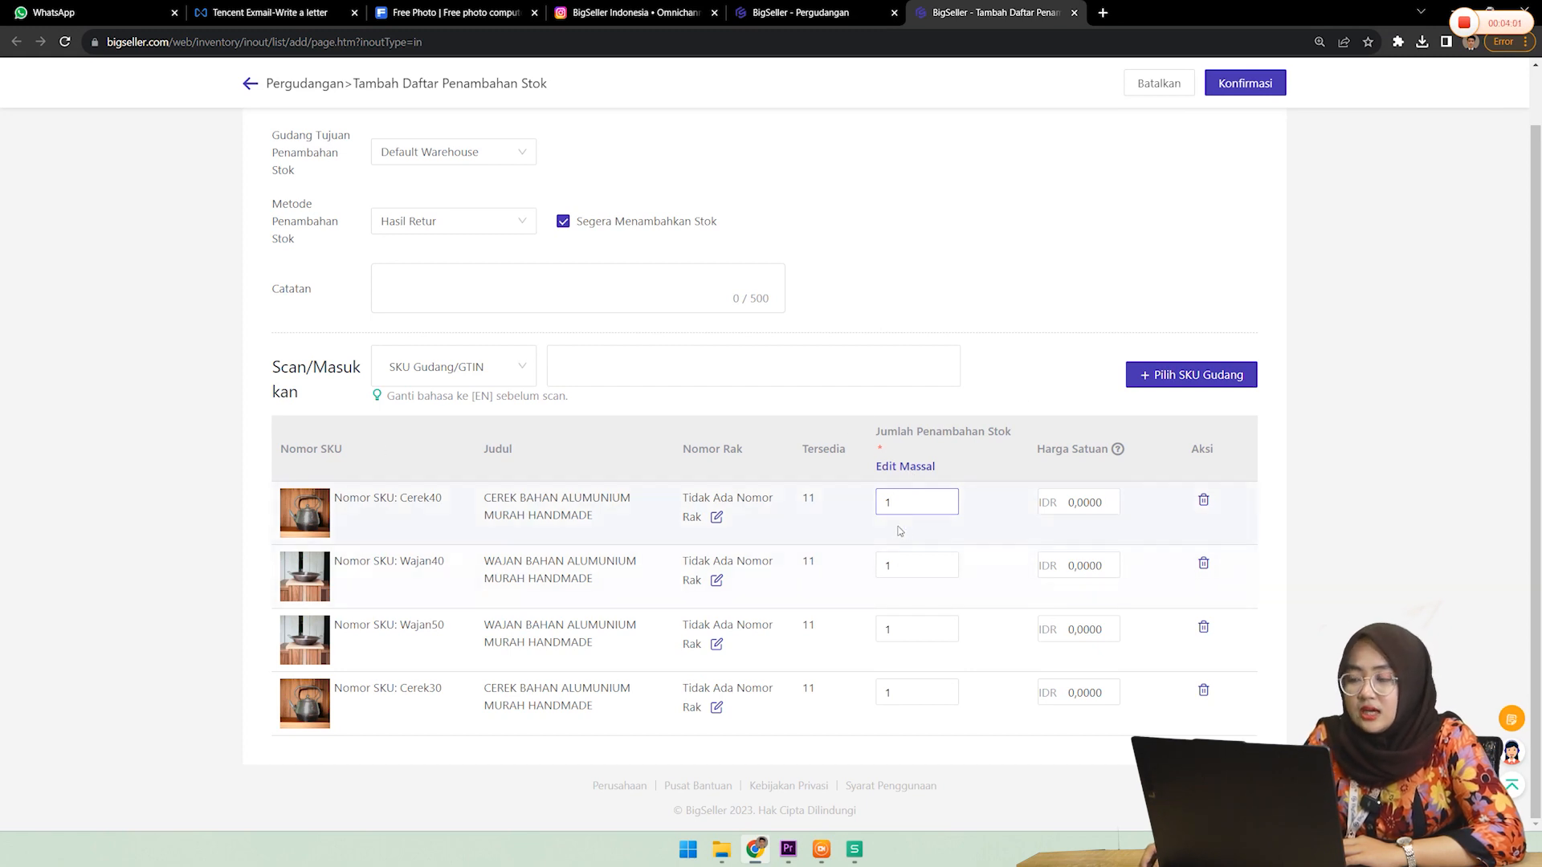
{"action": "left_click_drag", "start_coordinate": [899, 507], "coordinate": [858, 517]}
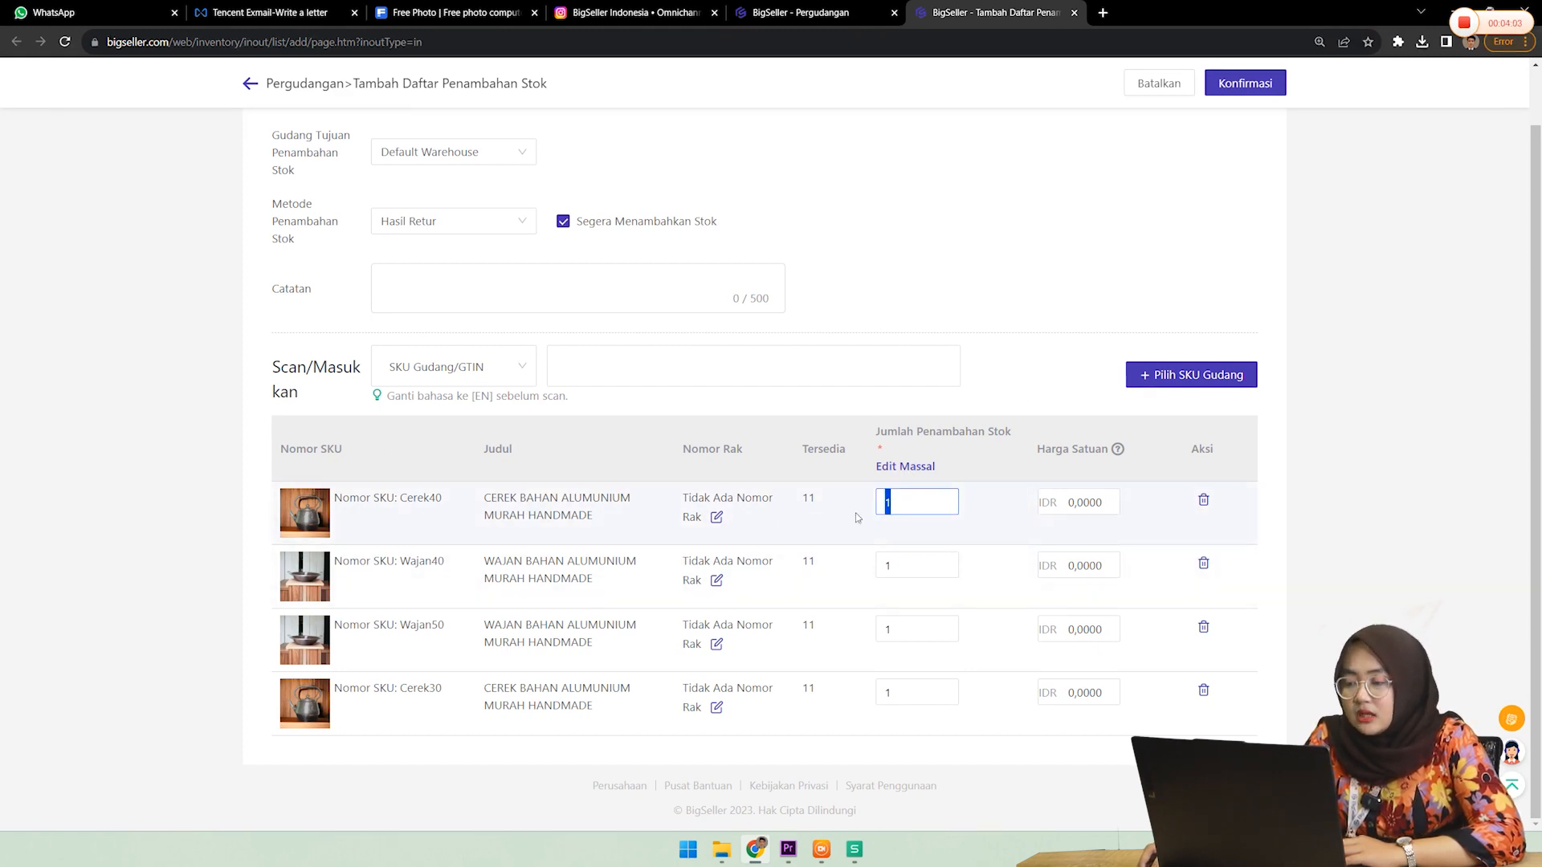
{"action": "key", "text": "BackSpace"}
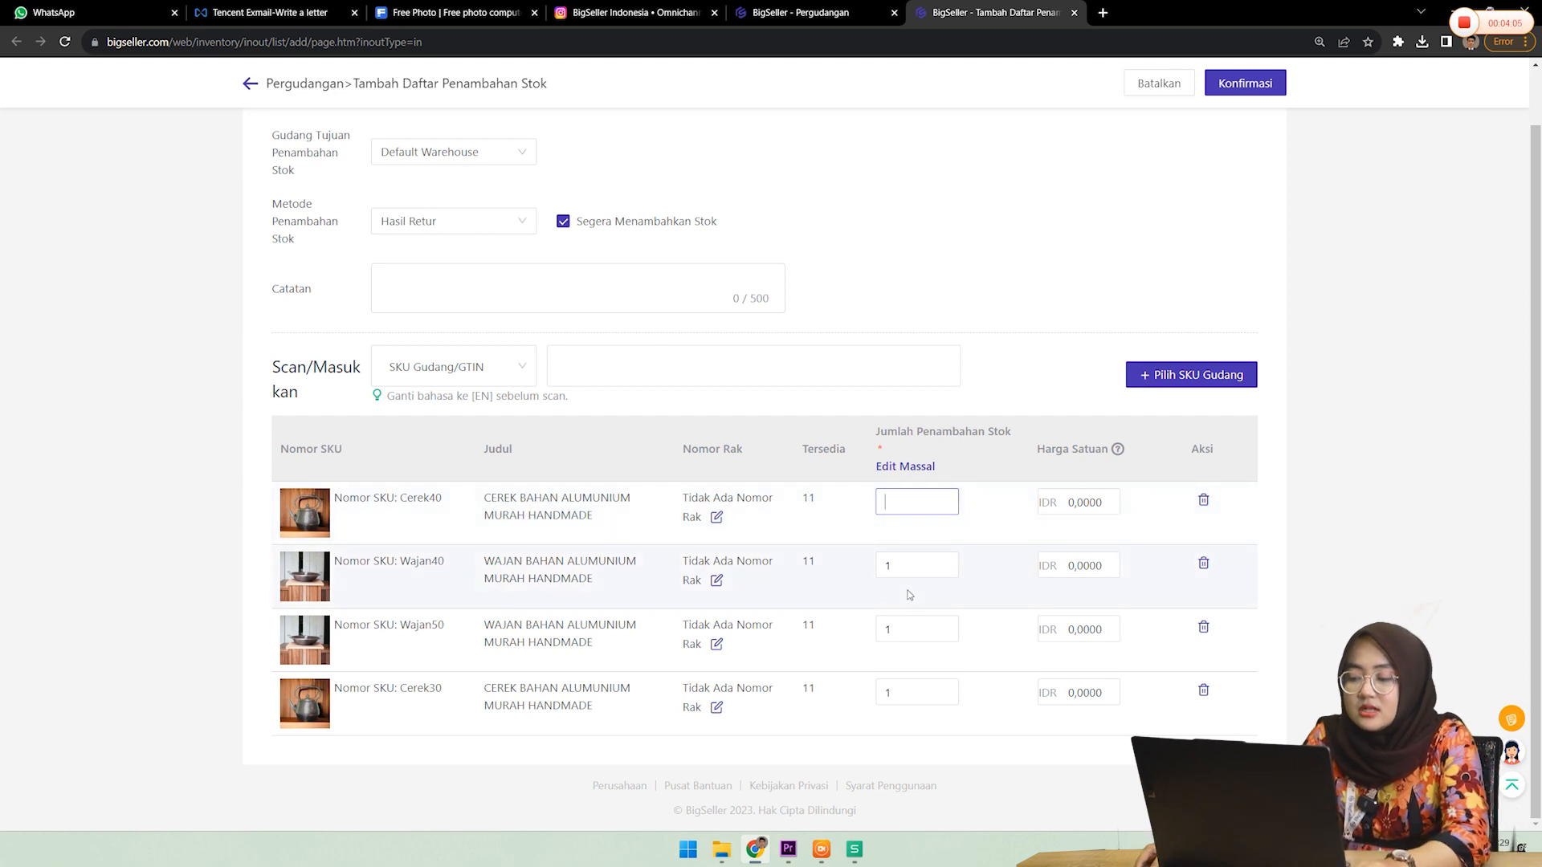
{"action": "type", "text": "2"}
{"action": "left_click", "coordinate": [923, 564]}
{"action": "left_click", "coordinate": [904, 620]}
{"action": "left_click", "coordinate": [891, 692]}
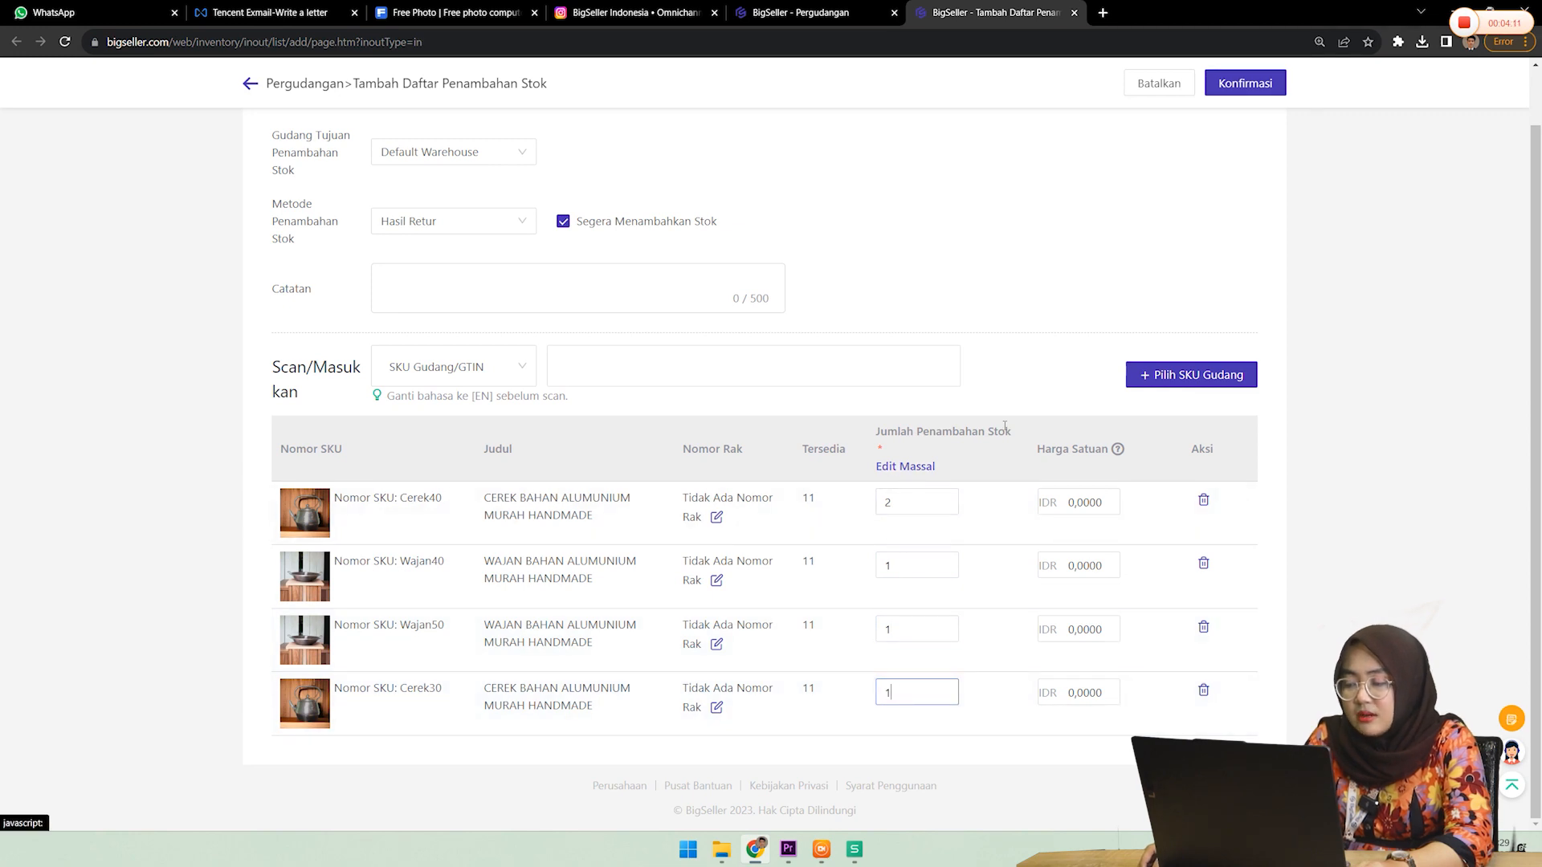
Step: Bulk-edit the stock addition quantity to 10 for all SKUs in the list
{"action": "left_click", "coordinate": [919, 469]}
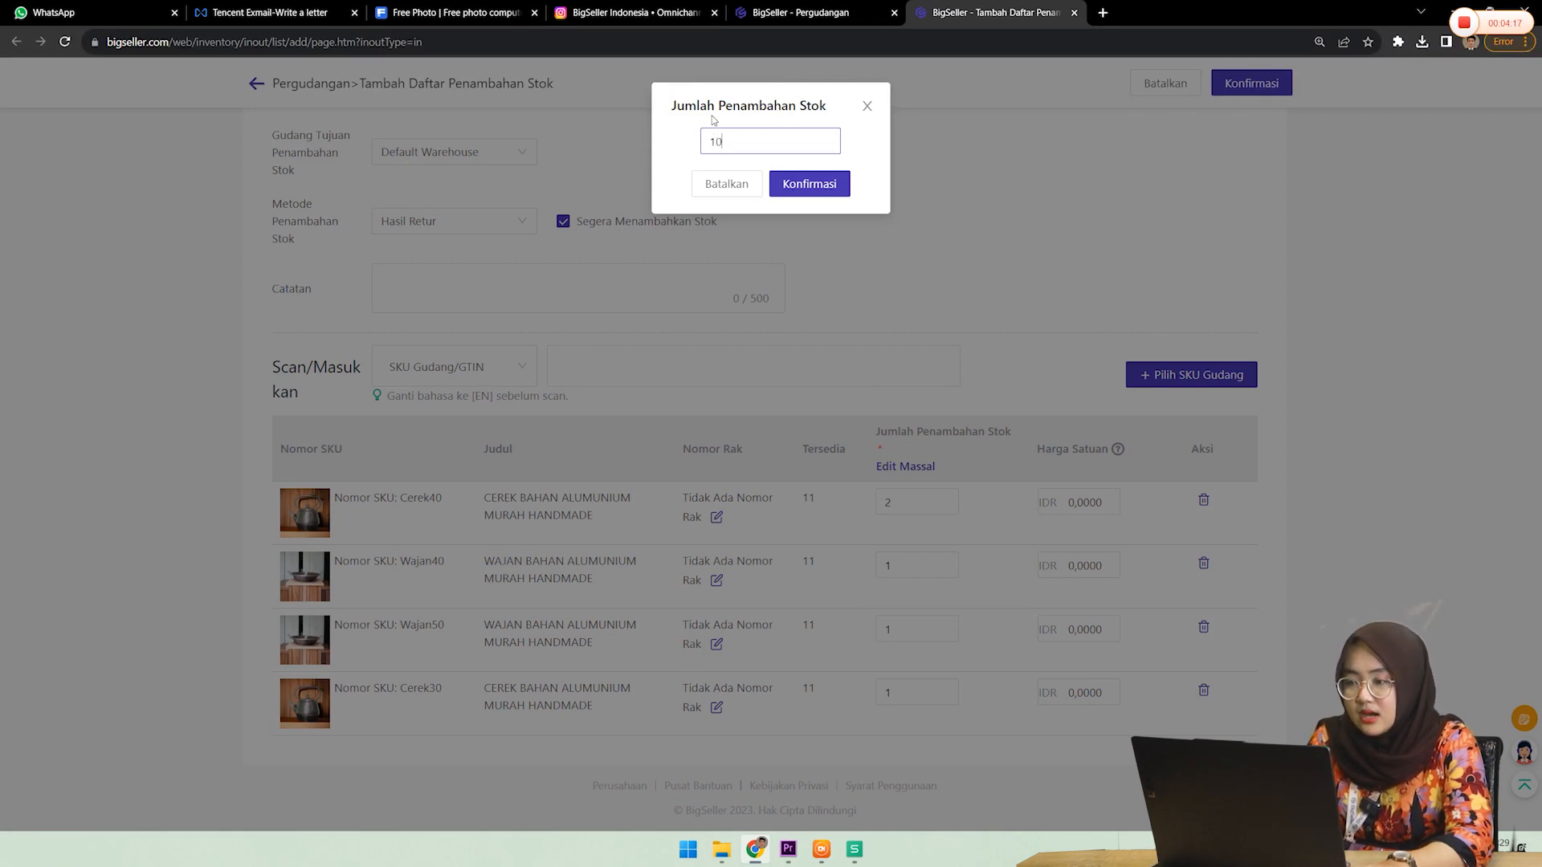
{"action": "left_click", "coordinate": [808, 184]}
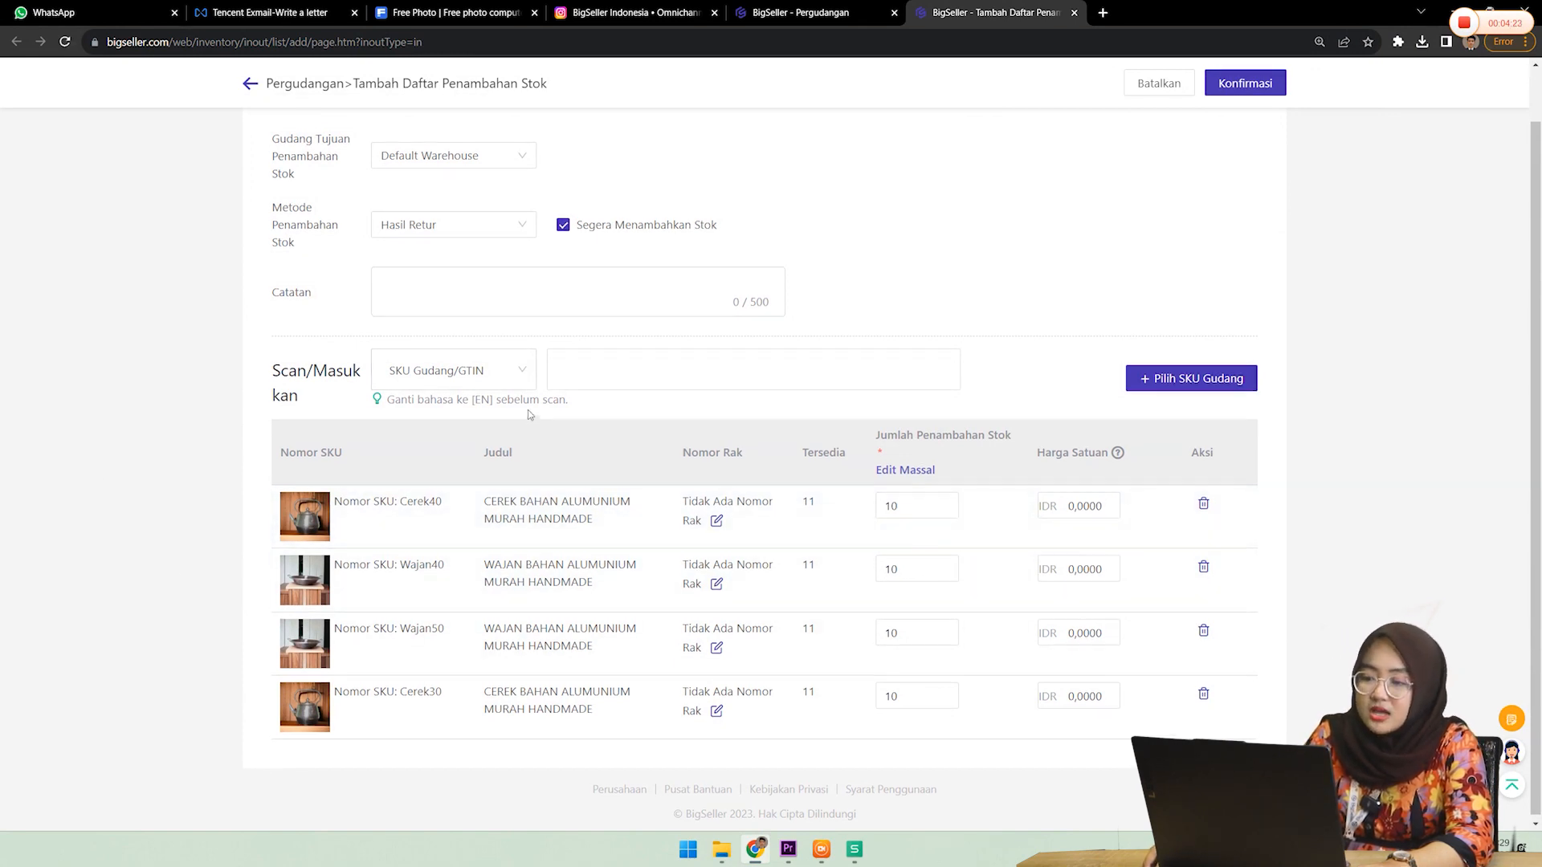
{"action": "scroll", "coordinate": [961, 207], "scroll_direction": "up", "scroll_amount": 1}
{"action": "scroll", "coordinate": [422, 585], "scroll_direction": "down", "scroll_amount": 1}
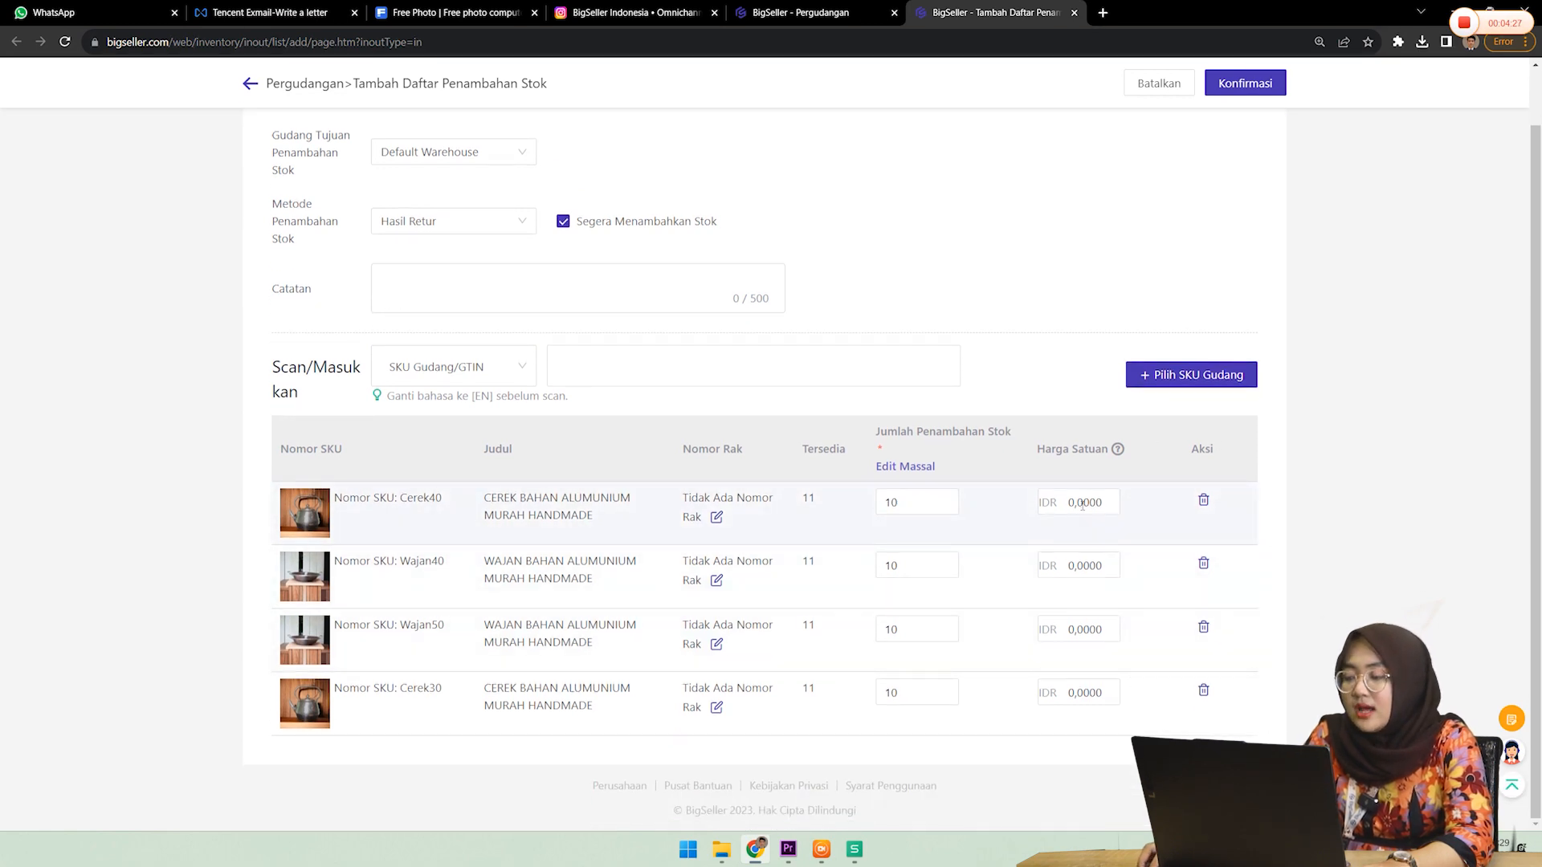
Step: Examine the unit price (Harga Satuan) fields of the four SKUs without entering any price
{"action": "left_click", "coordinate": [1083, 565]}
{"action": "left_click", "coordinate": [1090, 629]}
{"action": "left_click", "coordinate": [1084, 693]}
{"action": "left_click", "coordinate": [1086, 502]}
{"action": "mouse_move", "coordinate": [1123, 448]}
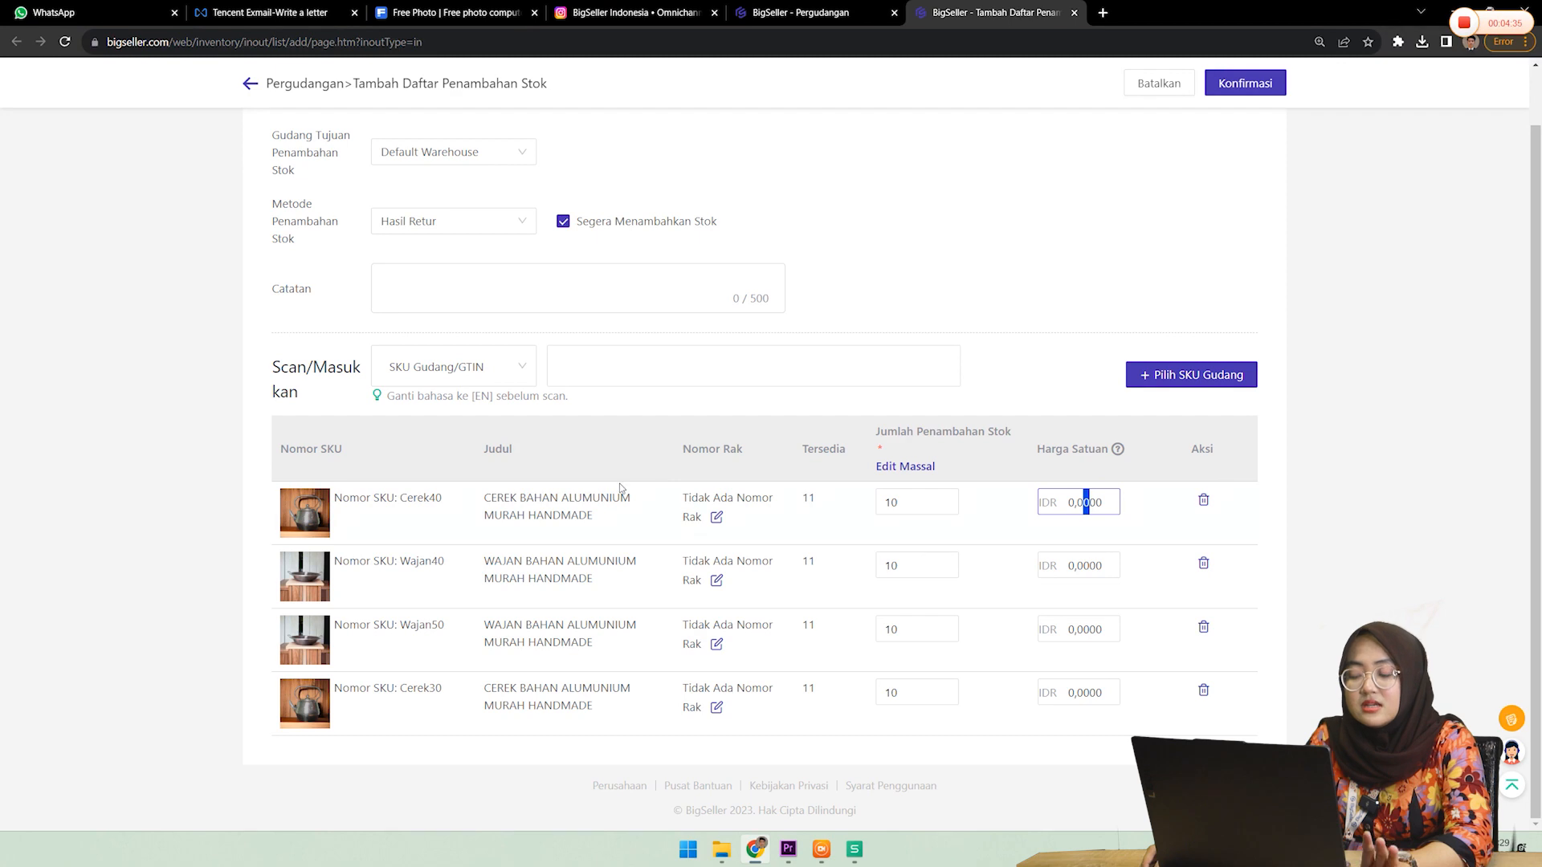
{"action": "left_click", "coordinate": [1078, 503]}
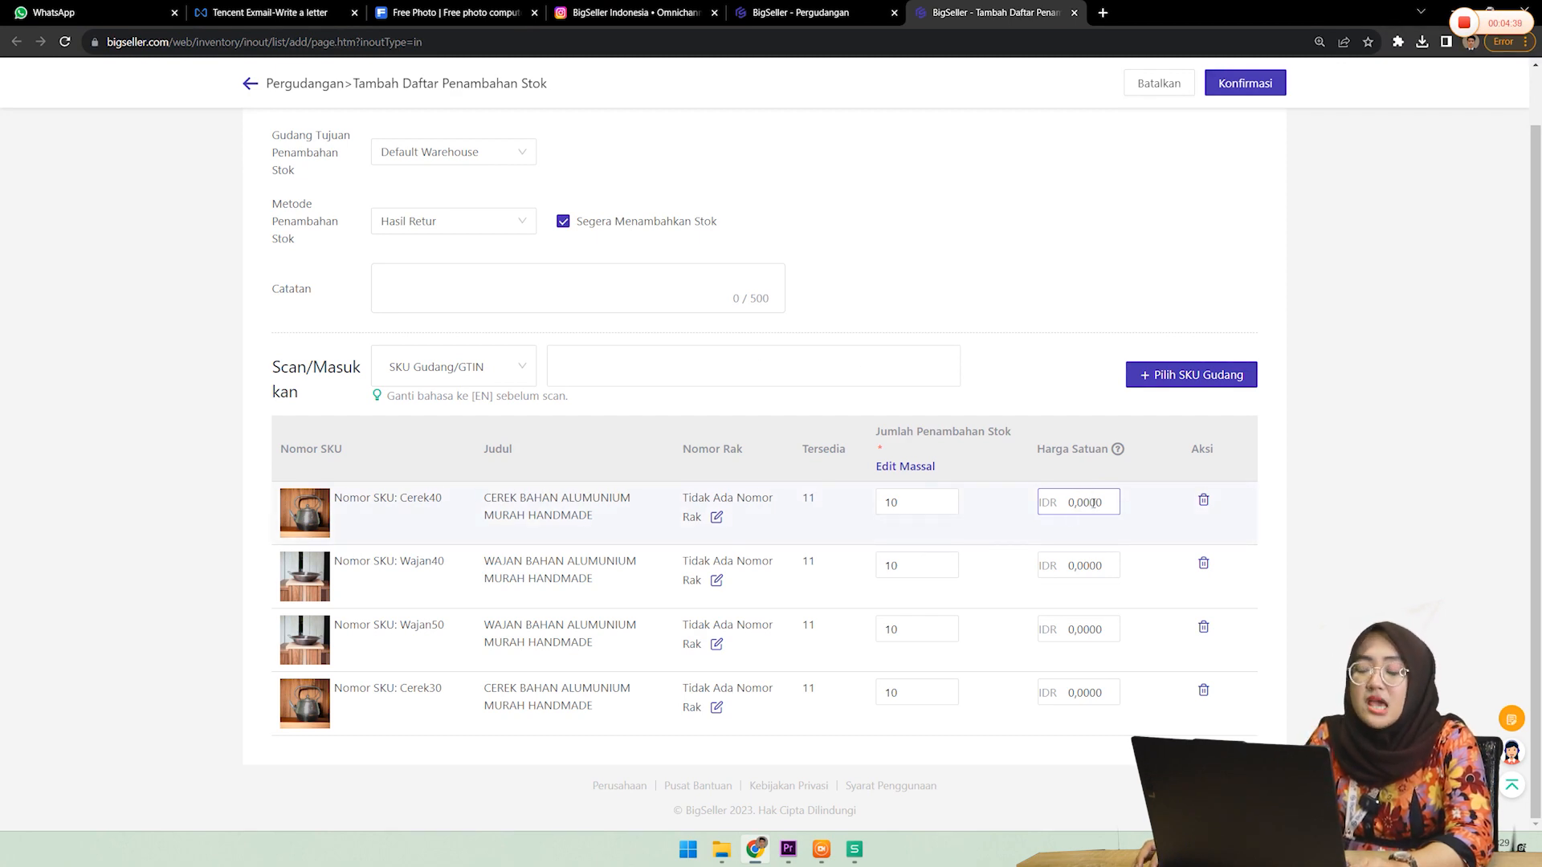
{"action": "left_click", "coordinate": [1087, 505]}
{"action": "left_click", "coordinate": [1071, 566]}
{"action": "left_click", "coordinate": [1078, 630]}
{"action": "double_click", "coordinate": [1084, 709]}
{"action": "left_click", "coordinate": [1079, 502]}
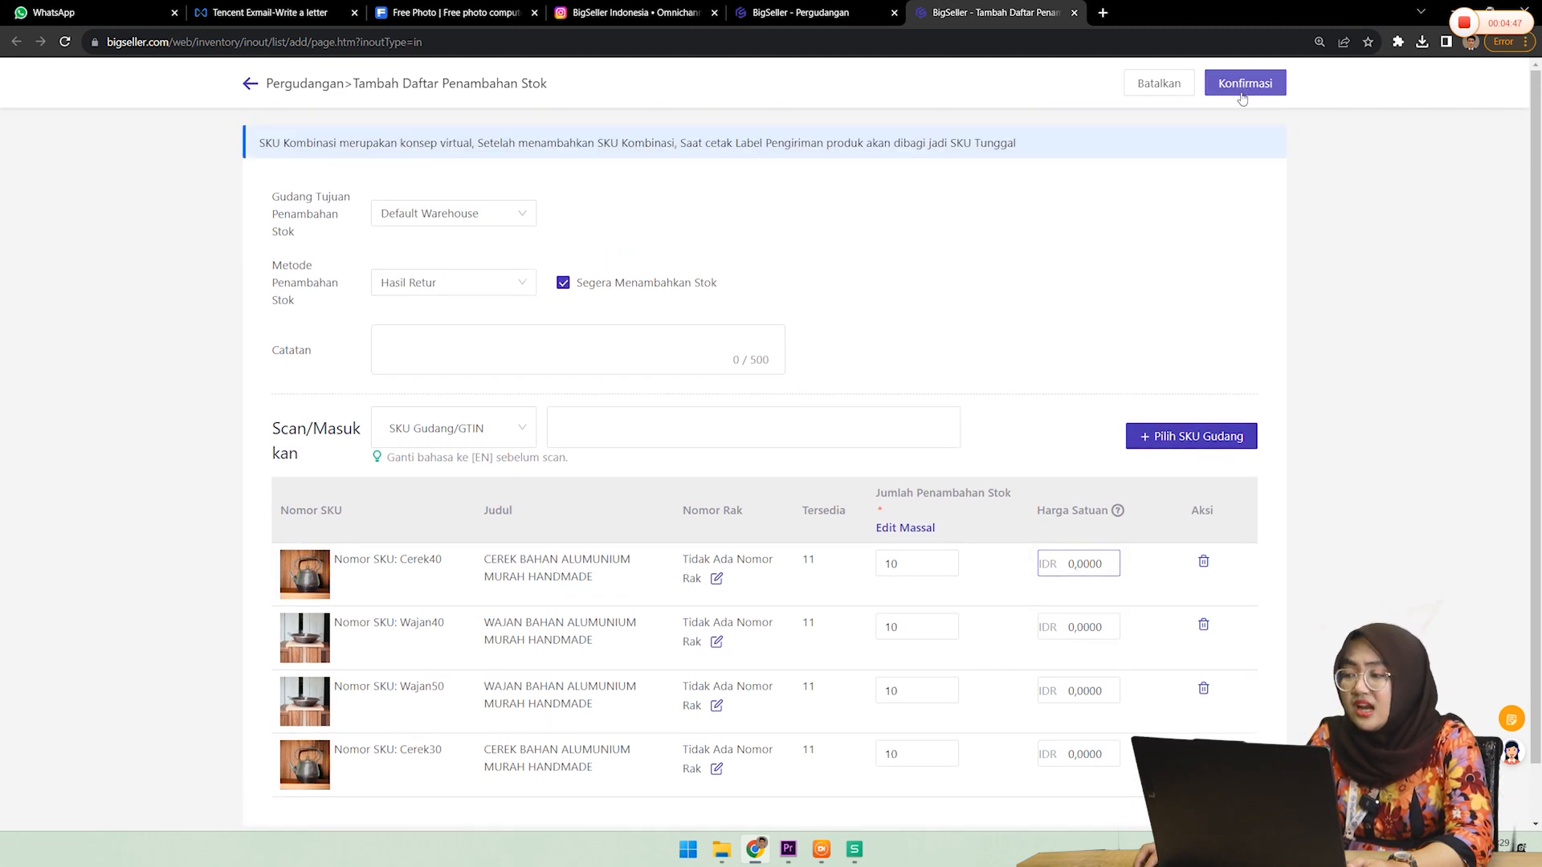
Step: Try switching the Segera Menambahkan Stok option off and on, leaving it enabled
{"action": "left_click", "coordinate": [563, 284]}
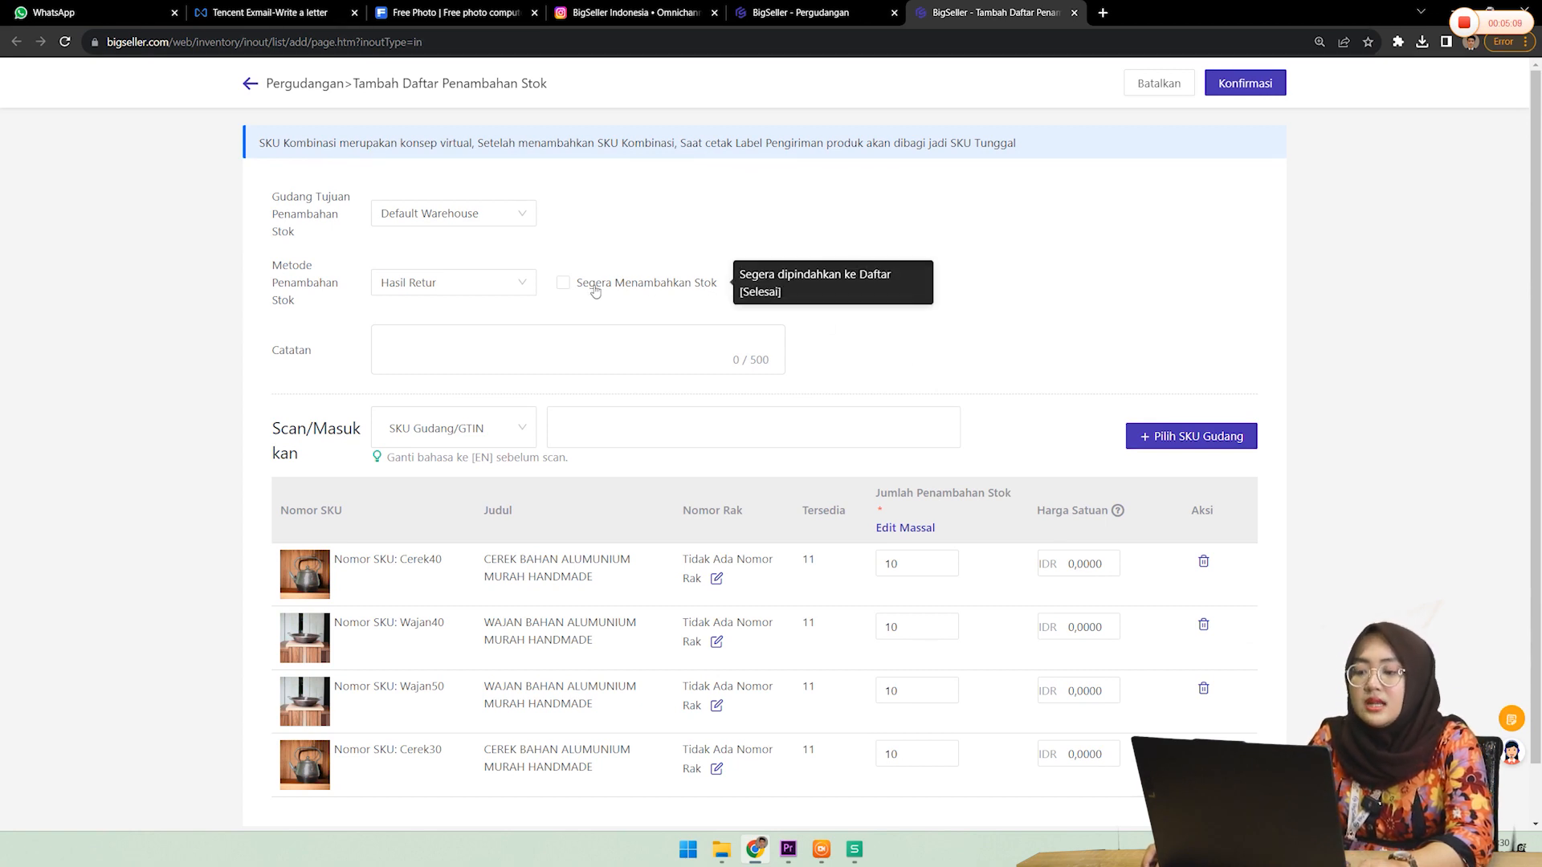
{"action": "left_click", "coordinate": [563, 284]}
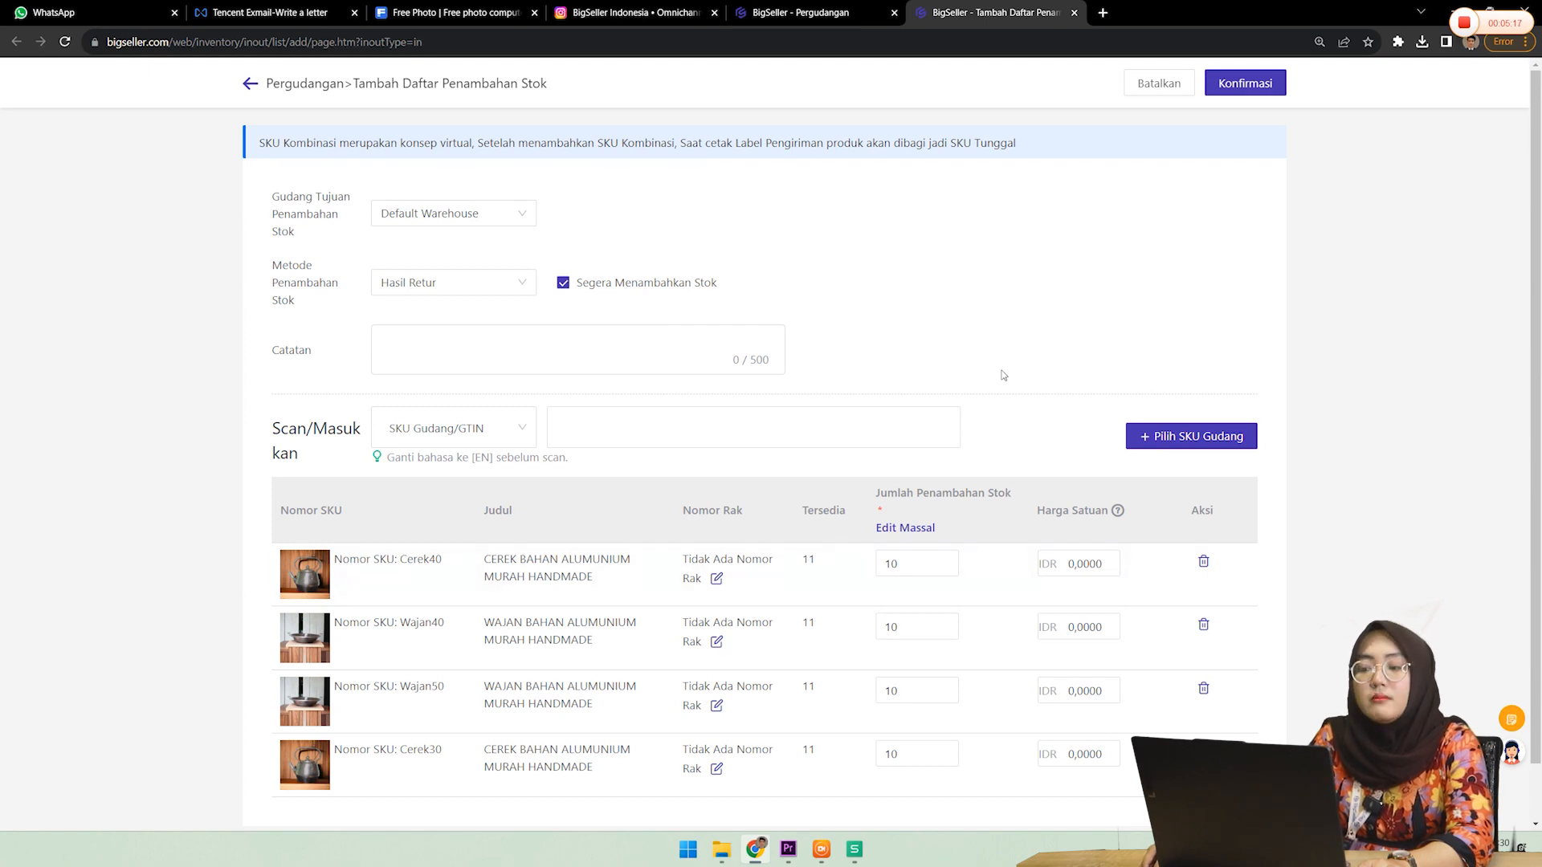
{"action": "left_click_drag", "start_coordinate": [616, 286], "coordinate": [621, 296]}
{"action": "left_click", "coordinate": [655, 291]}
{"action": "left_click", "coordinate": [654, 291]}
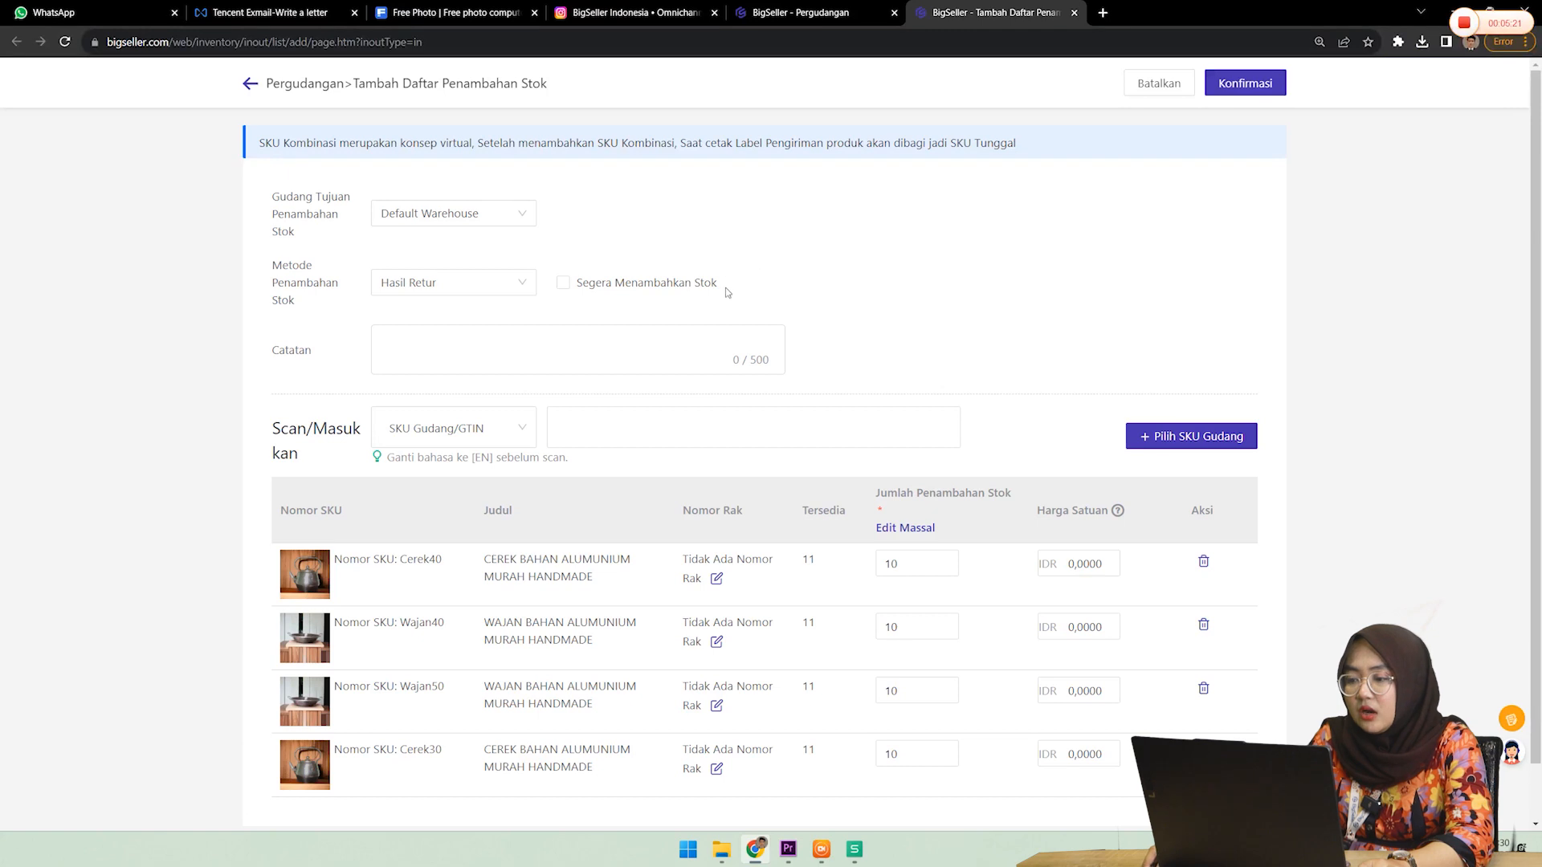
{"action": "left_click", "coordinate": [655, 291]}
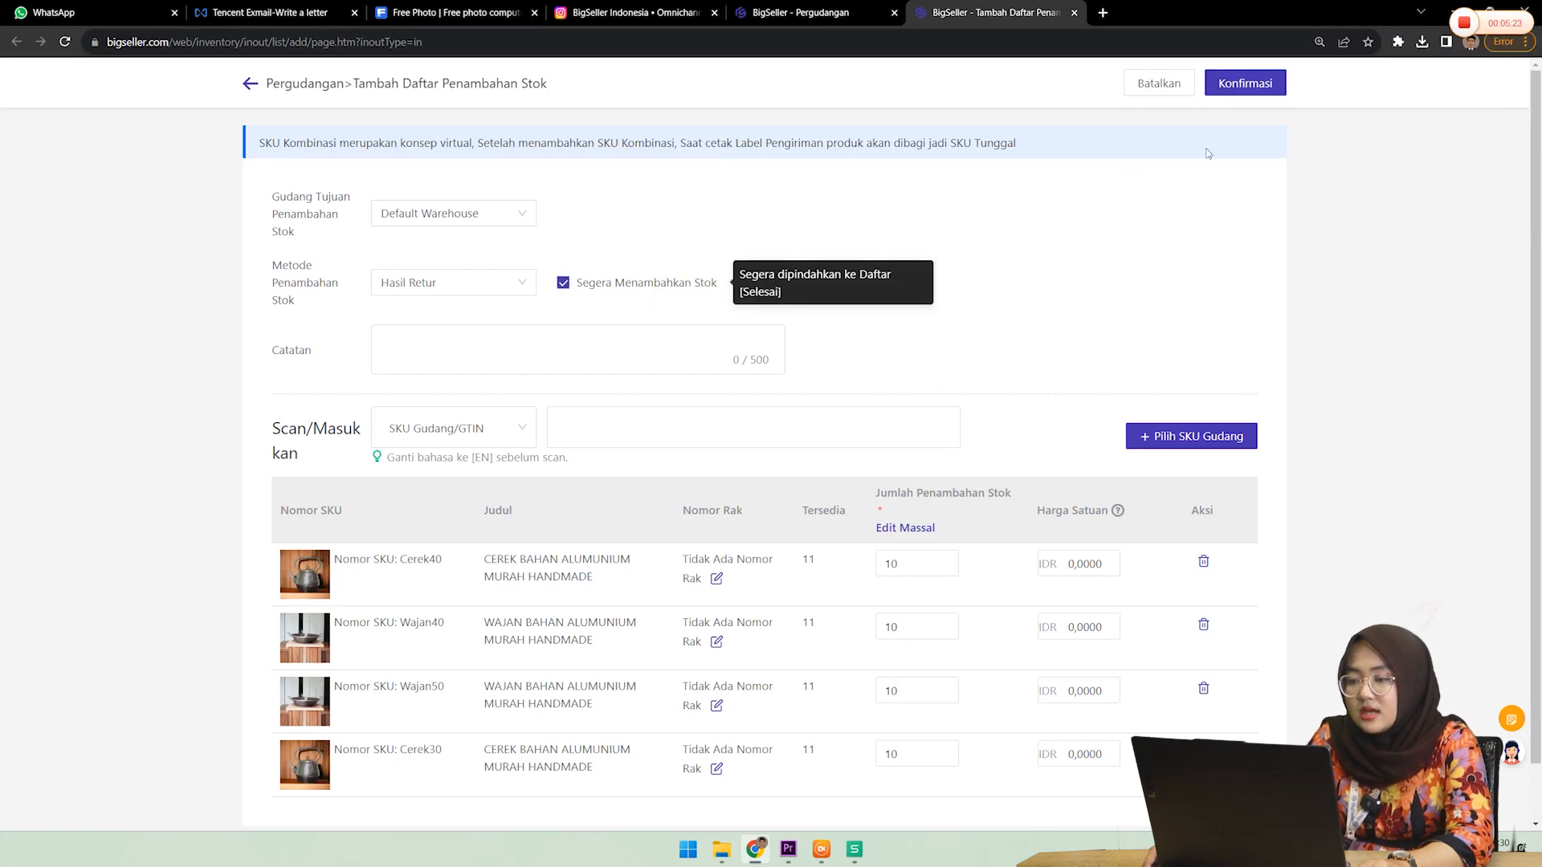
Step: Confirm the stock addition list for the four SKUs and close the result report
{"action": "left_click", "coordinate": [1240, 86]}
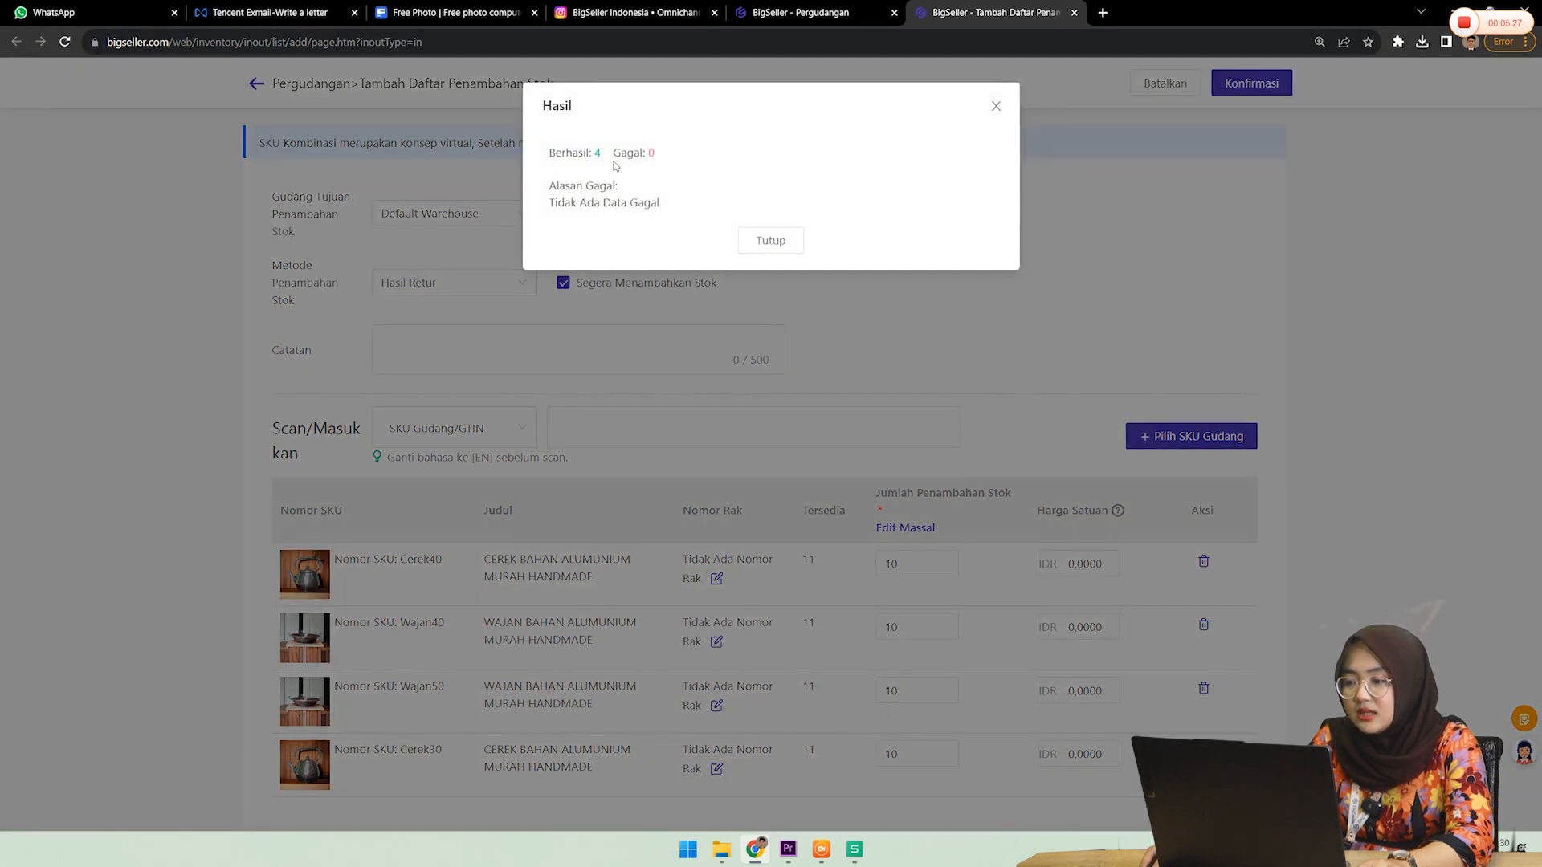
{"action": "left_click", "coordinate": [767, 243]}
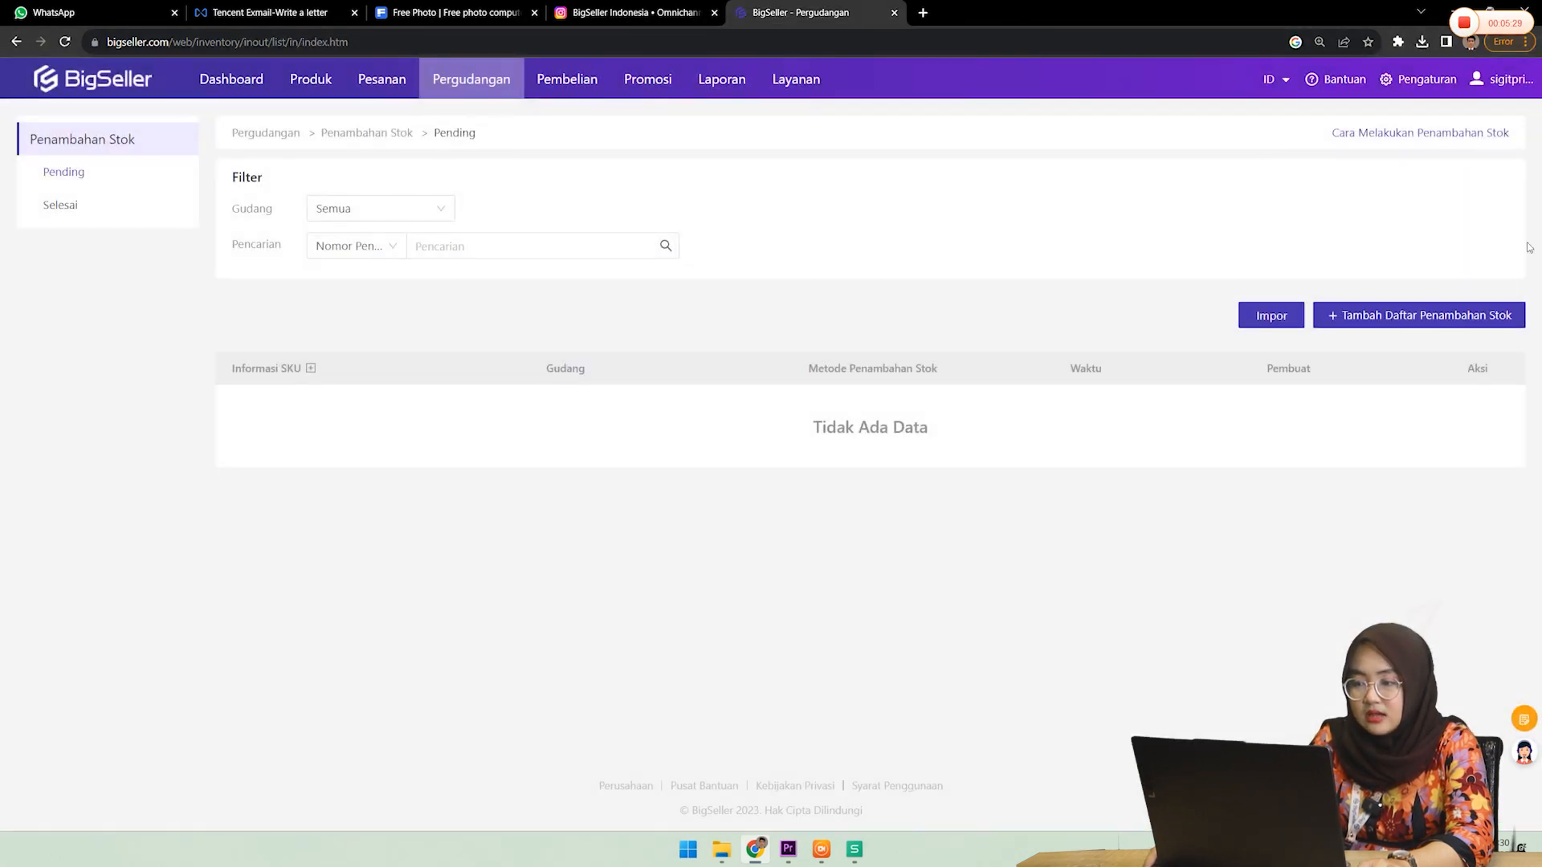
Step: Open the Selesai list, expand the completed stock addition's details and check the quantity added for each SKU
{"action": "left_click", "coordinate": [60, 207]}
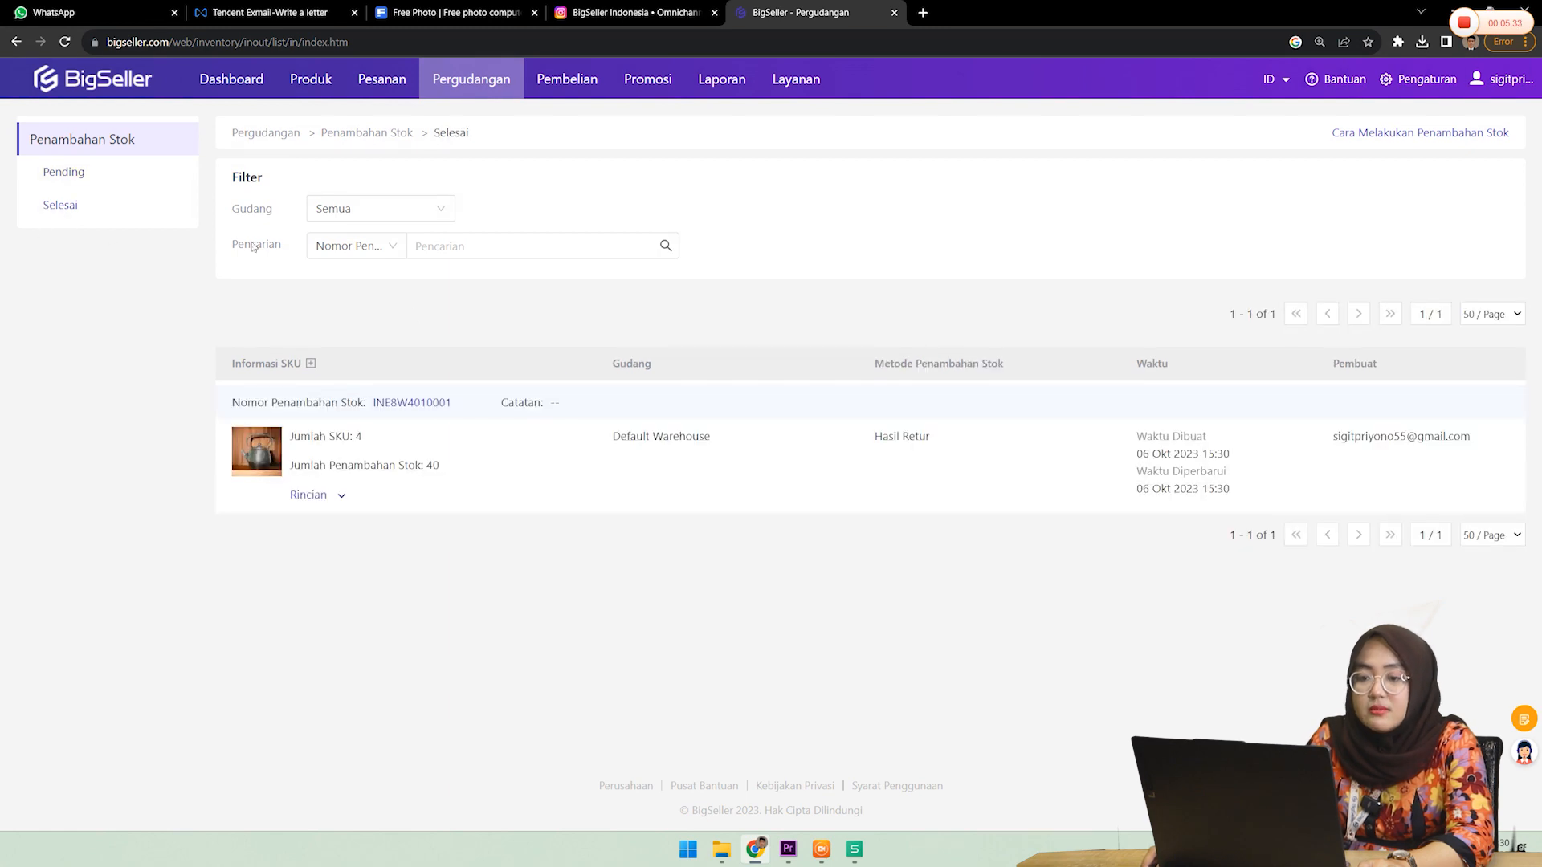
{"action": "left_click", "coordinate": [309, 496]}
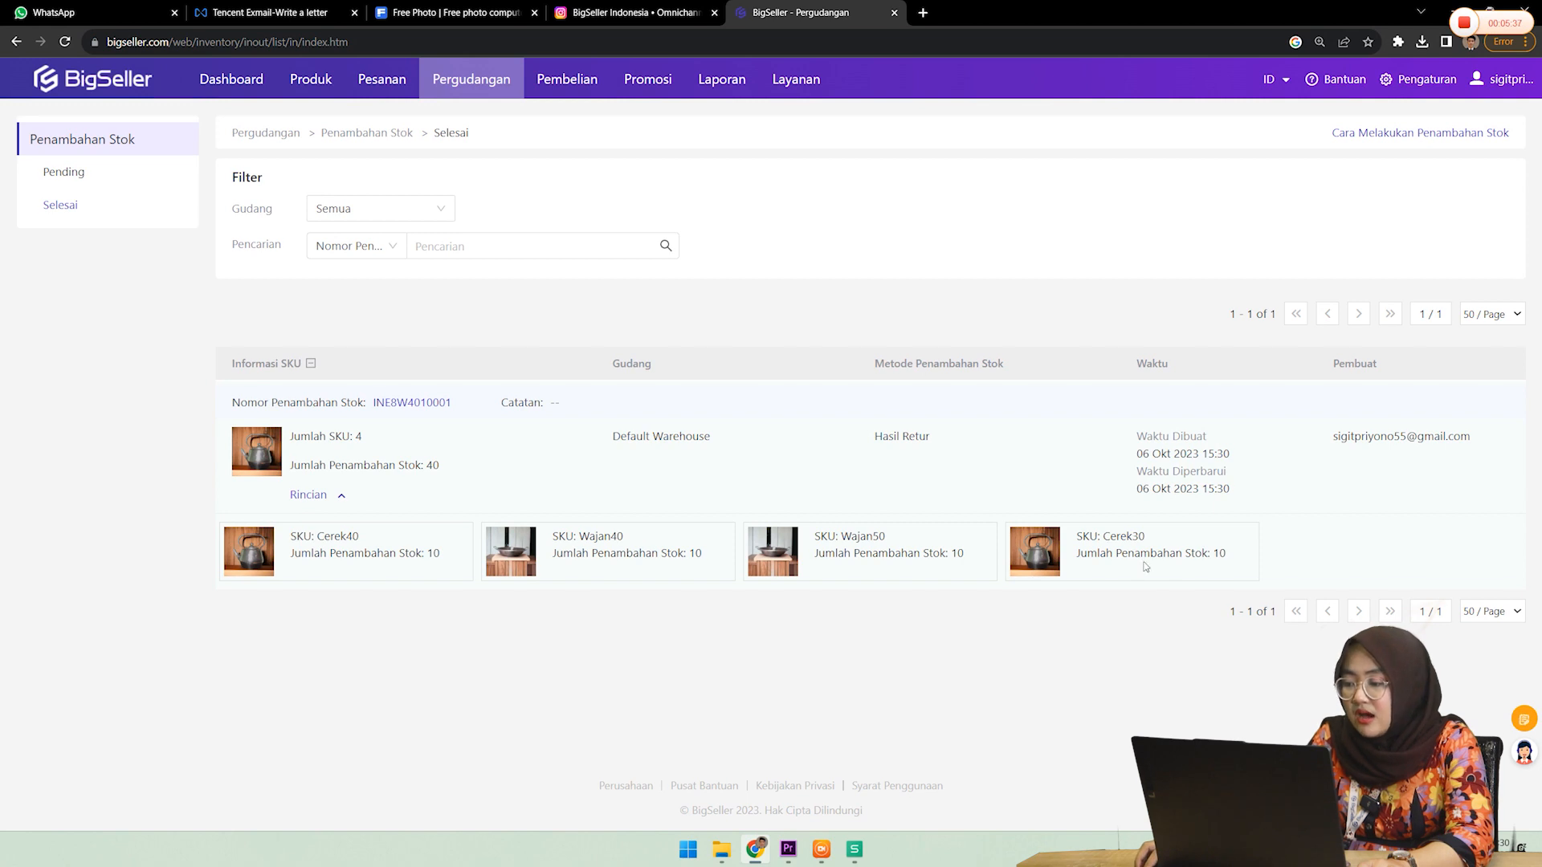
{"action": "left_click_drag", "start_coordinate": [1098, 554], "coordinate": [1105, 554]}
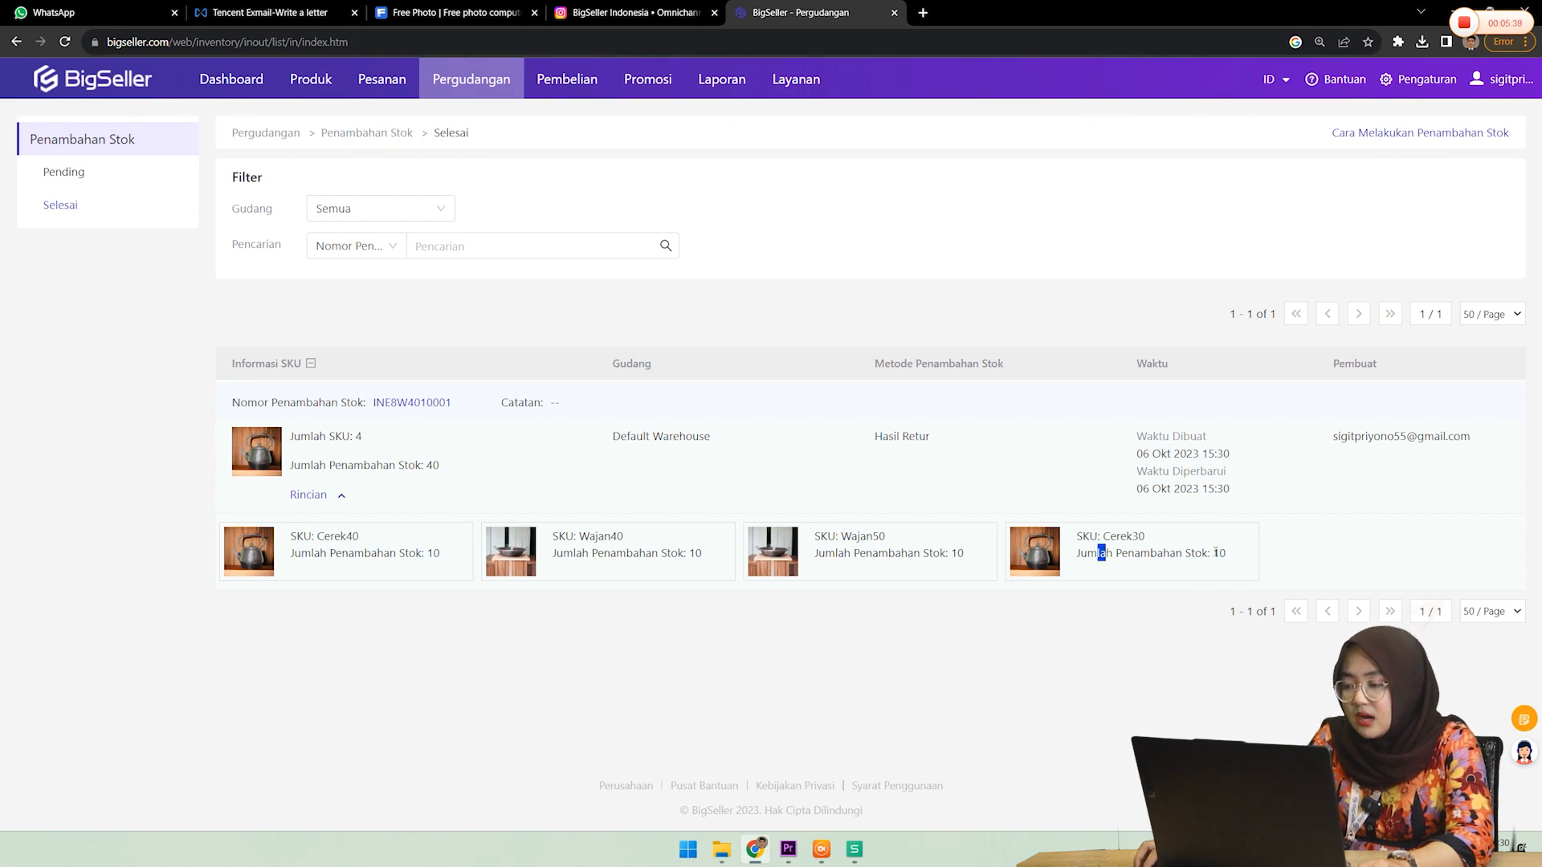
{"action": "double_click", "coordinate": [955, 553]}
{"action": "double_click", "coordinate": [695, 553]}
{"action": "double_click", "coordinate": [433, 553]}
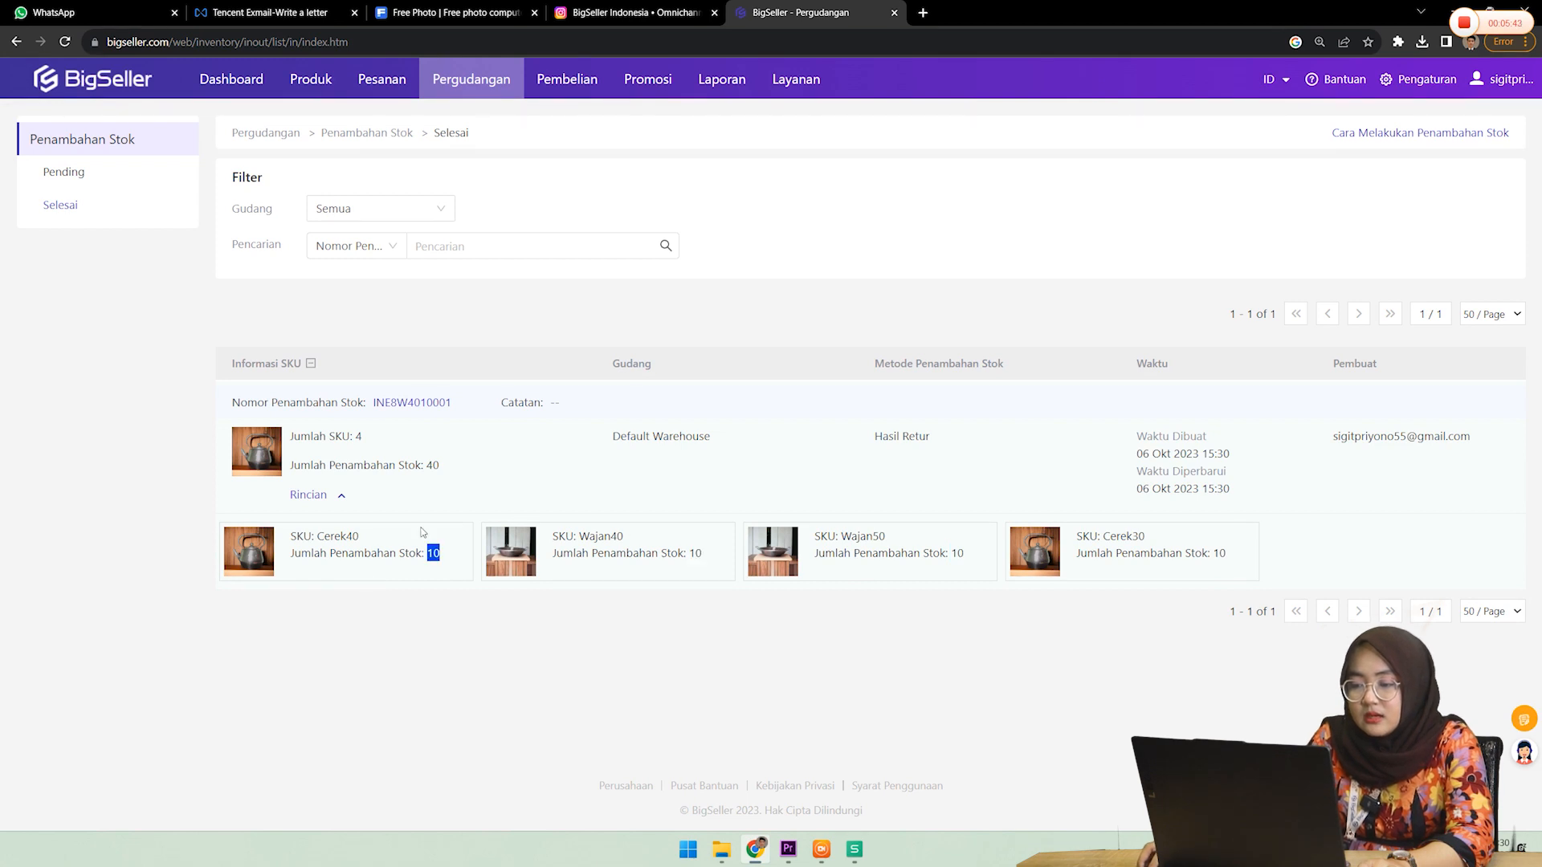
Step: Open a new stock addition list form from the Pending list, checking the Pending list again before returning to the form
{"action": "left_click", "coordinate": [60, 172]}
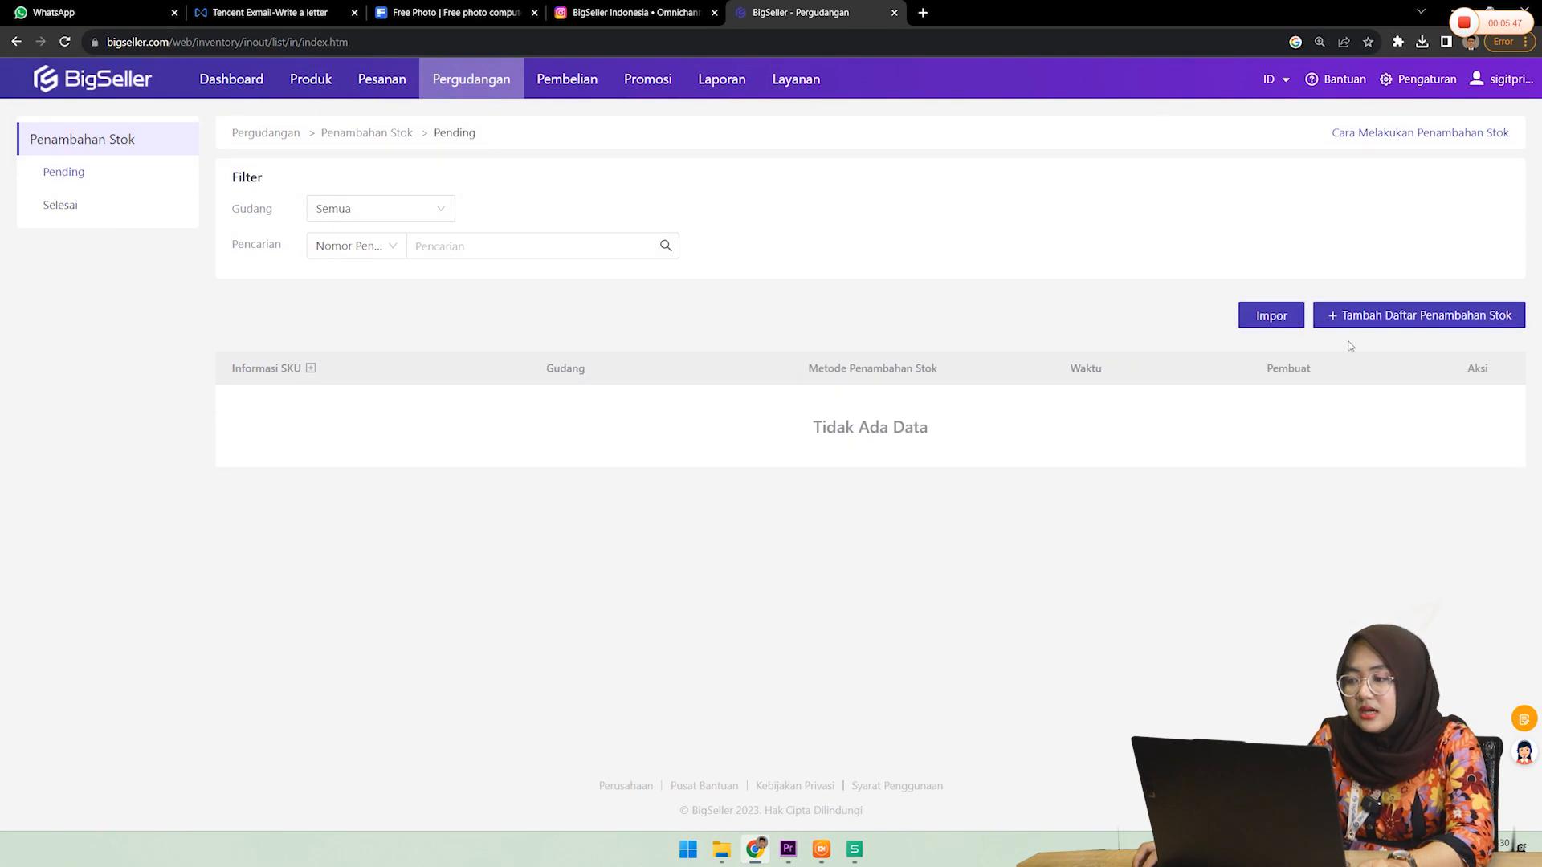
{"action": "left_click", "coordinate": [1383, 316]}
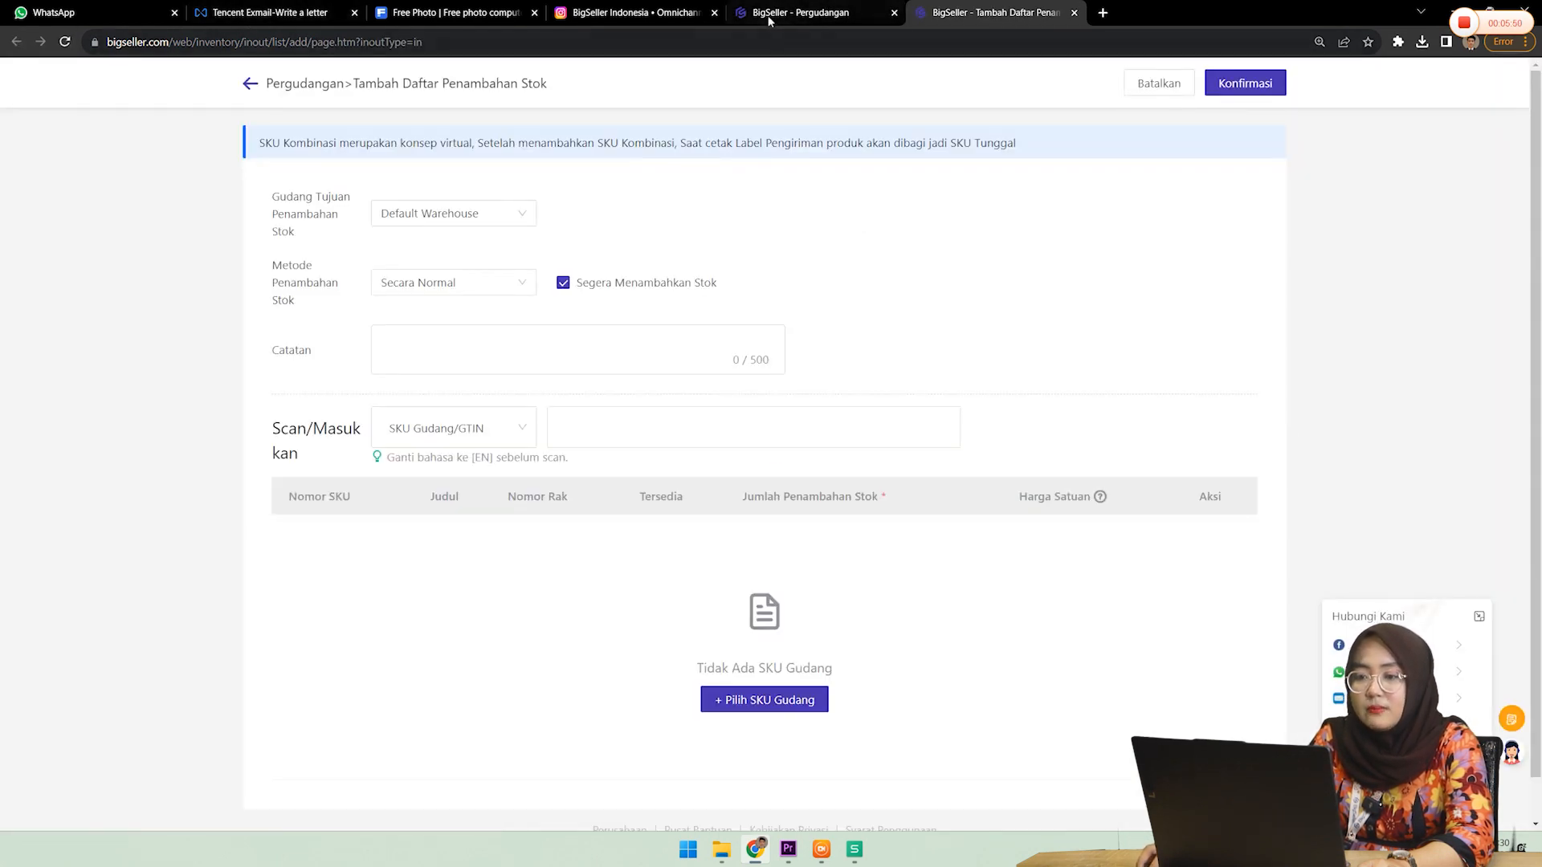
{"action": "left_click", "coordinate": [803, 13]}
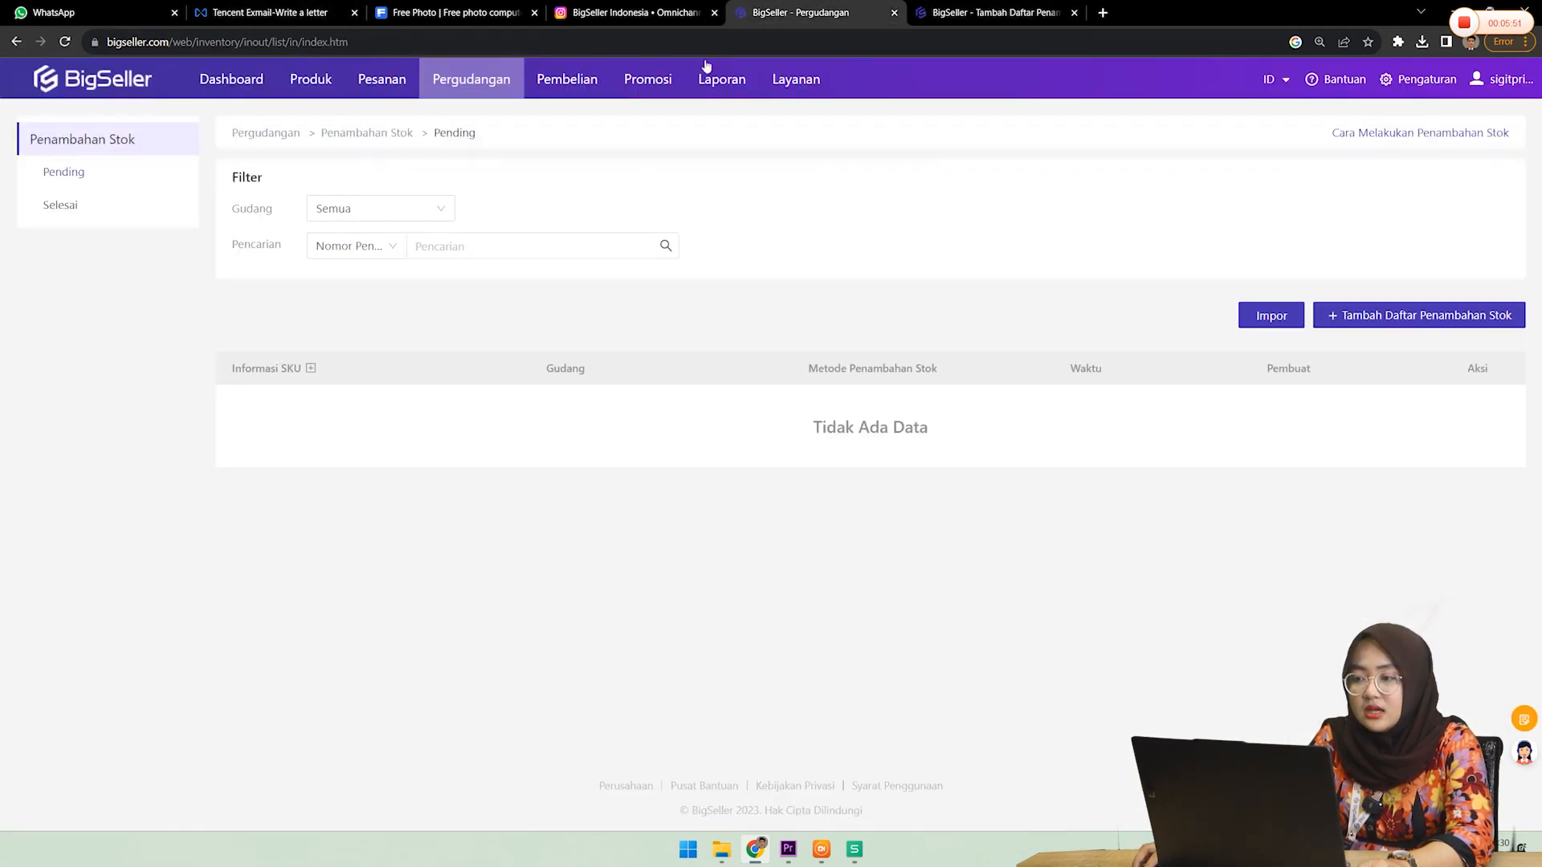
{"action": "left_click", "coordinate": [70, 173]}
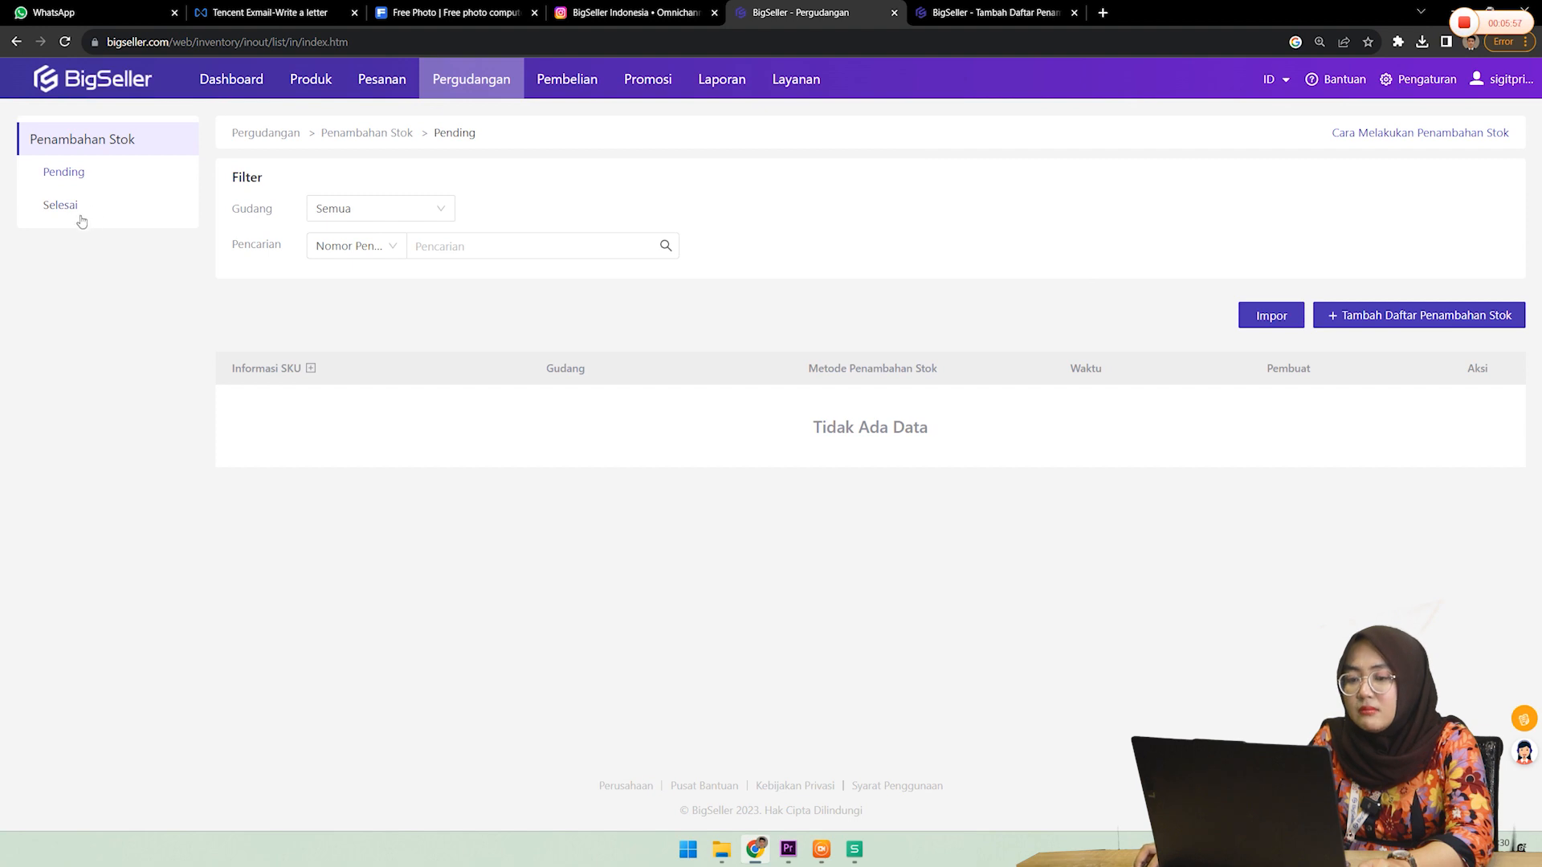
{"action": "left_click", "coordinate": [983, 12]}
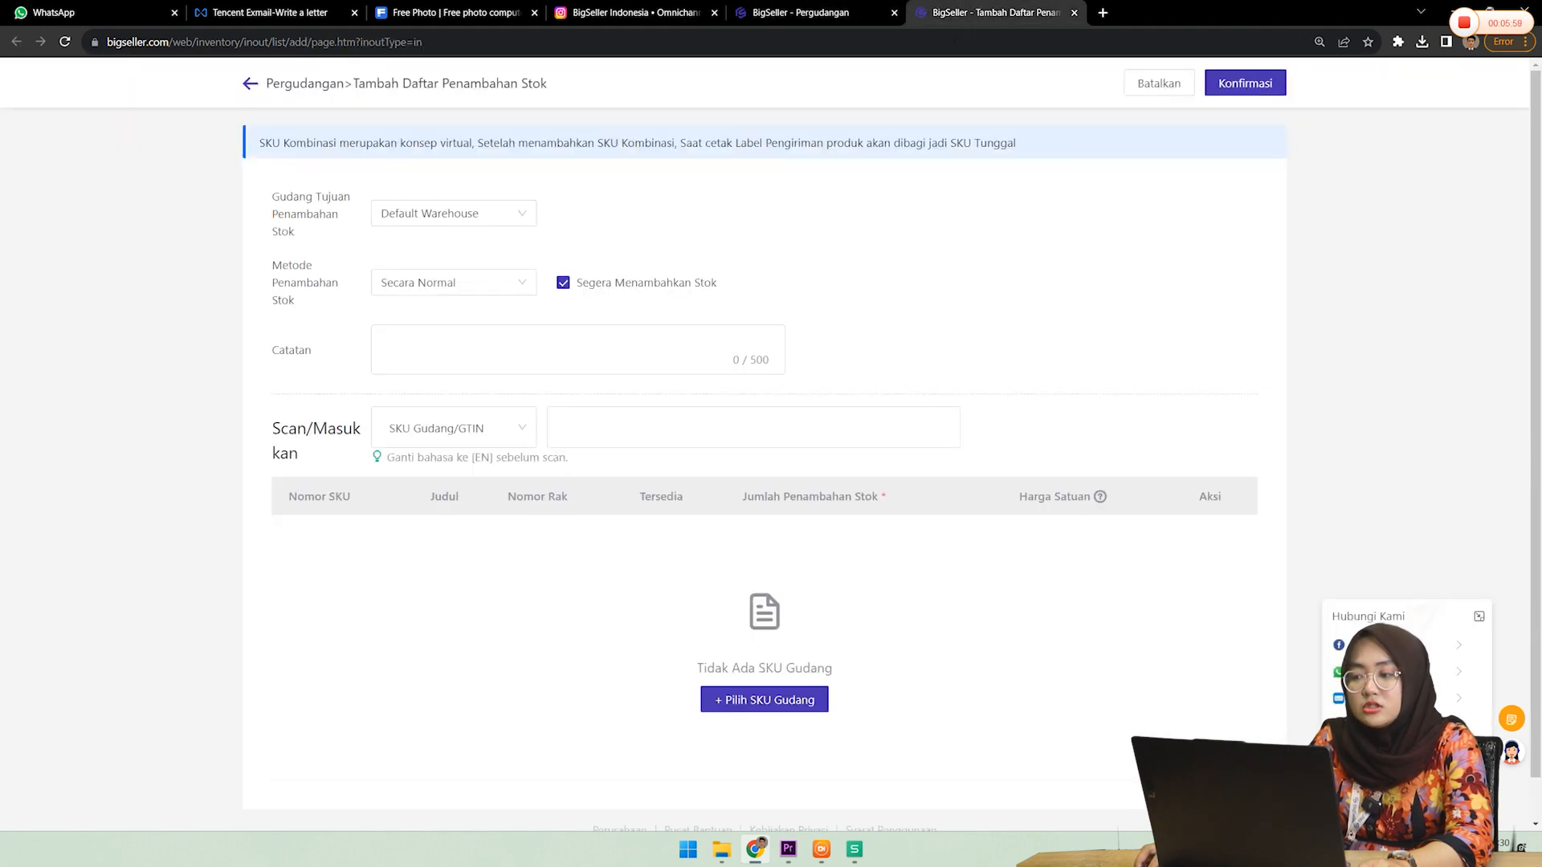
Step: With Segera Menambahkan Stok disabled, add SKU Cerek40 with a quantity of 10 and confirm the stock addition list
{"action": "left_click", "coordinate": [766, 699]}
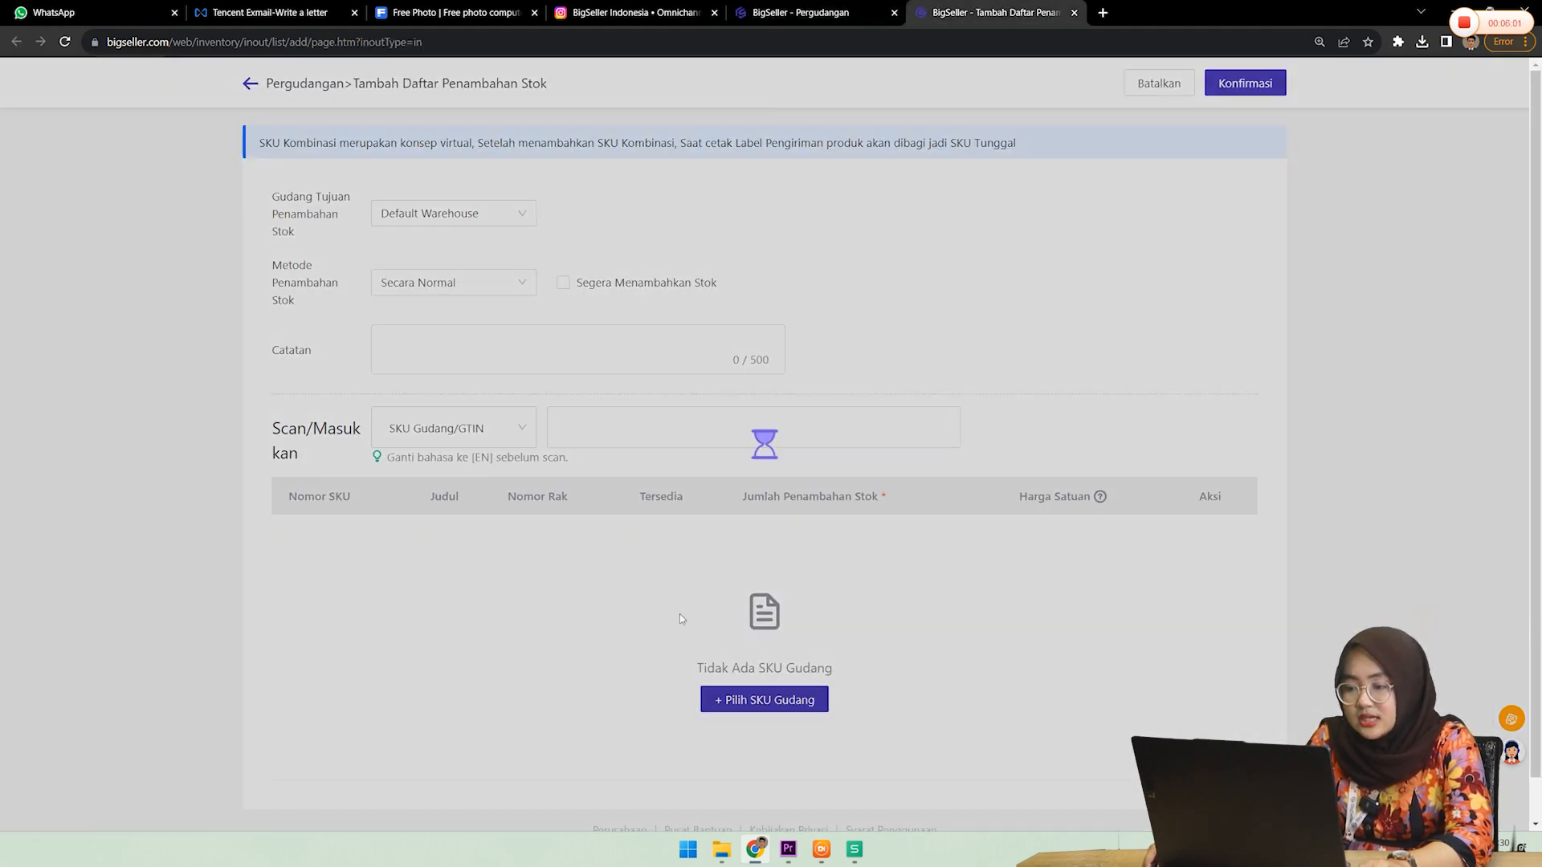
{"action": "left_click", "coordinate": [252, 266]}
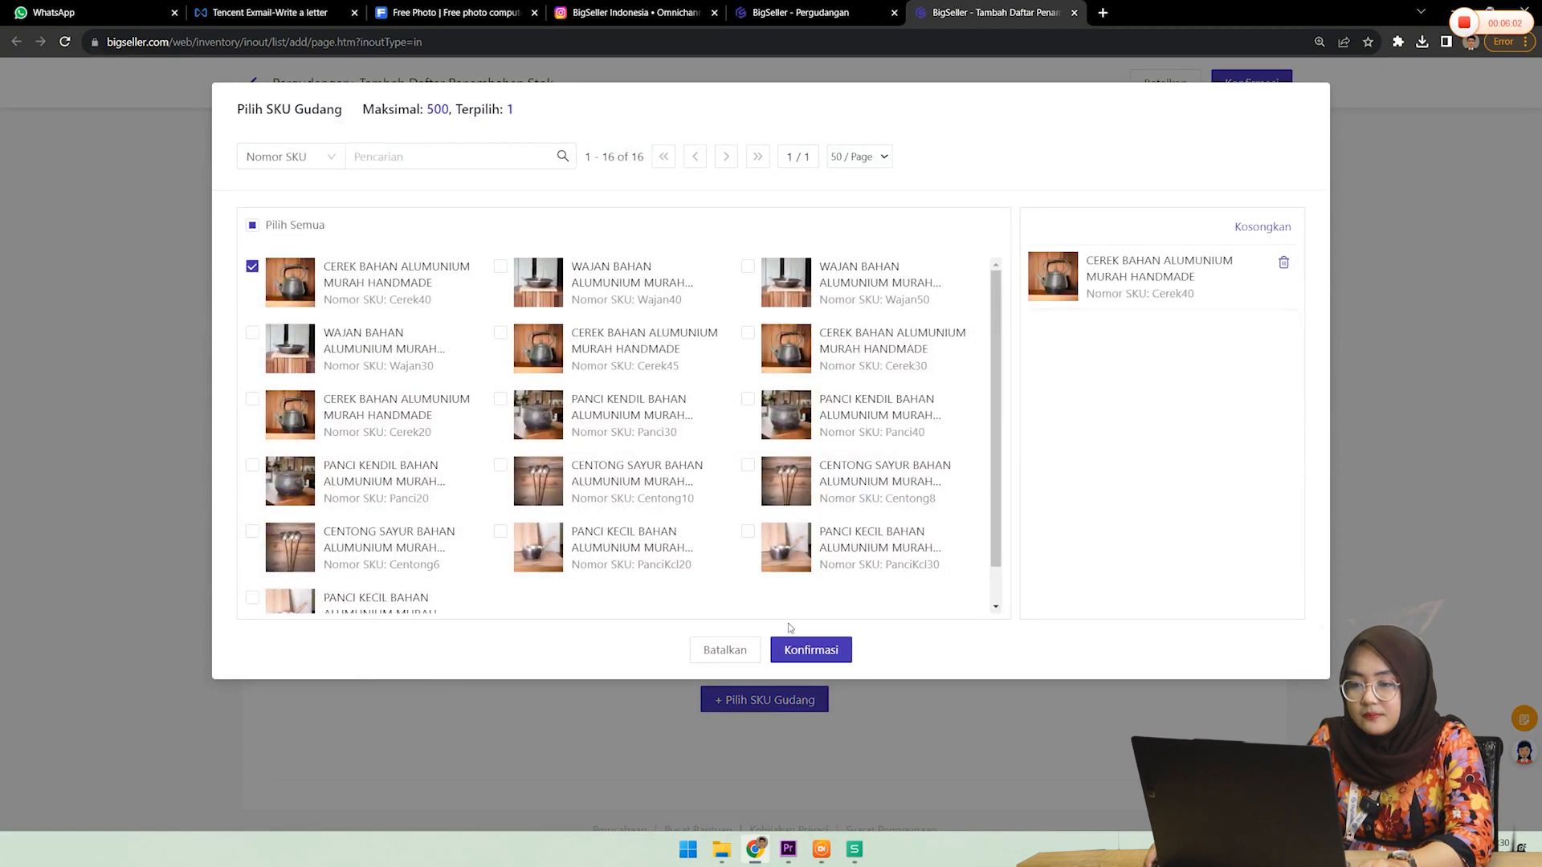
{"action": "left_click", "coordinate": [830, 649]}
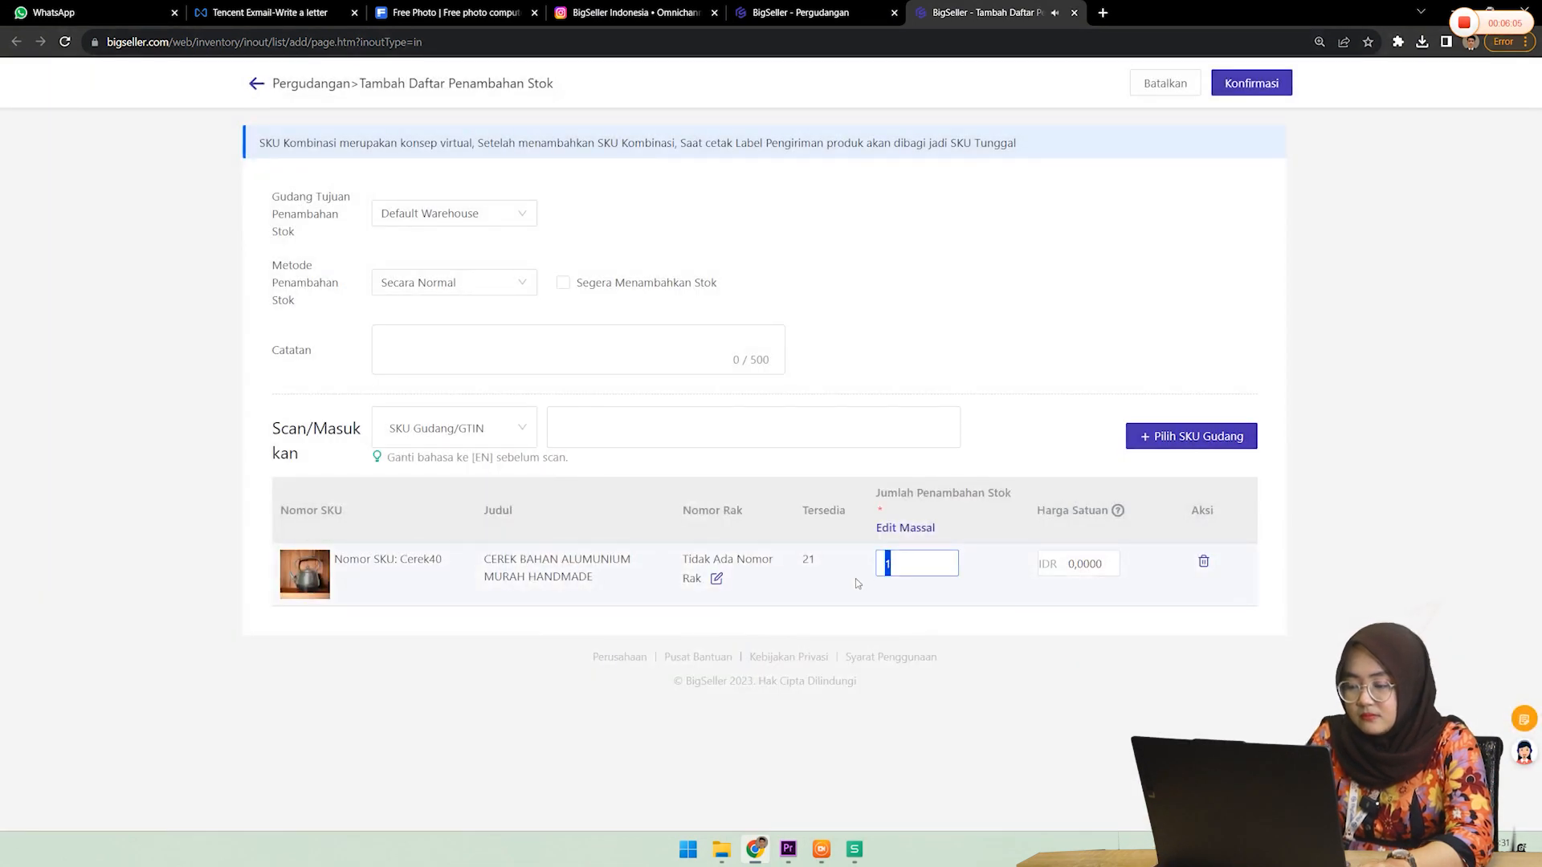
{"action": "left_click", "coordinate": [1235, 90]}
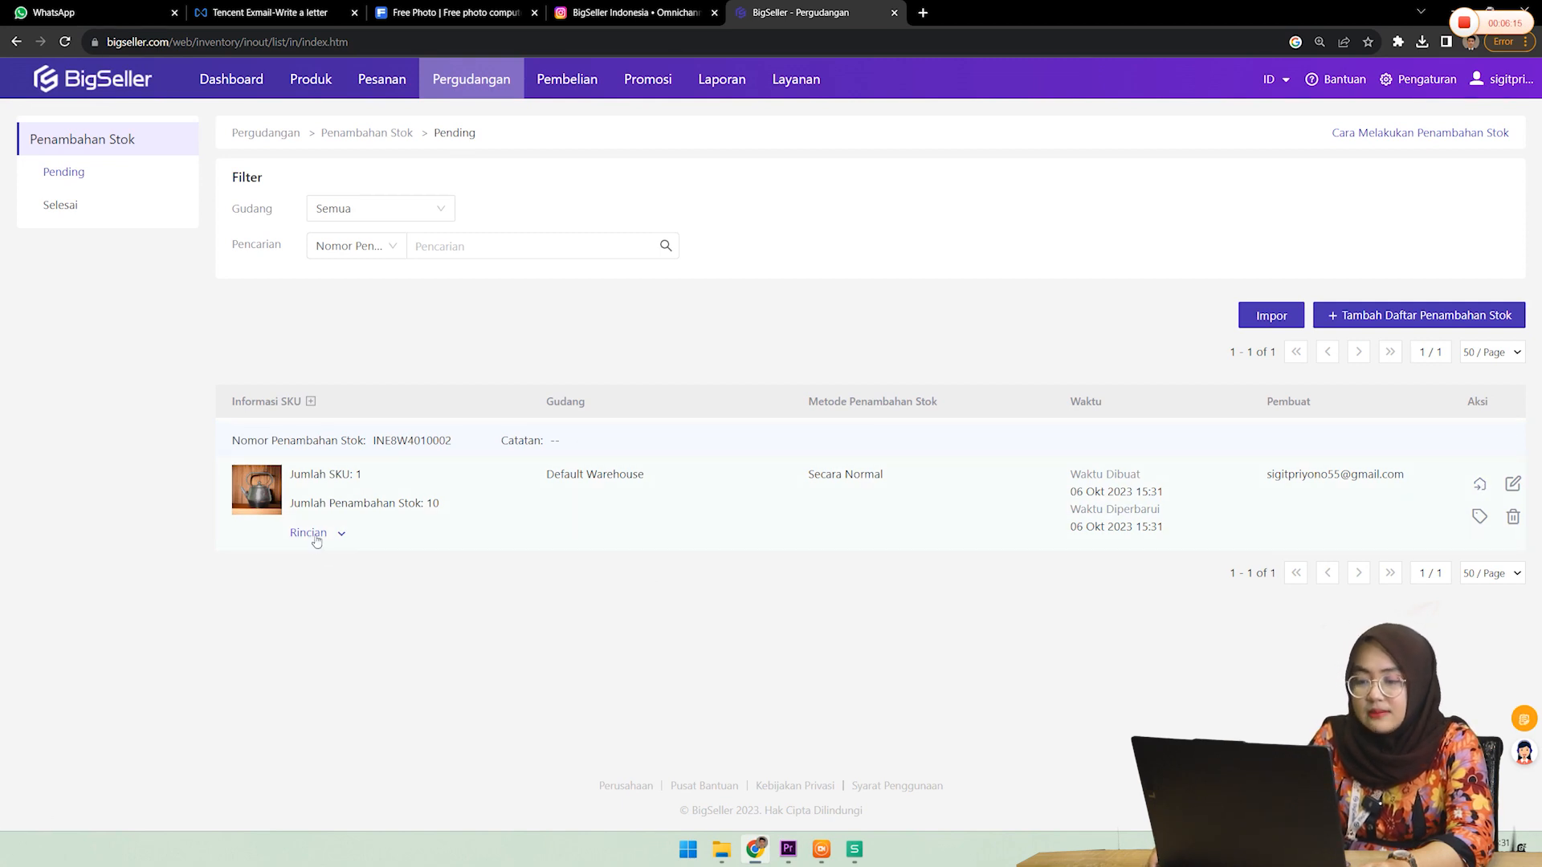
Step: Move the pending Cerek40 entry to Penambahan Stok, confirm the move and close the result report
{"action": "left_click", "coordinate": [1478, 487]}
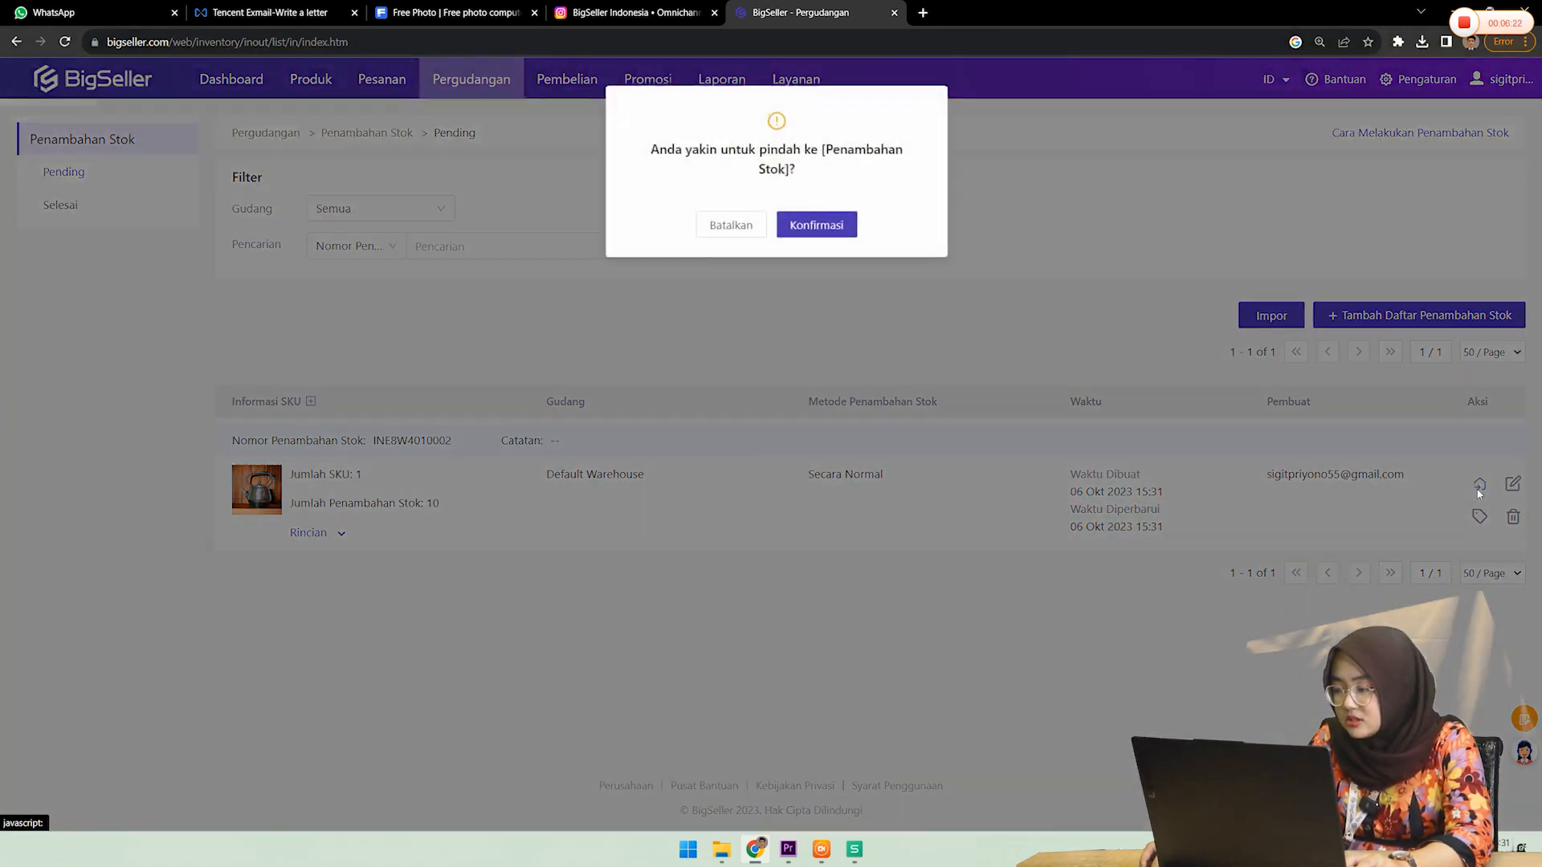
{"action": "left_click", "coordinate": [813, 226]}
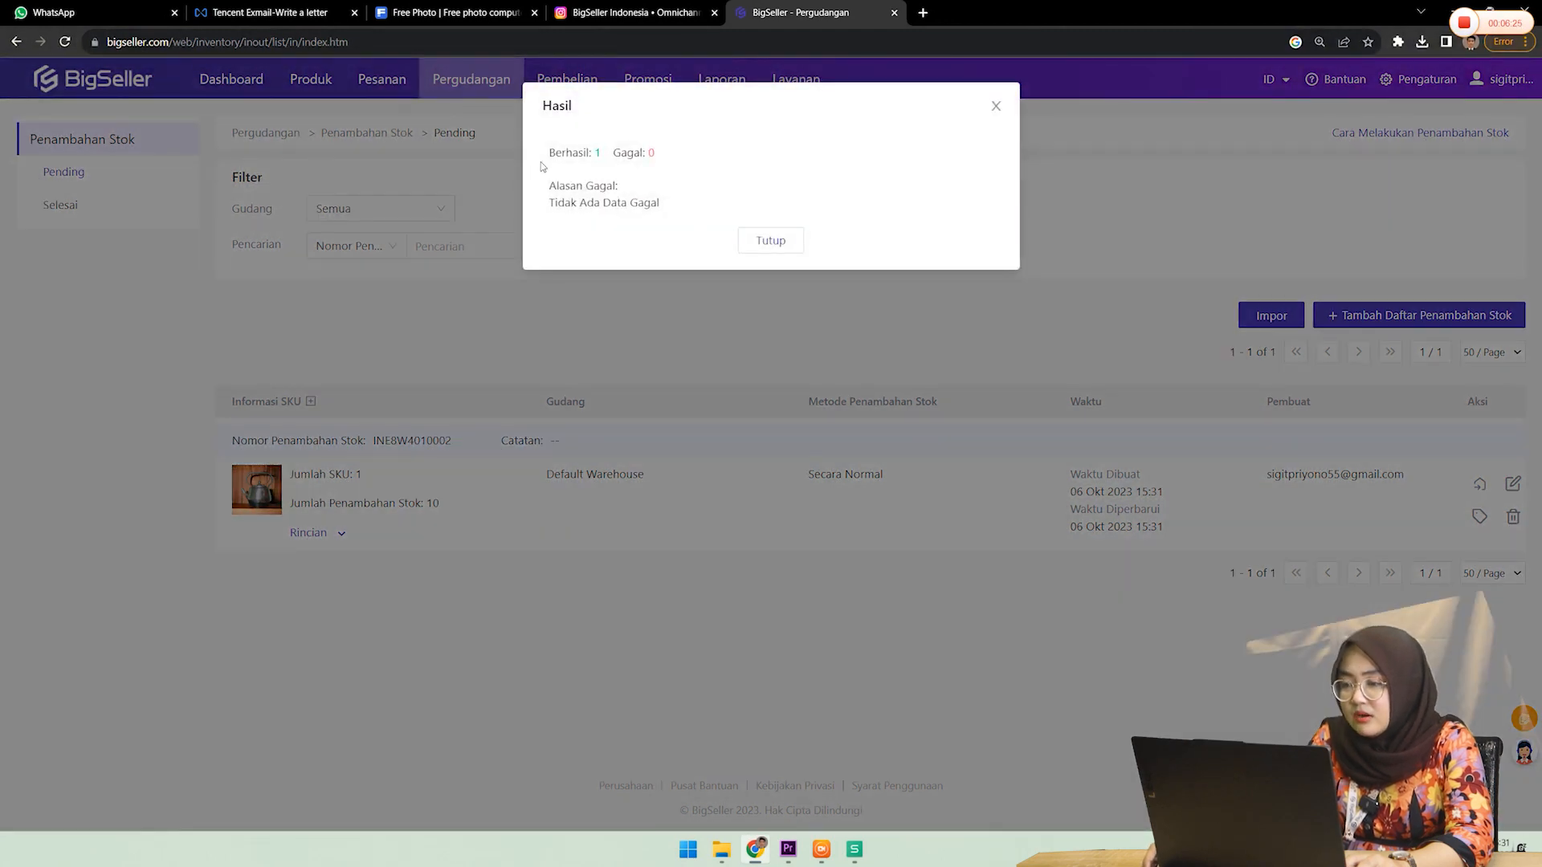
{"action": "left_click", "coordinate": [759, 250]}
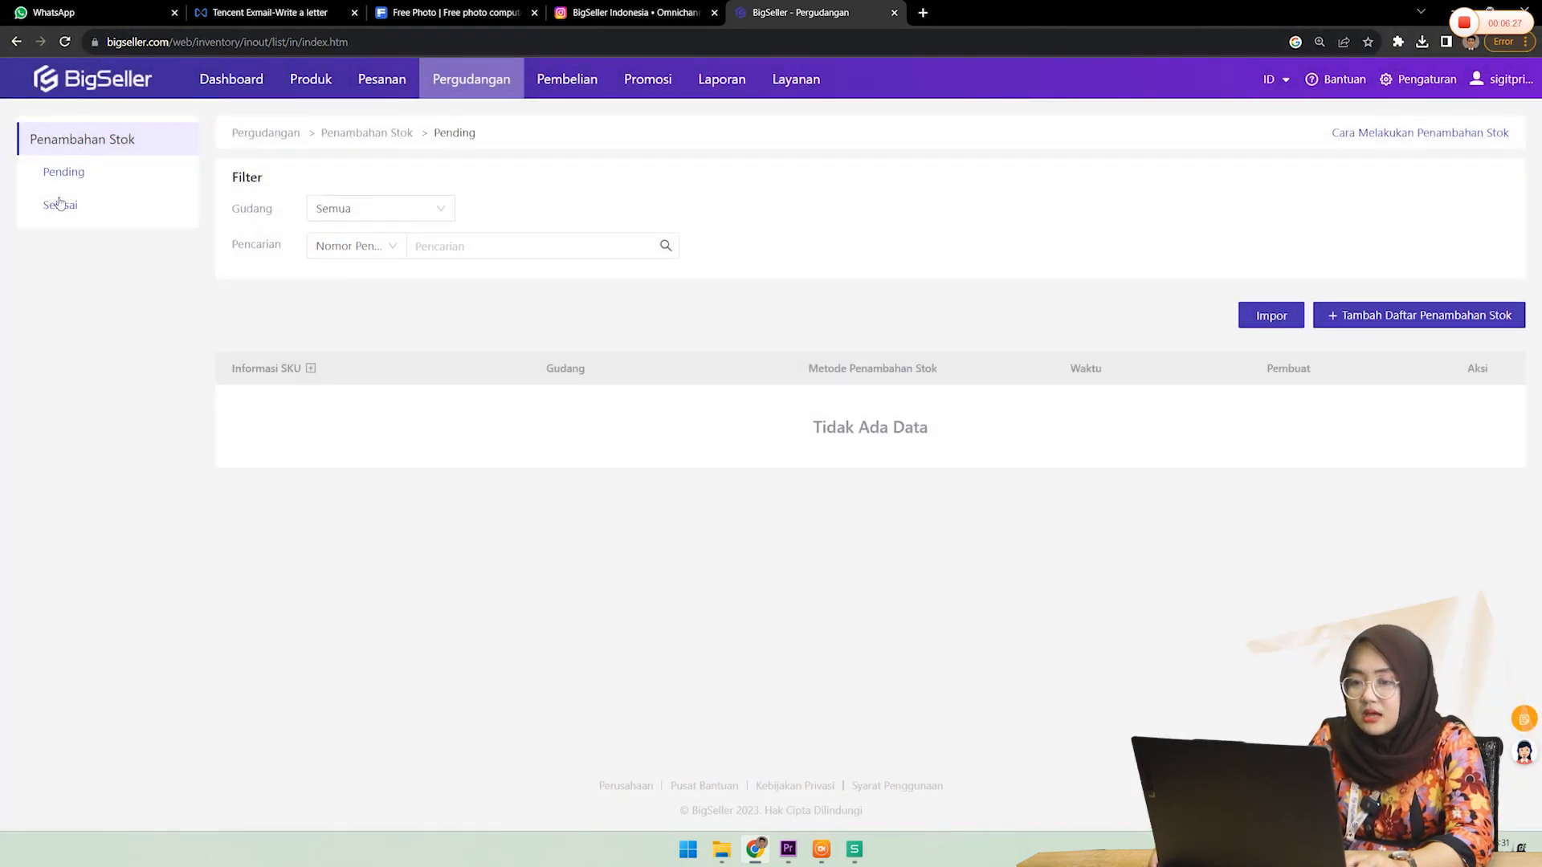
Step: Open the Selesai list and examine the note (Catatan) of the newest stock addition entry
{"action": "left_click", "coordinate": [59, 207]}
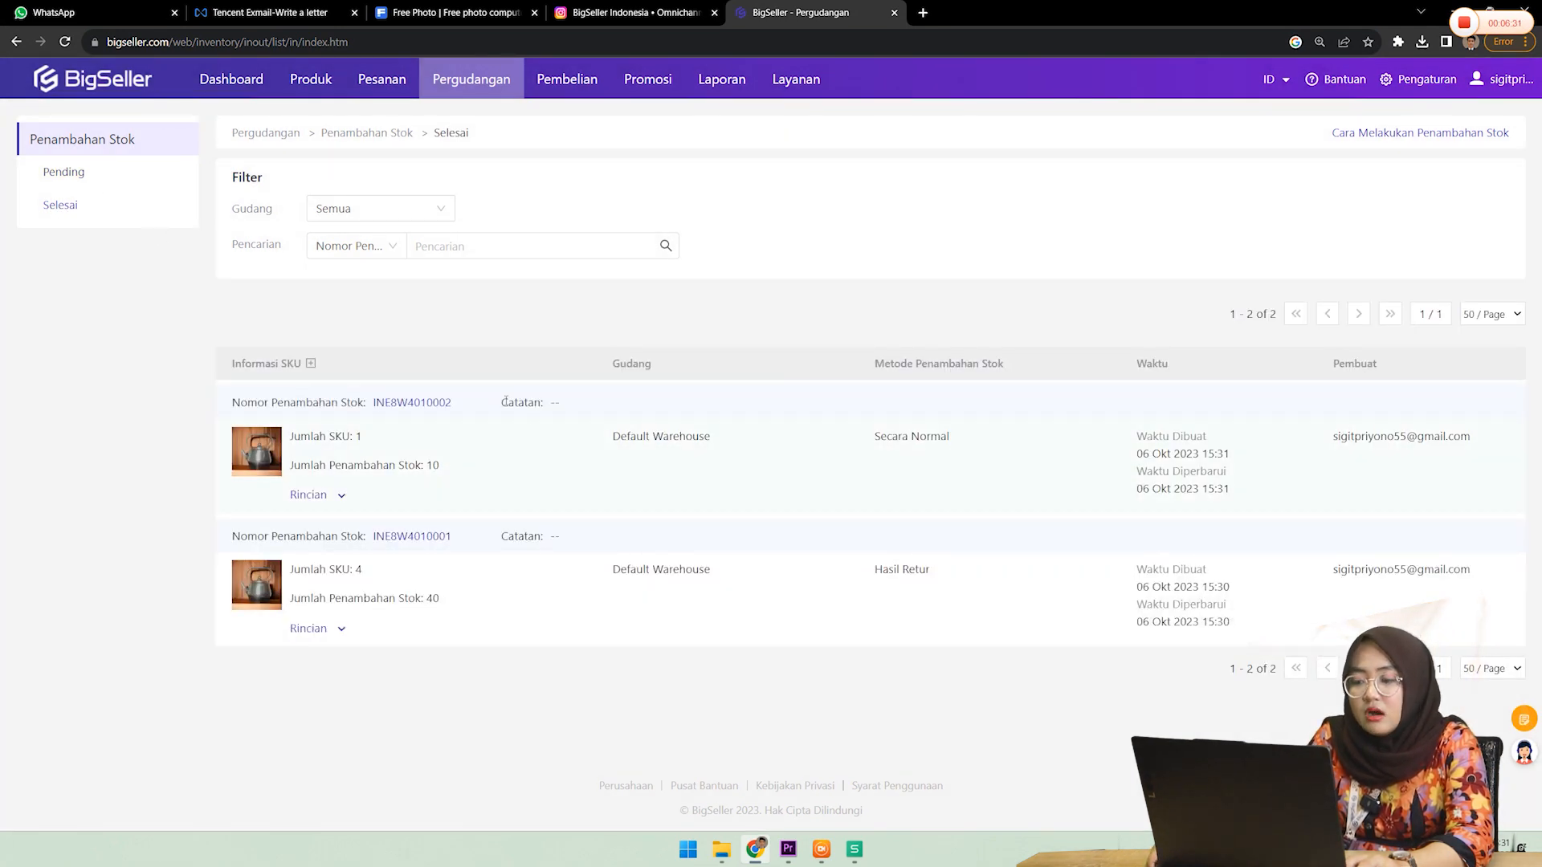
{"action": "left_click_drag", "start_coordinate": [526, 403], "coordinate": [584, 400]}
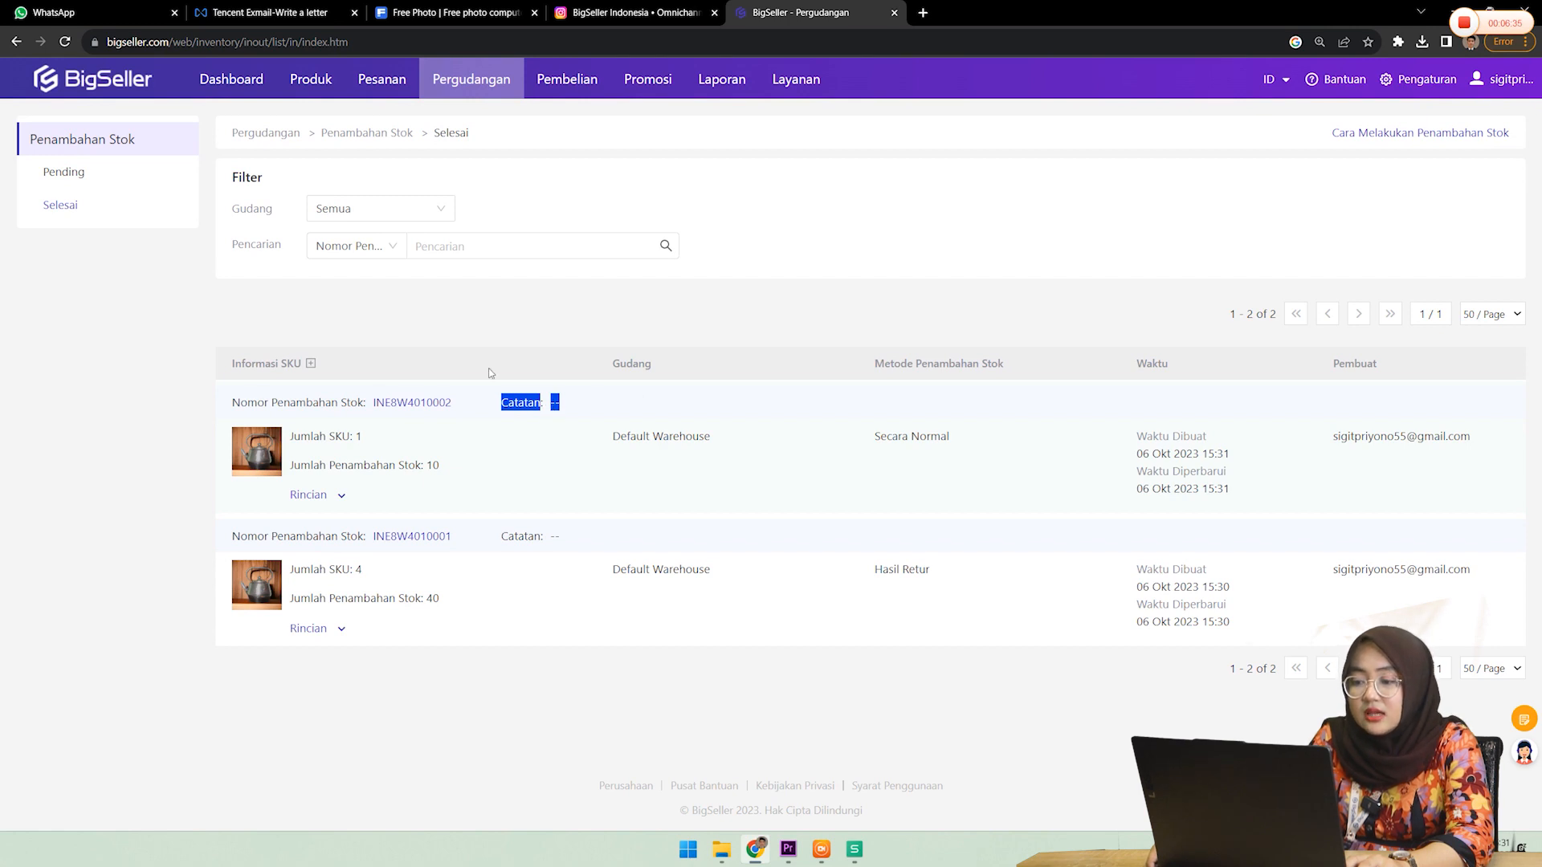
{"action": "left_click", "coordinate": [523, 405]}
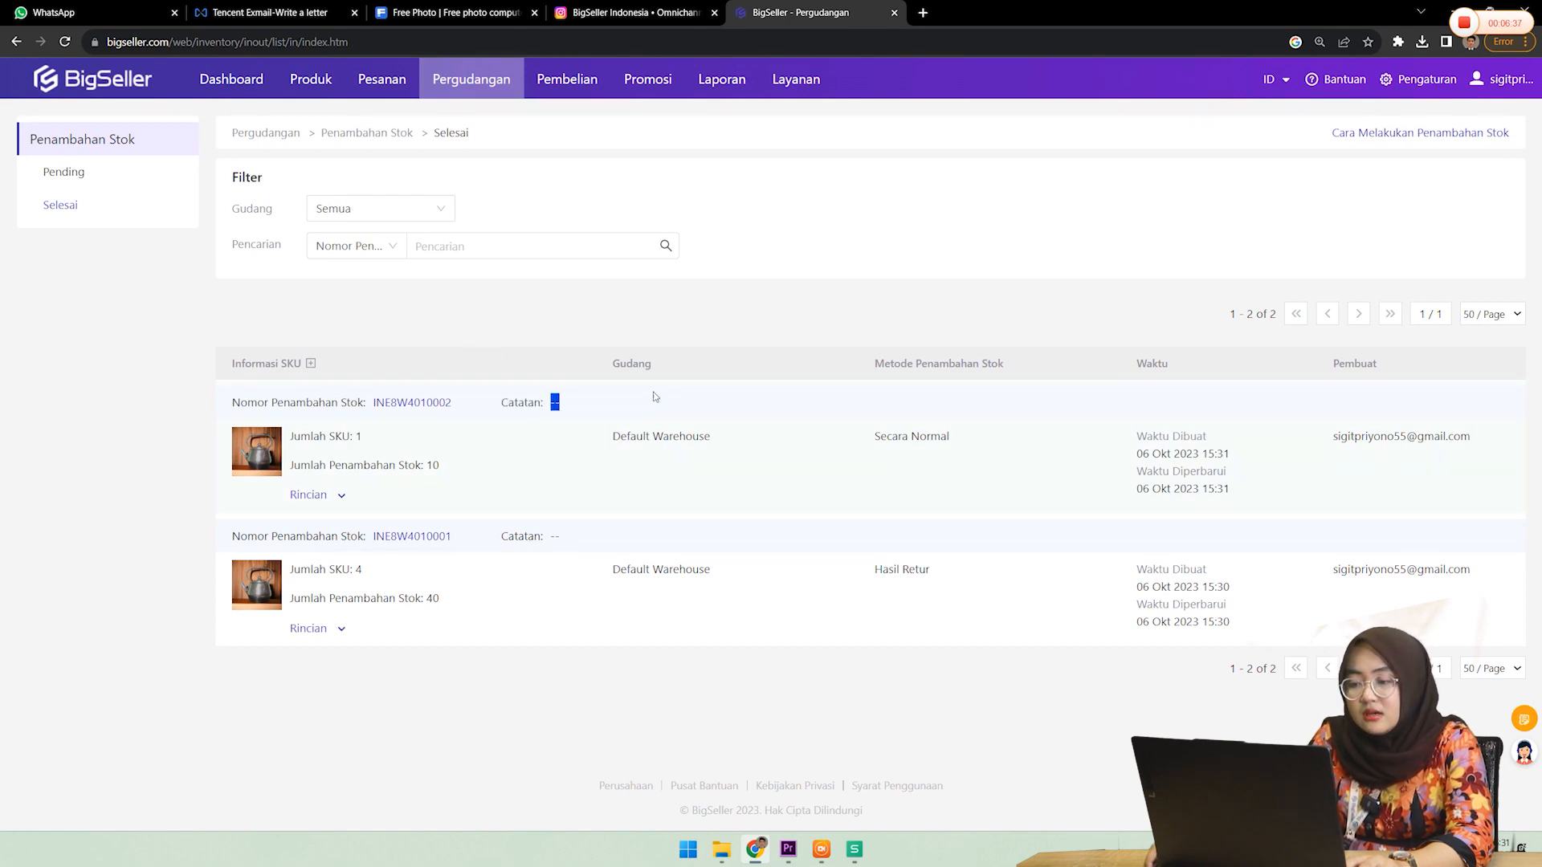